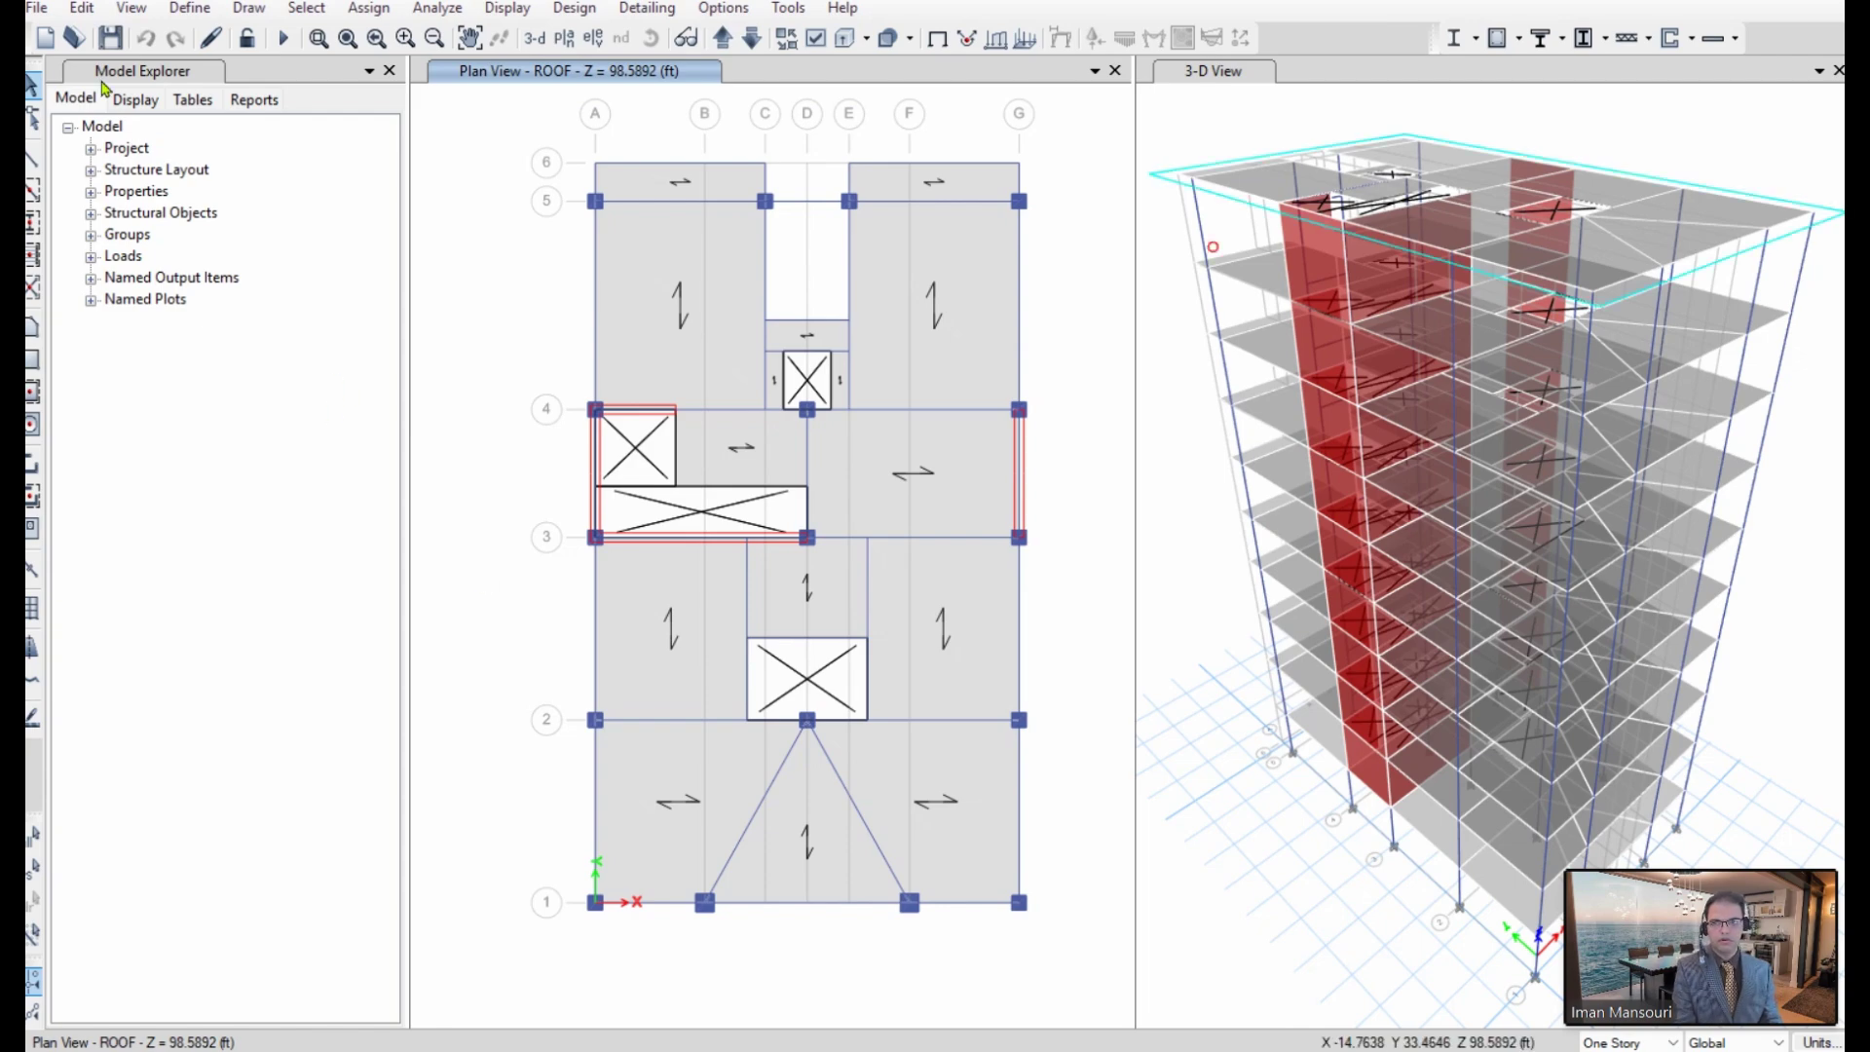
Step: Save a copy of the model in the Etabs Wall folder under the name RC_3D_25Check
left_click(43, 10)
left_click(42, 10)
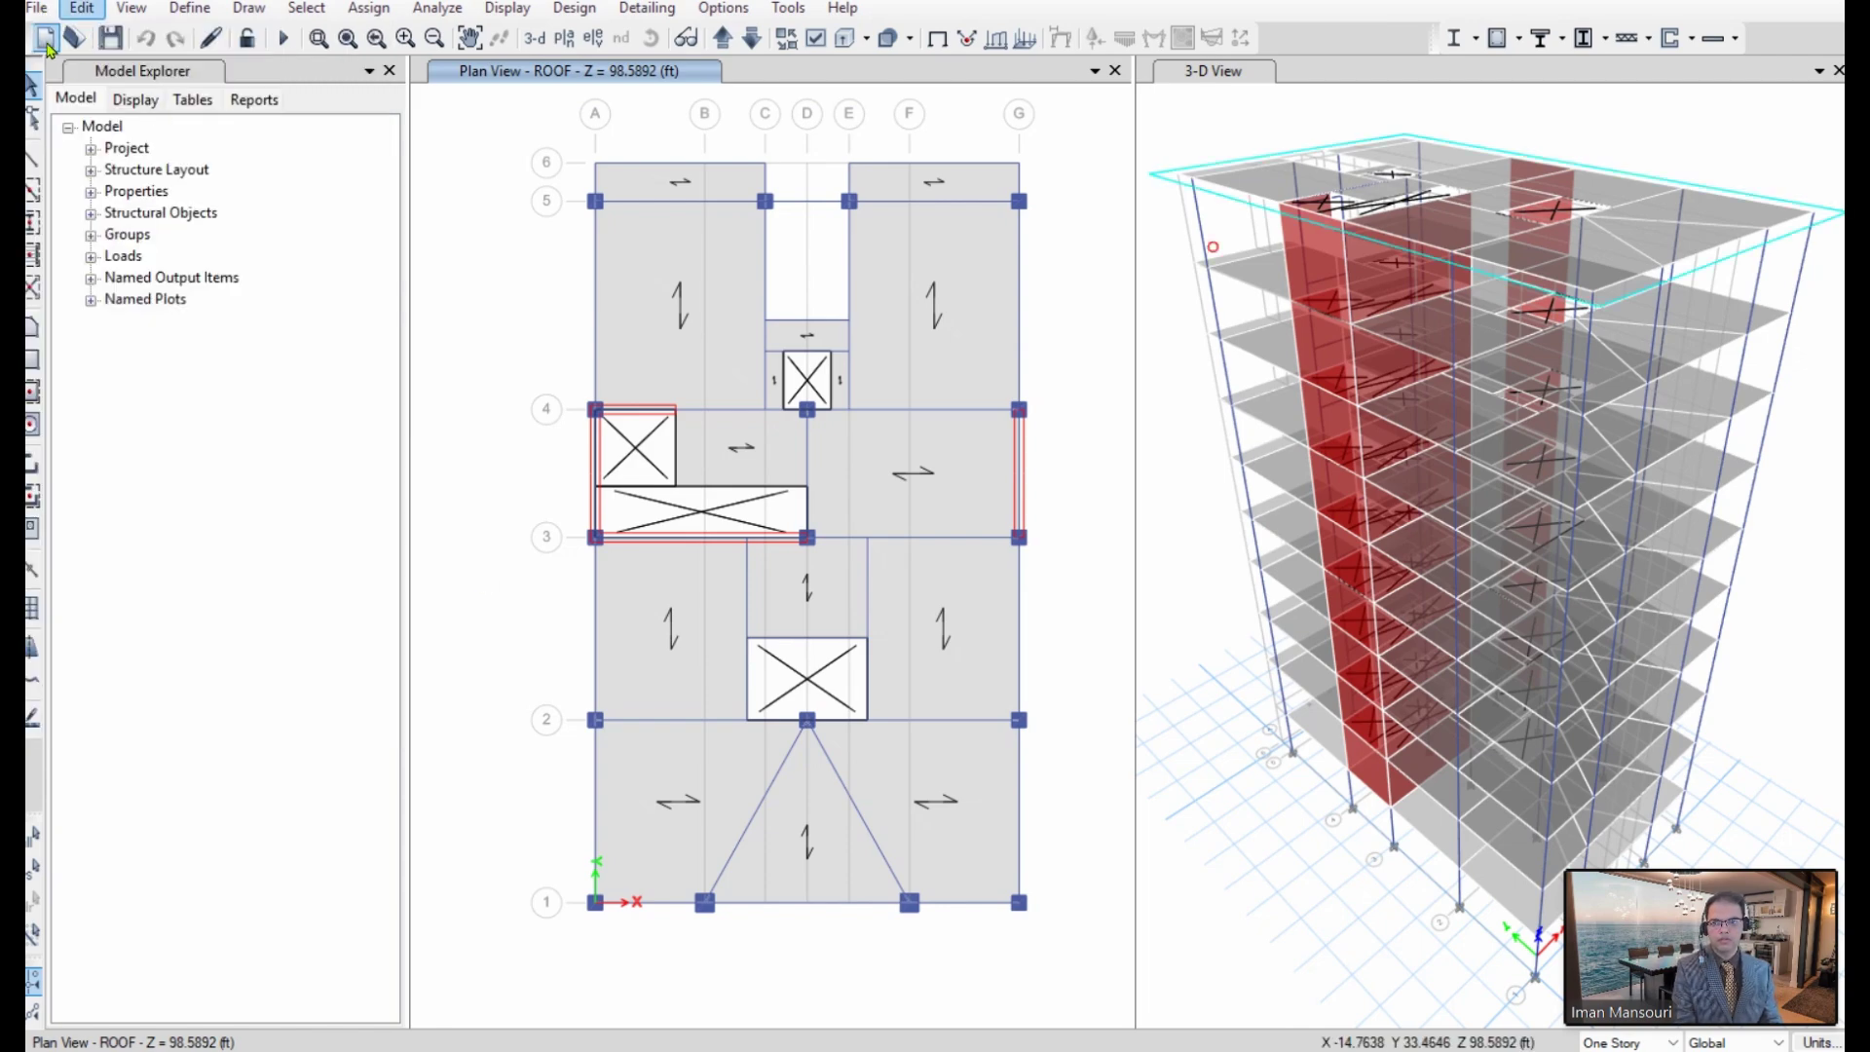
left_click(43, 10)
left_click(42, 10)
left_click(43, 9)
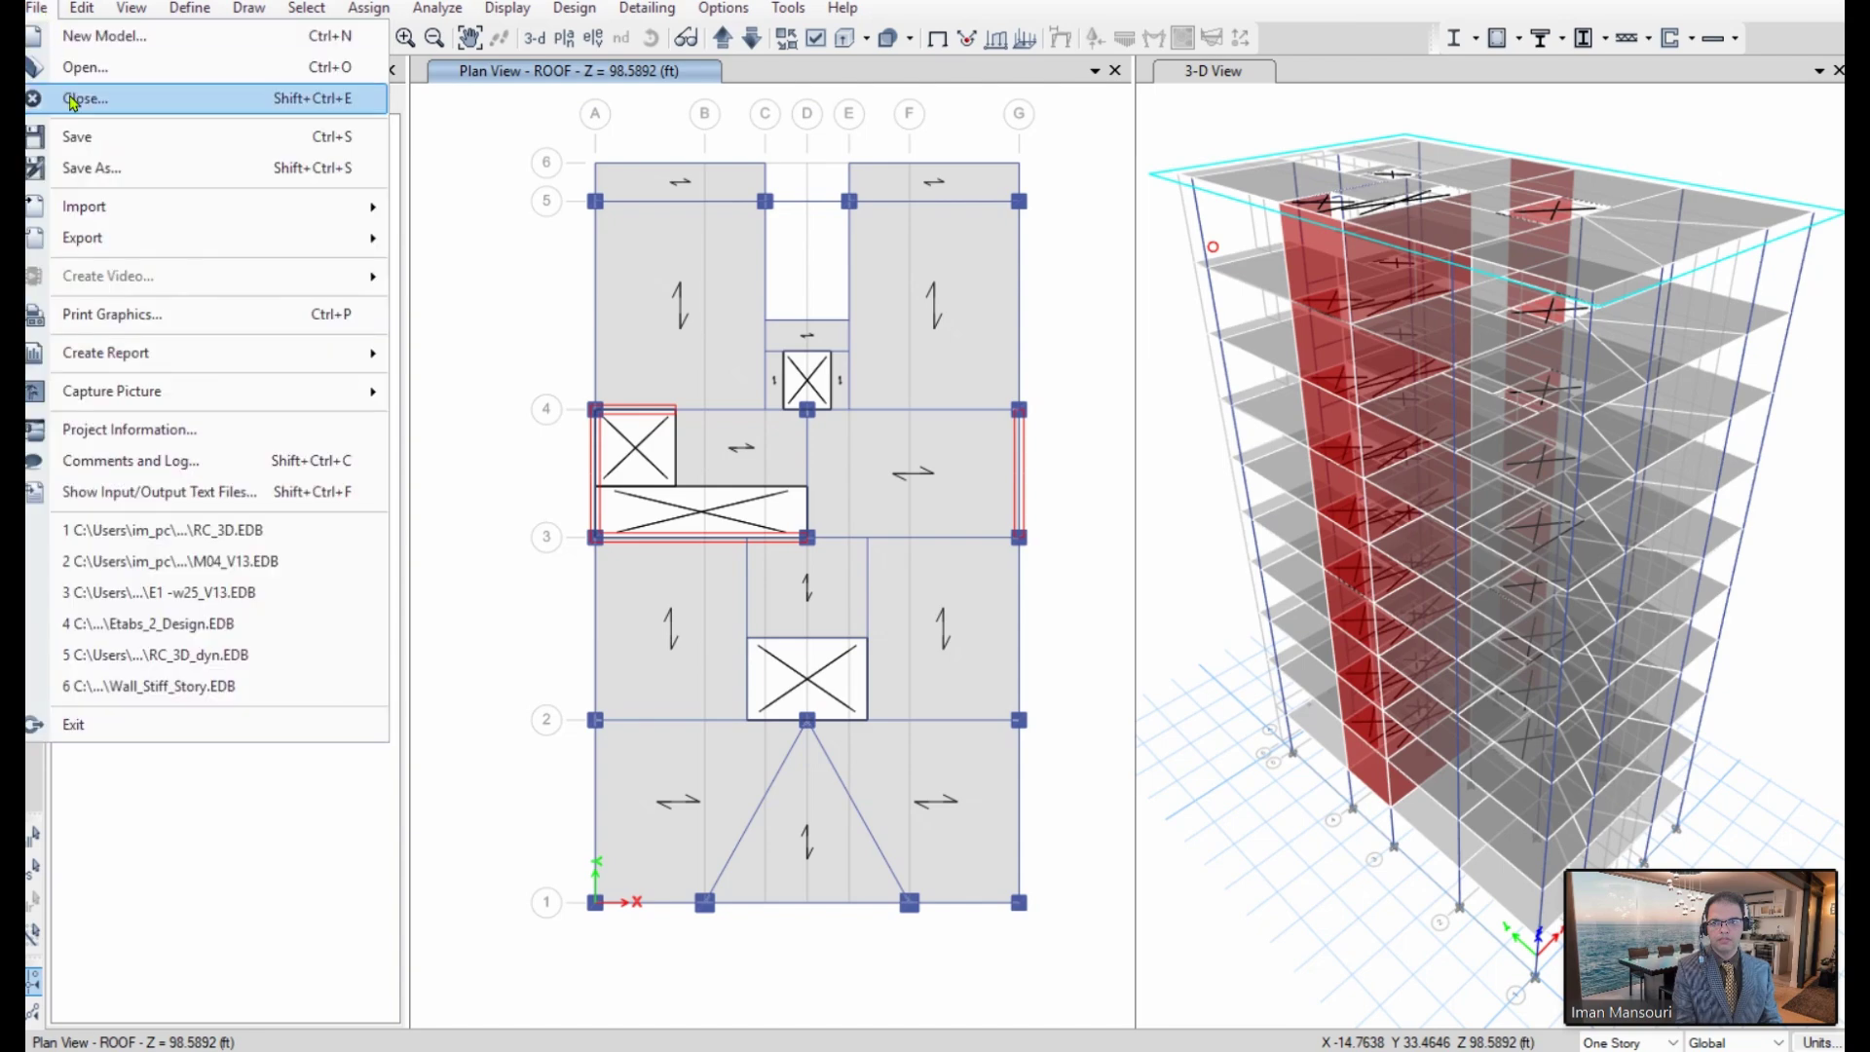
left_click(119, 177)
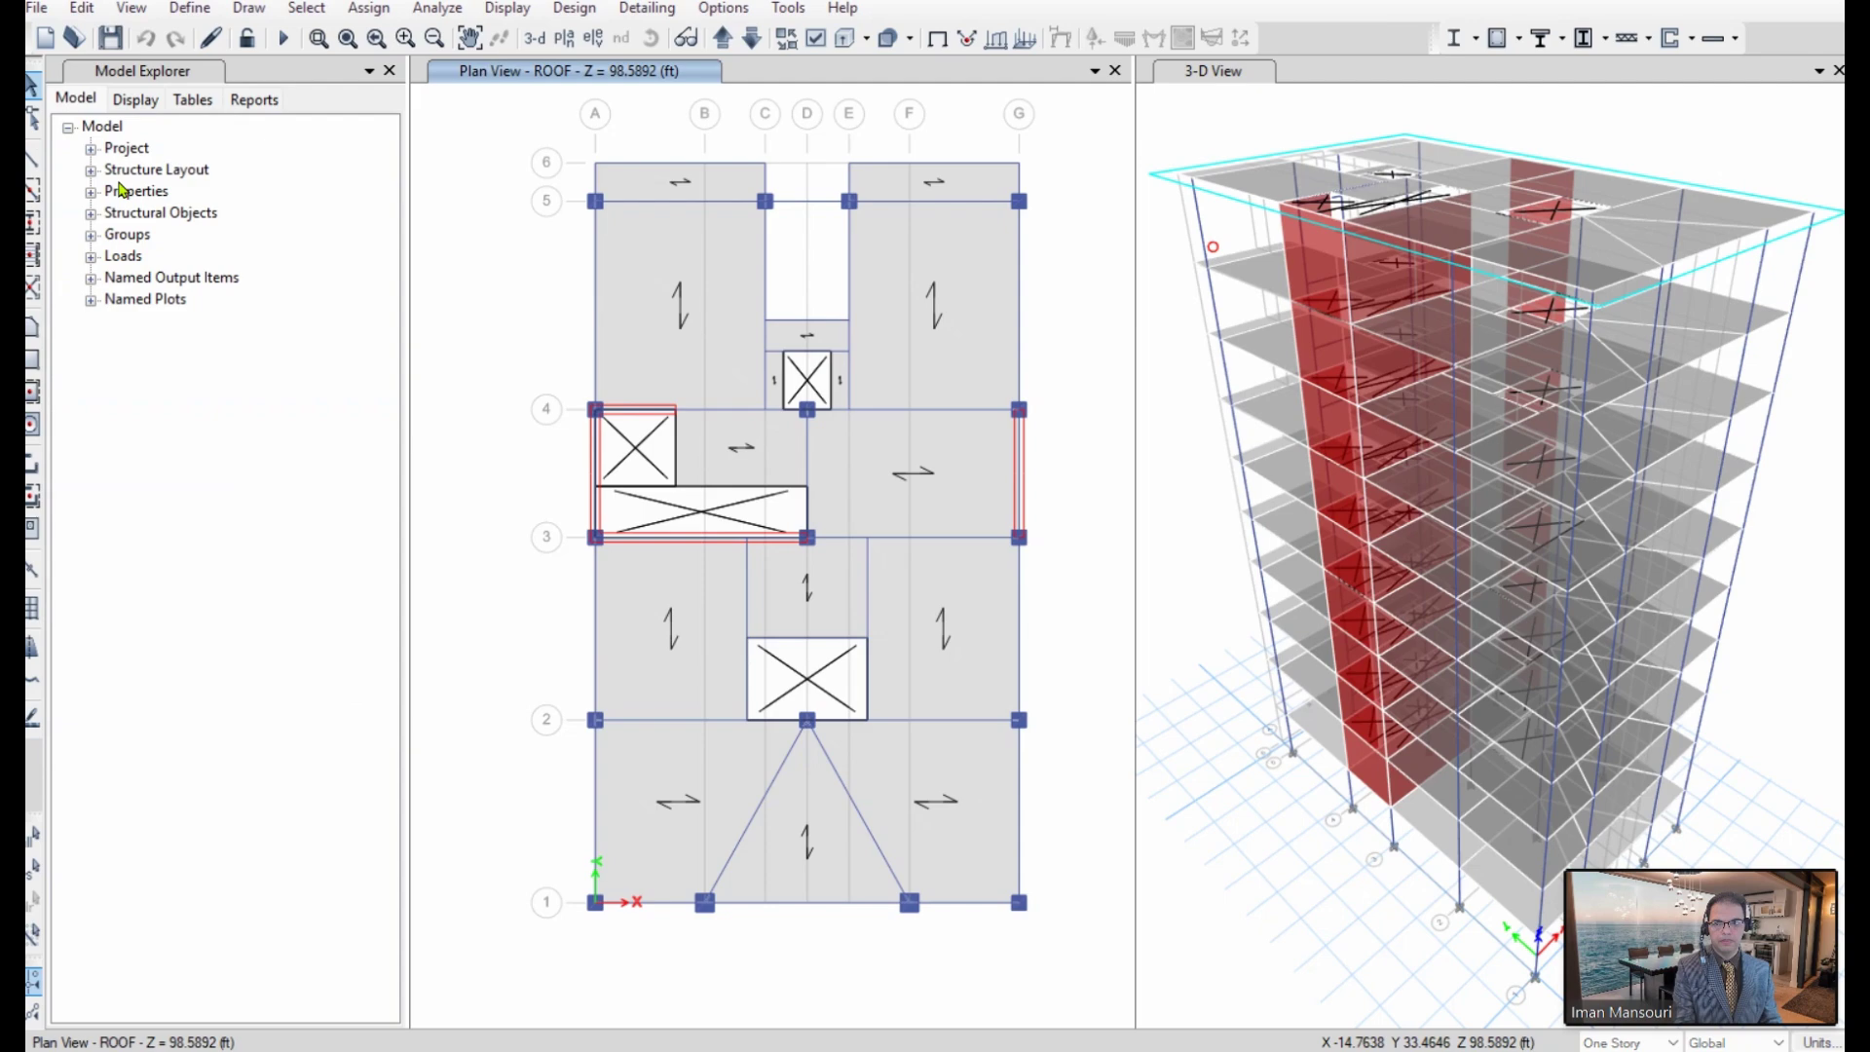
left_click(592, 470)
key("shift+Left")
key("shift+Left")
key("shift+Left")
key("shift+Left")
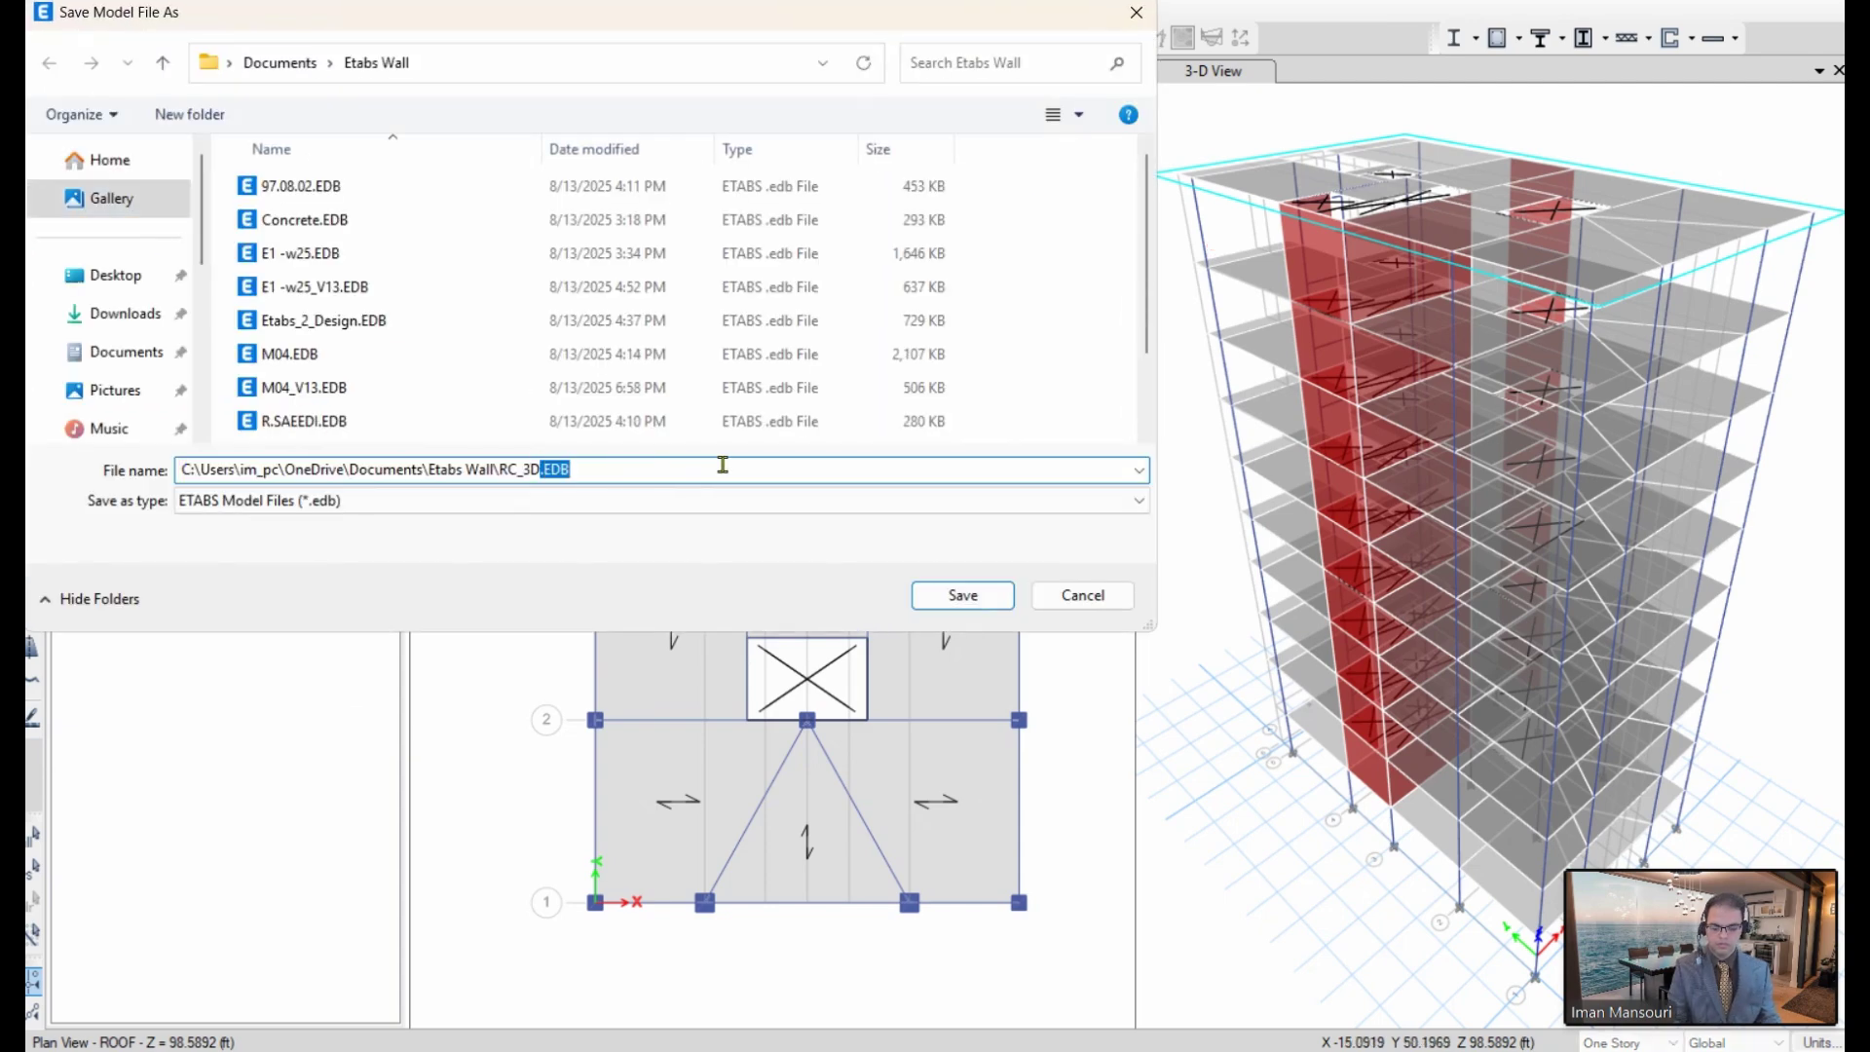
type("_25")
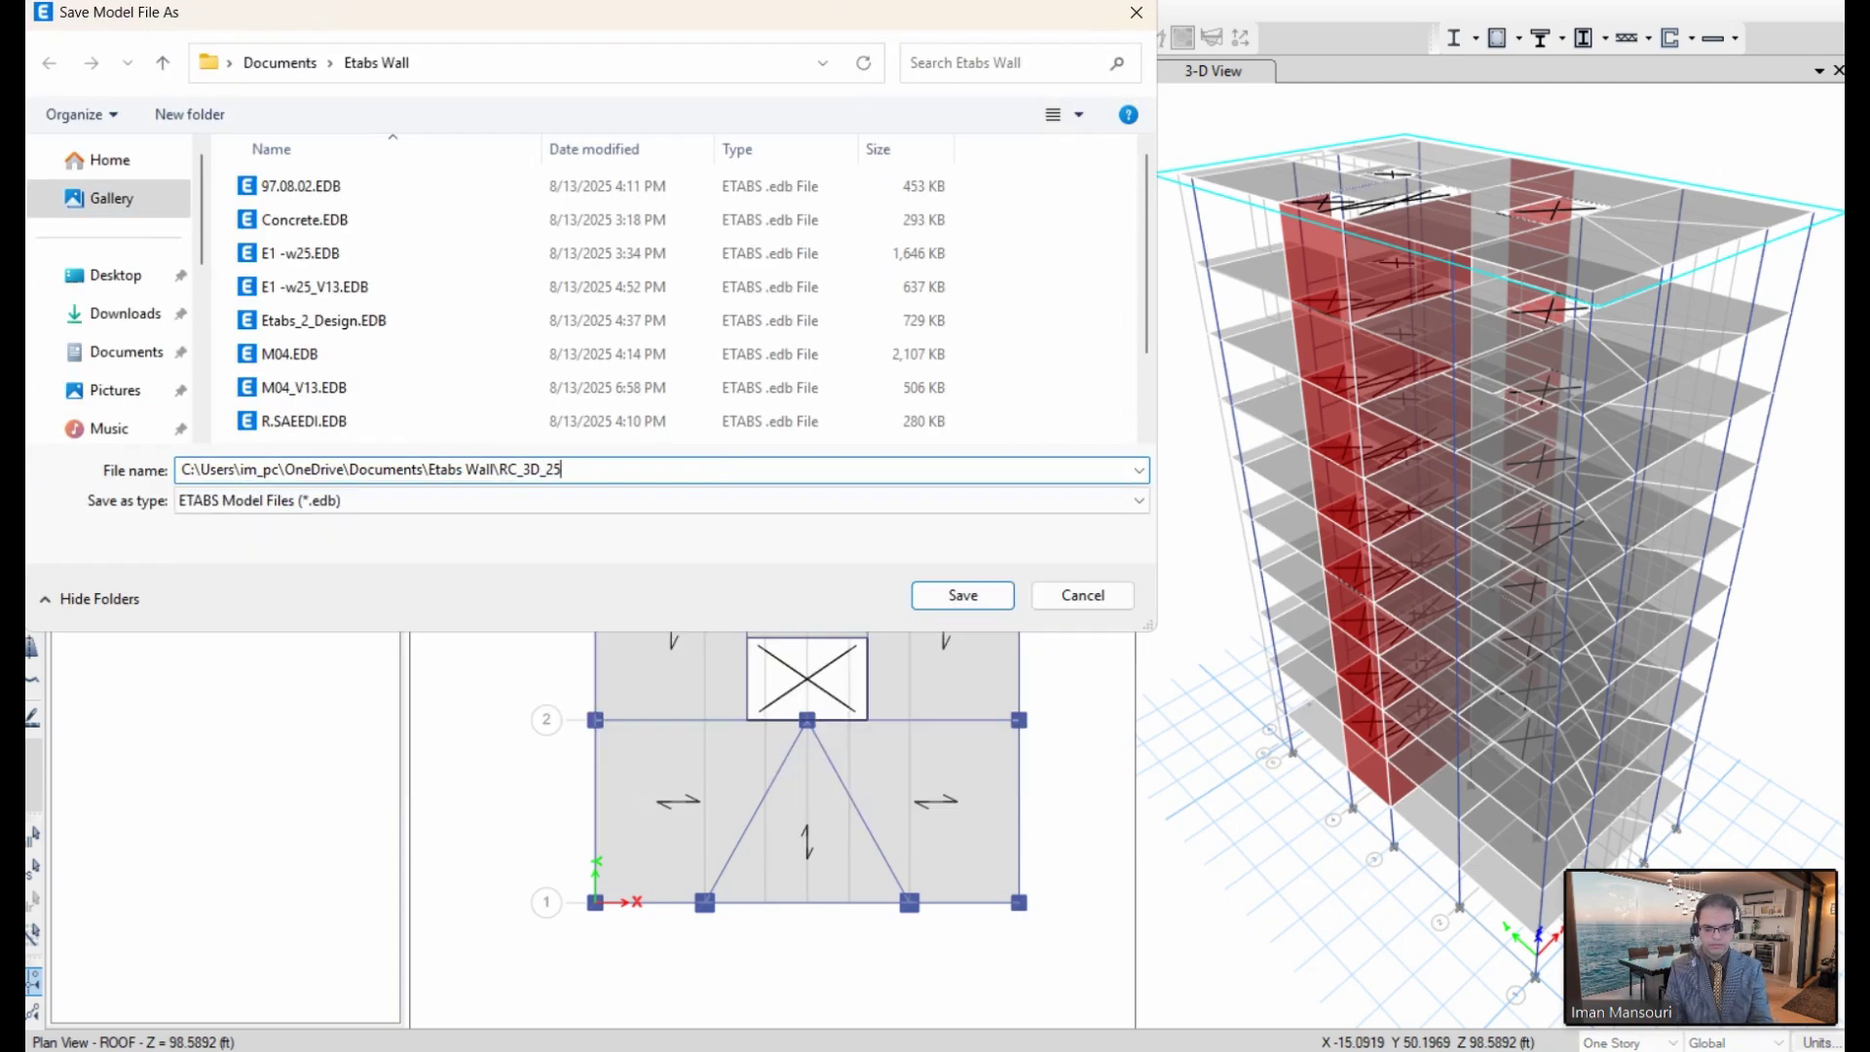
type("Check")
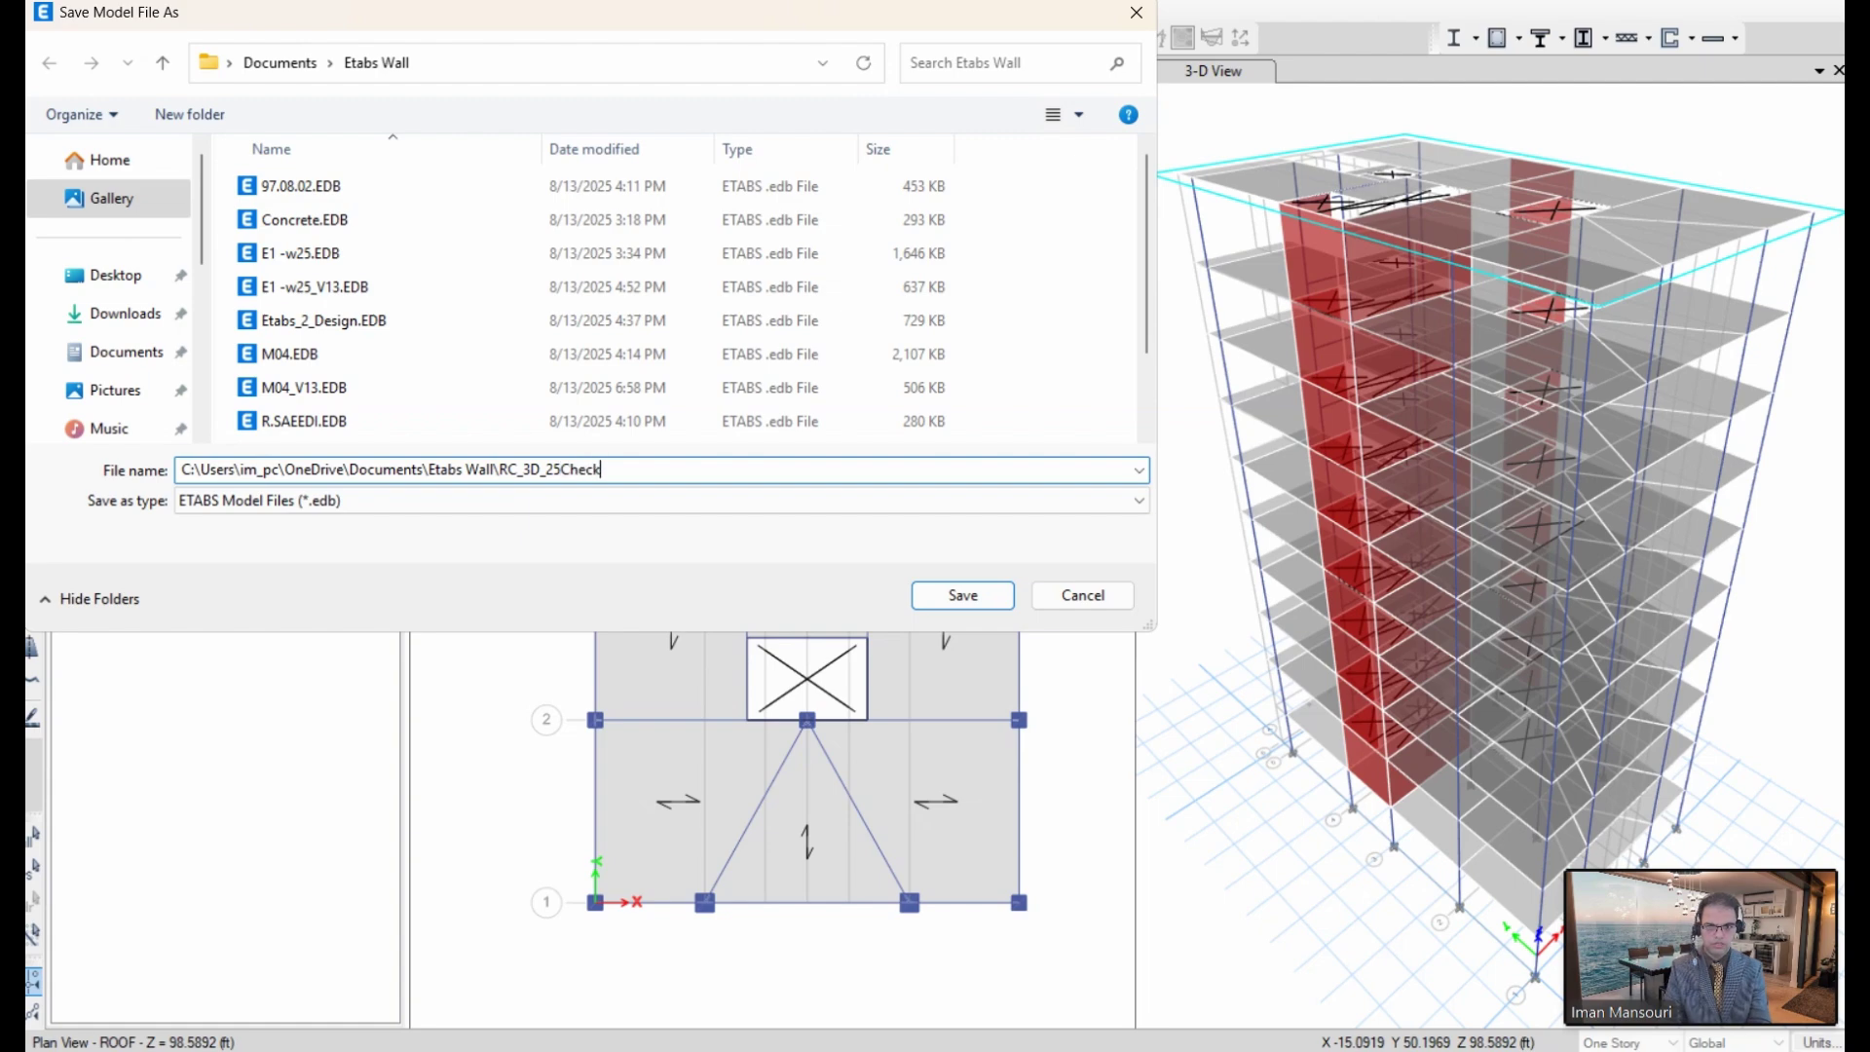
key("Return")
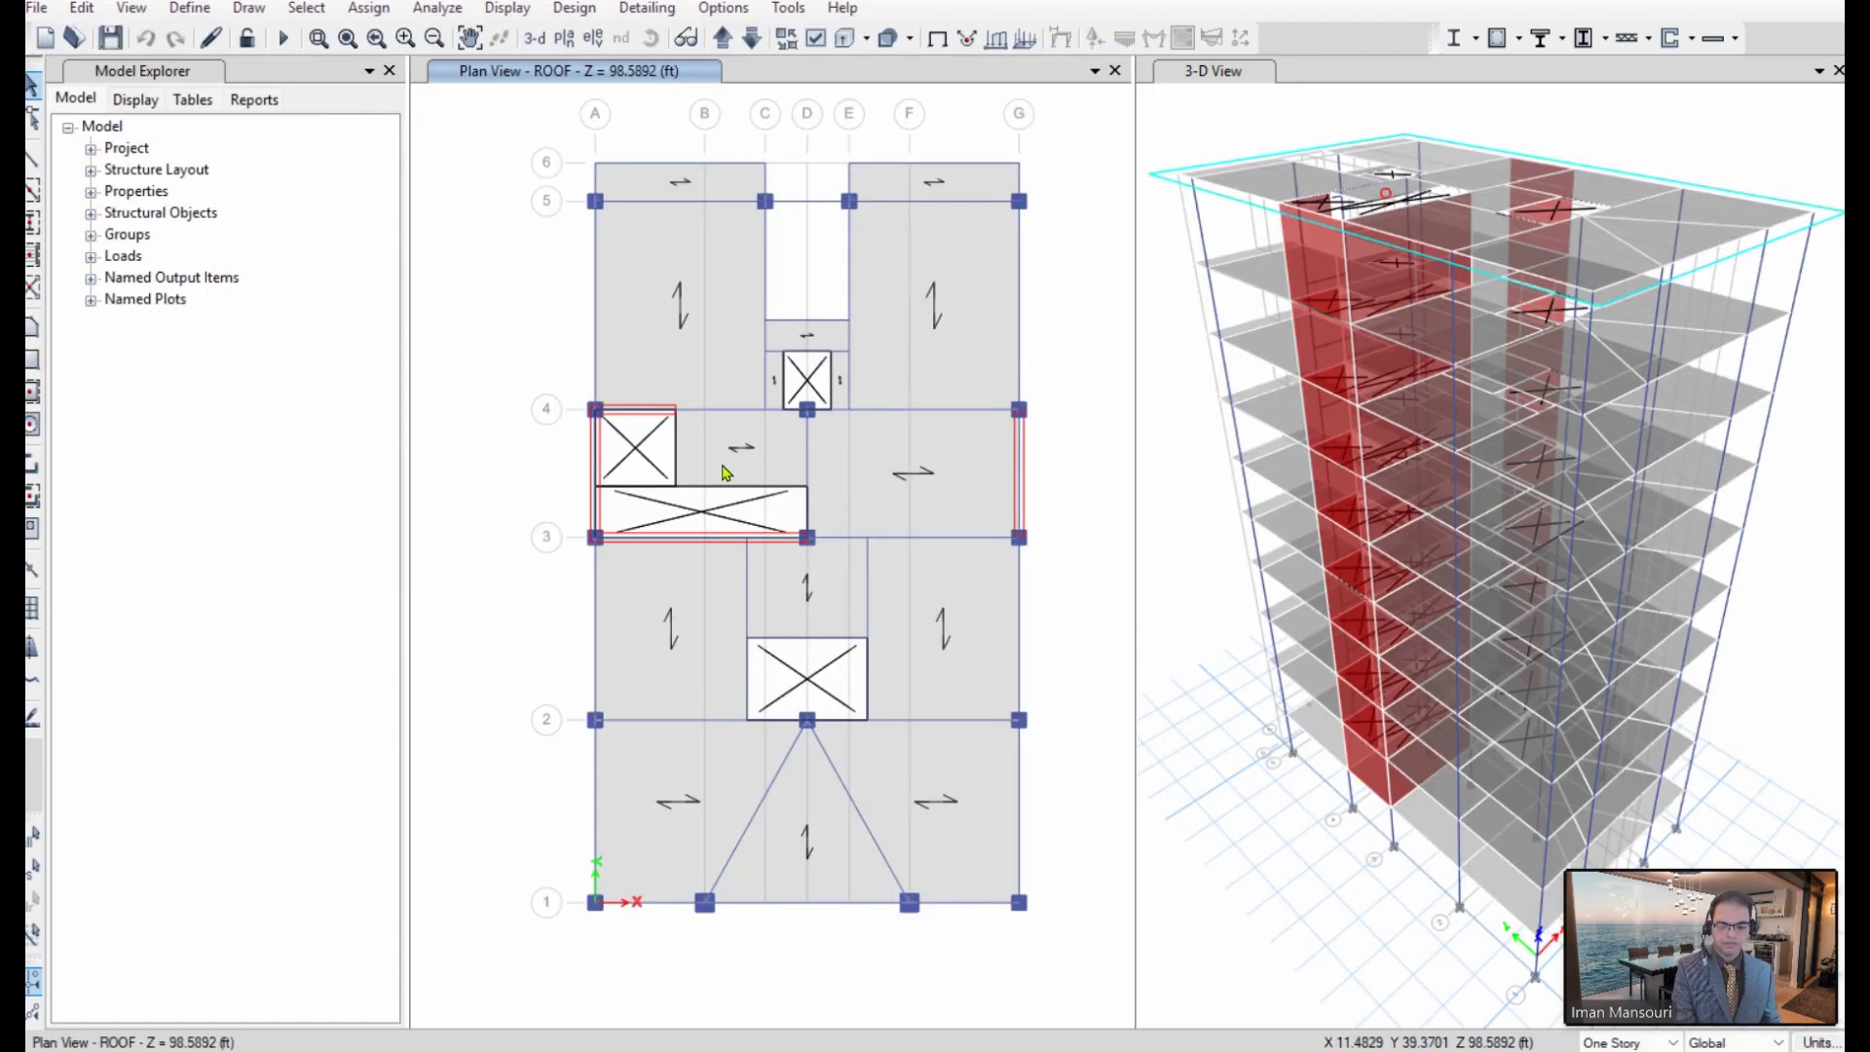
Step: Select all walls in the model by object type
left_click(304, 11)
mouse_move(341, 36)
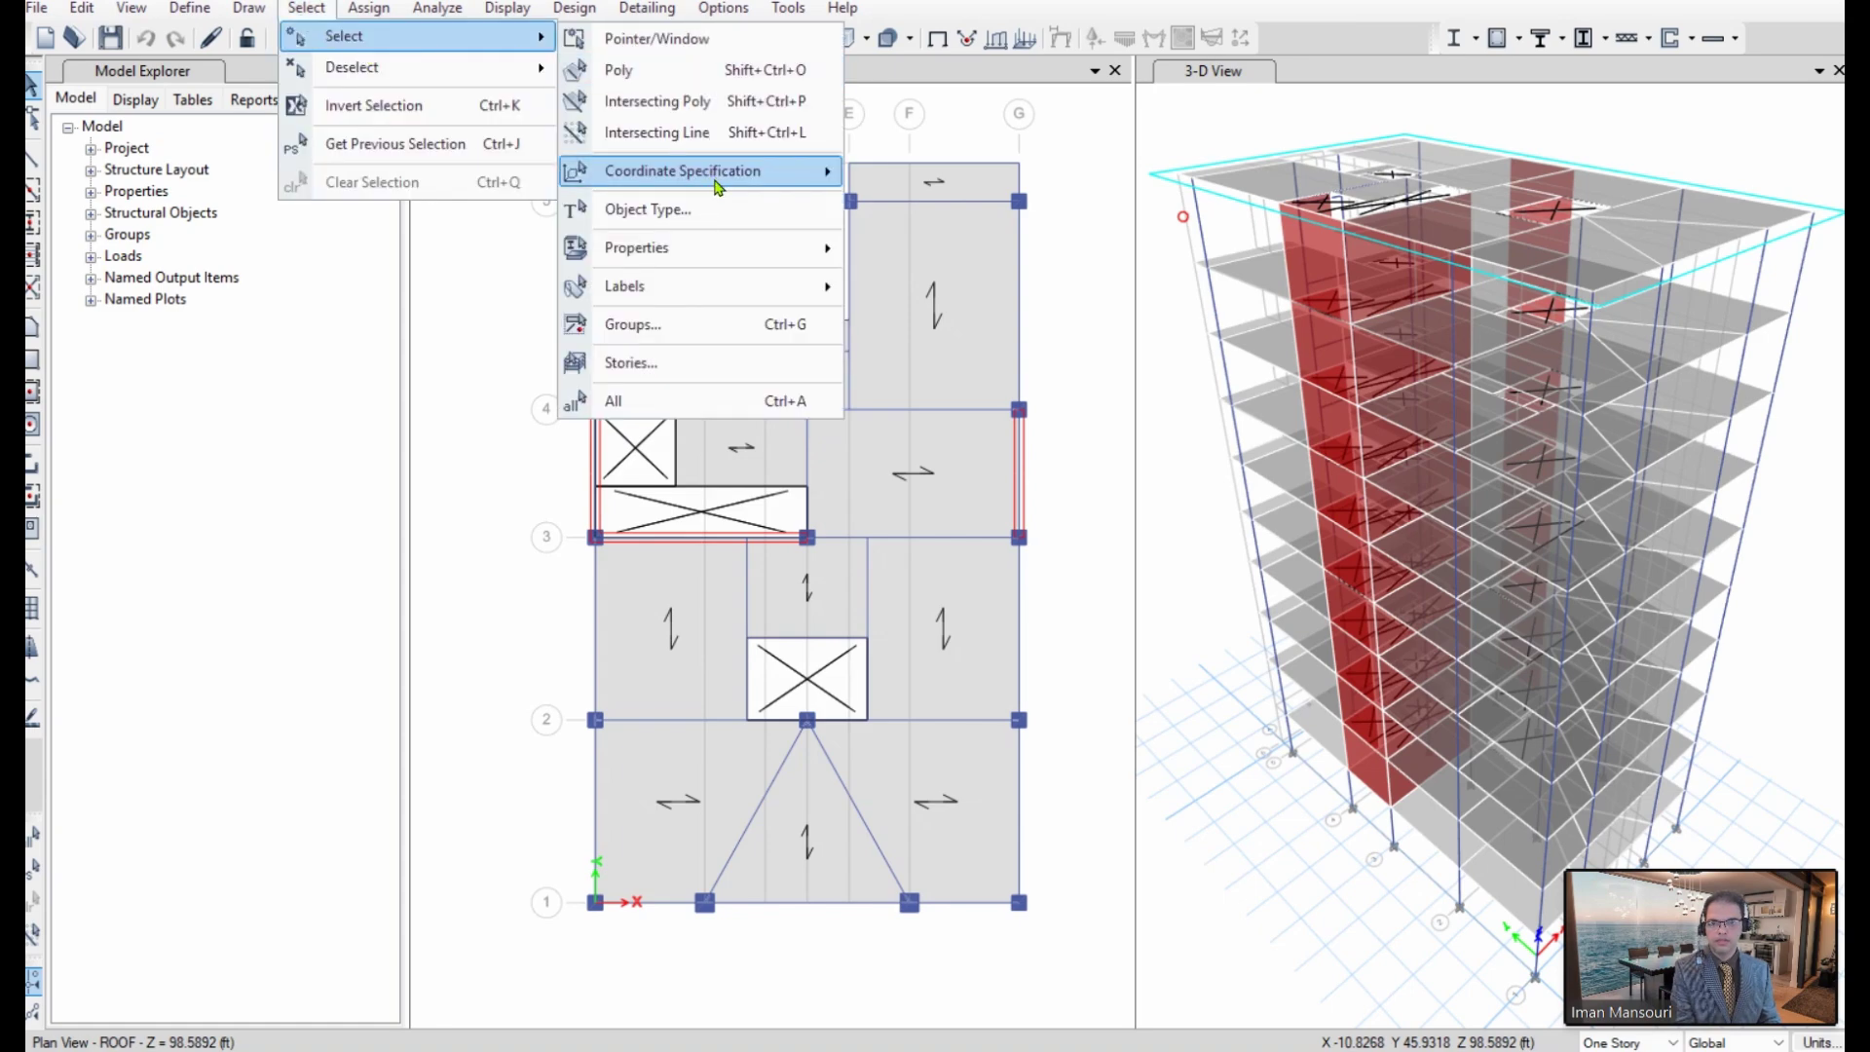
left_click(684, 211)
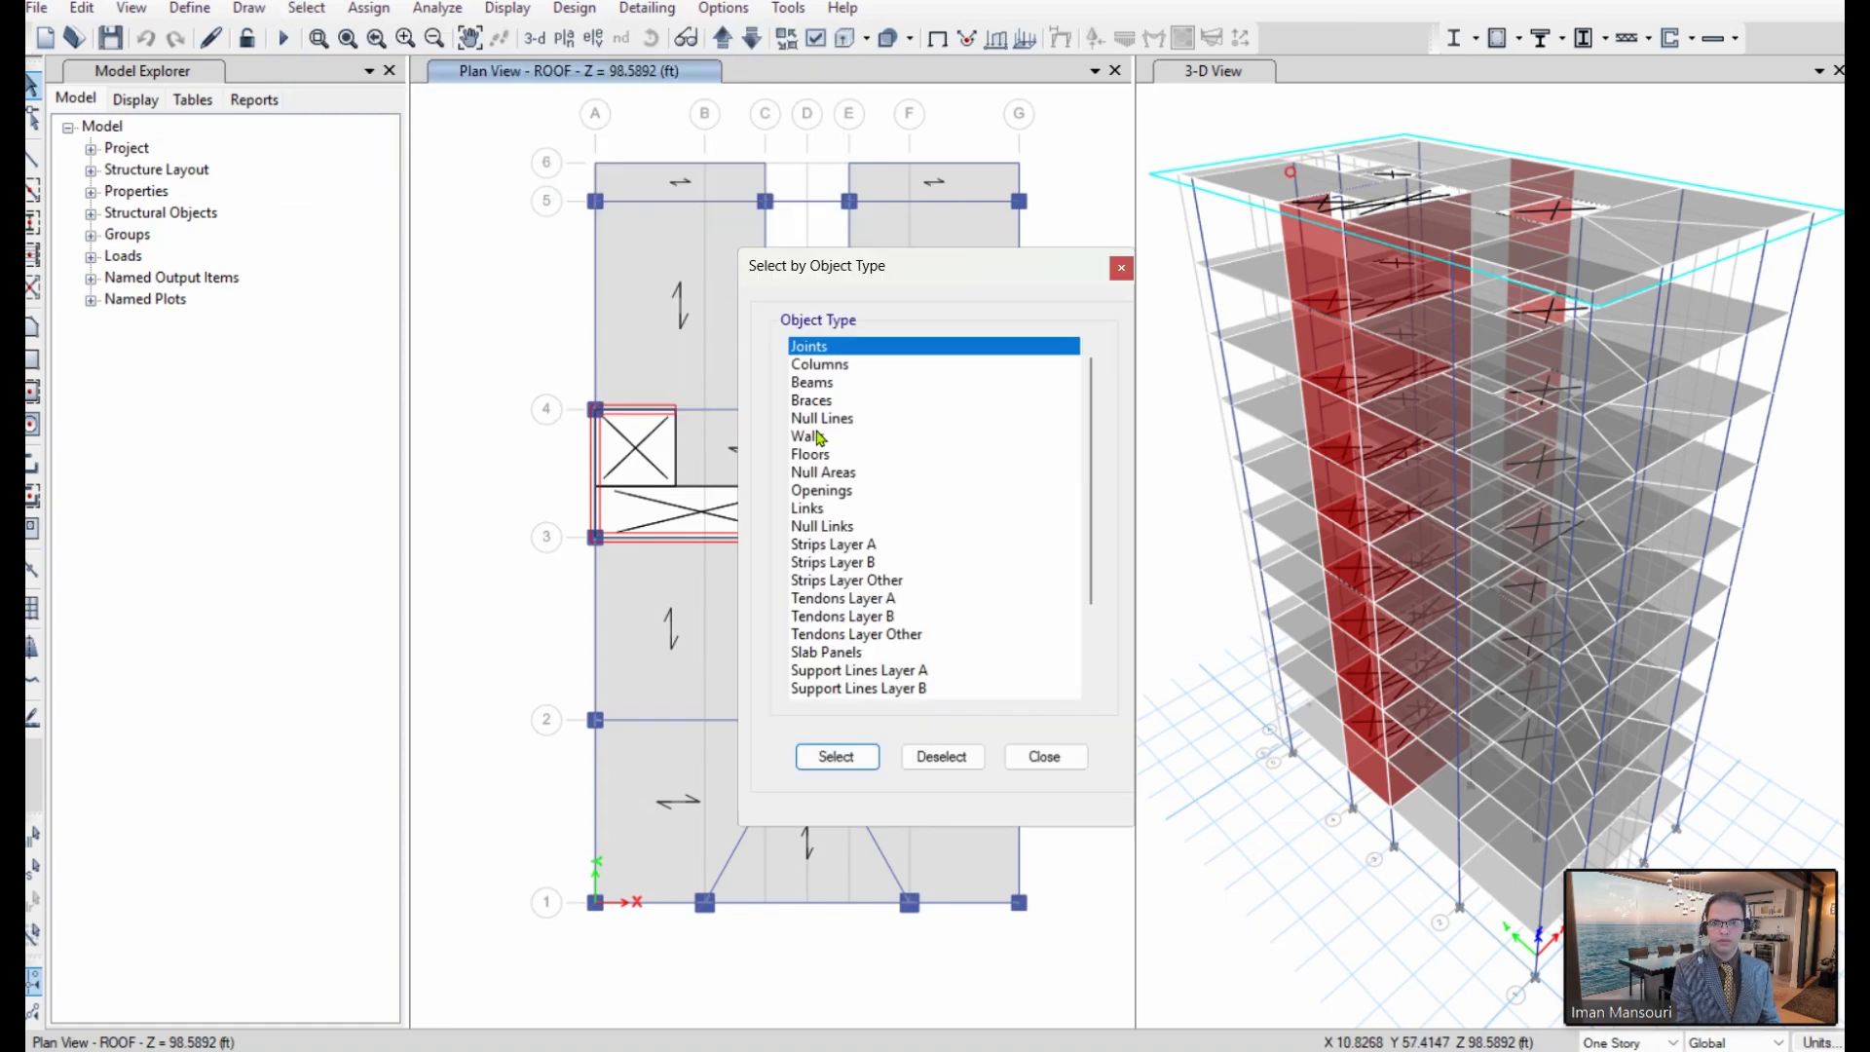
left_click(815, 439)
left_click(838, 757)
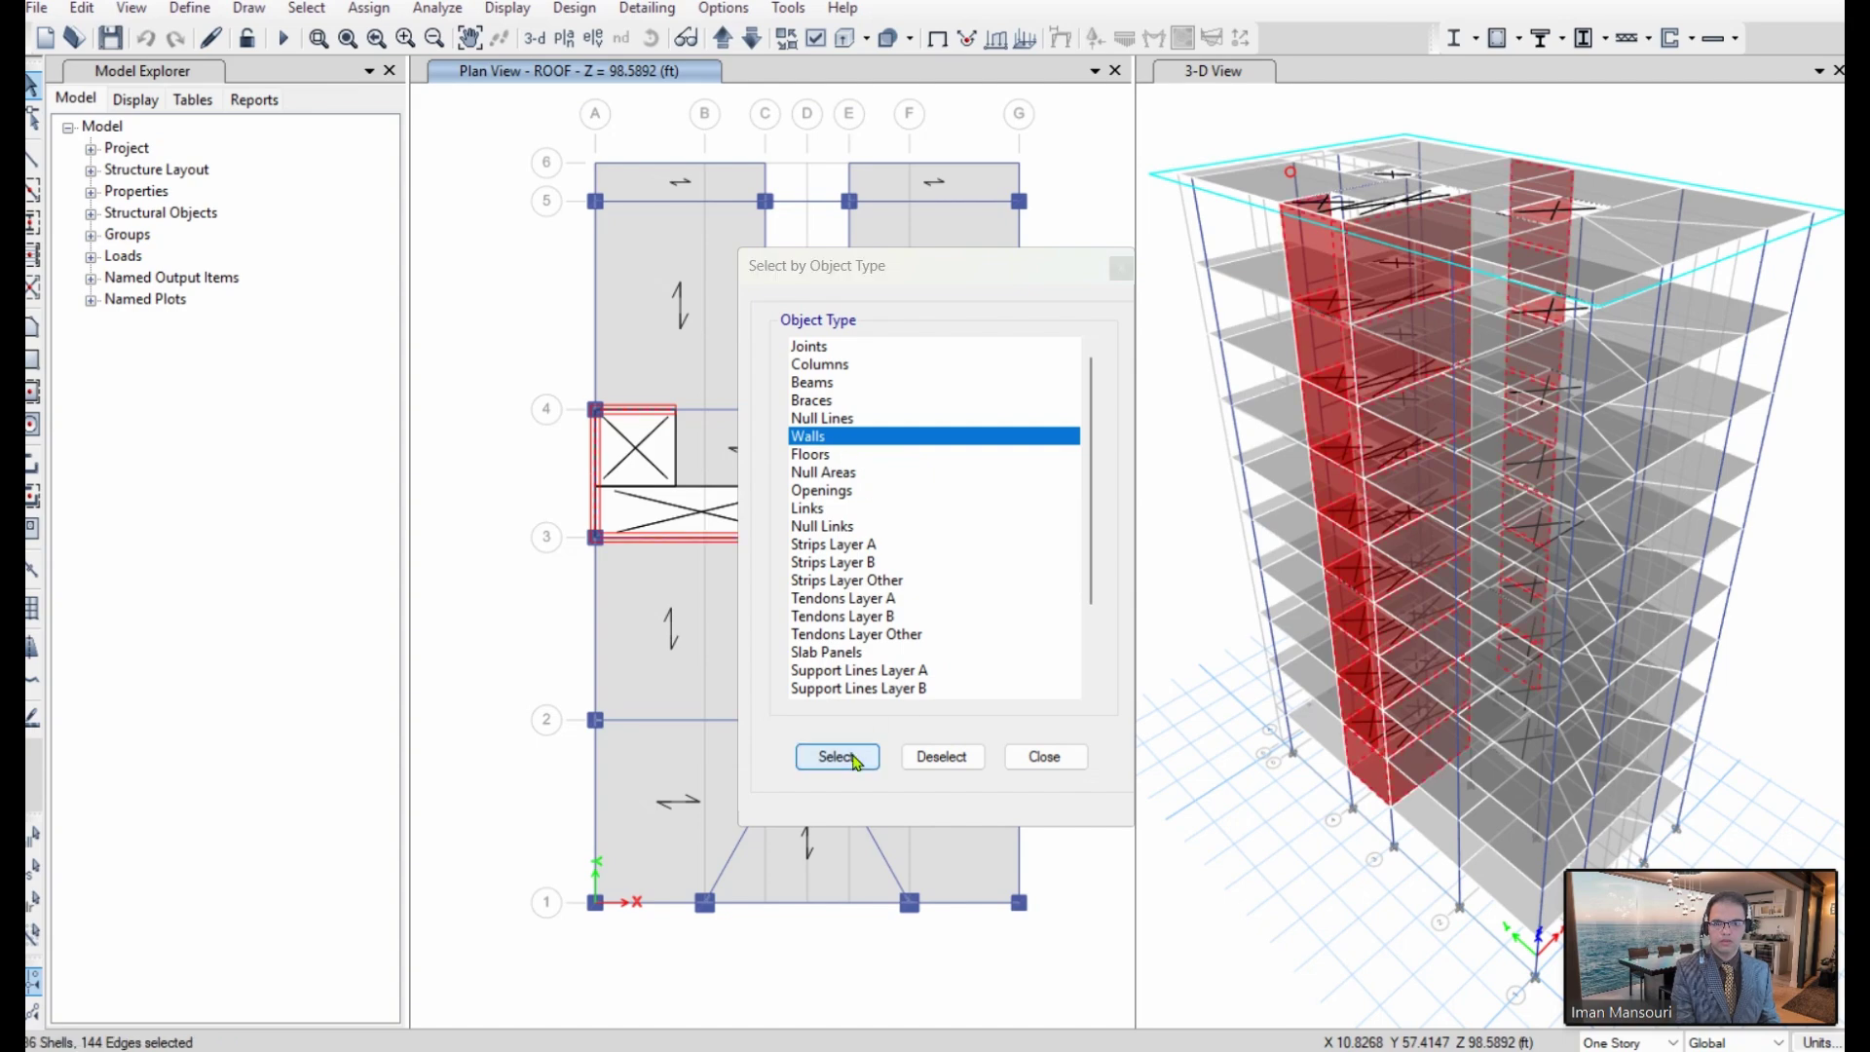
left_click(1045, 757)
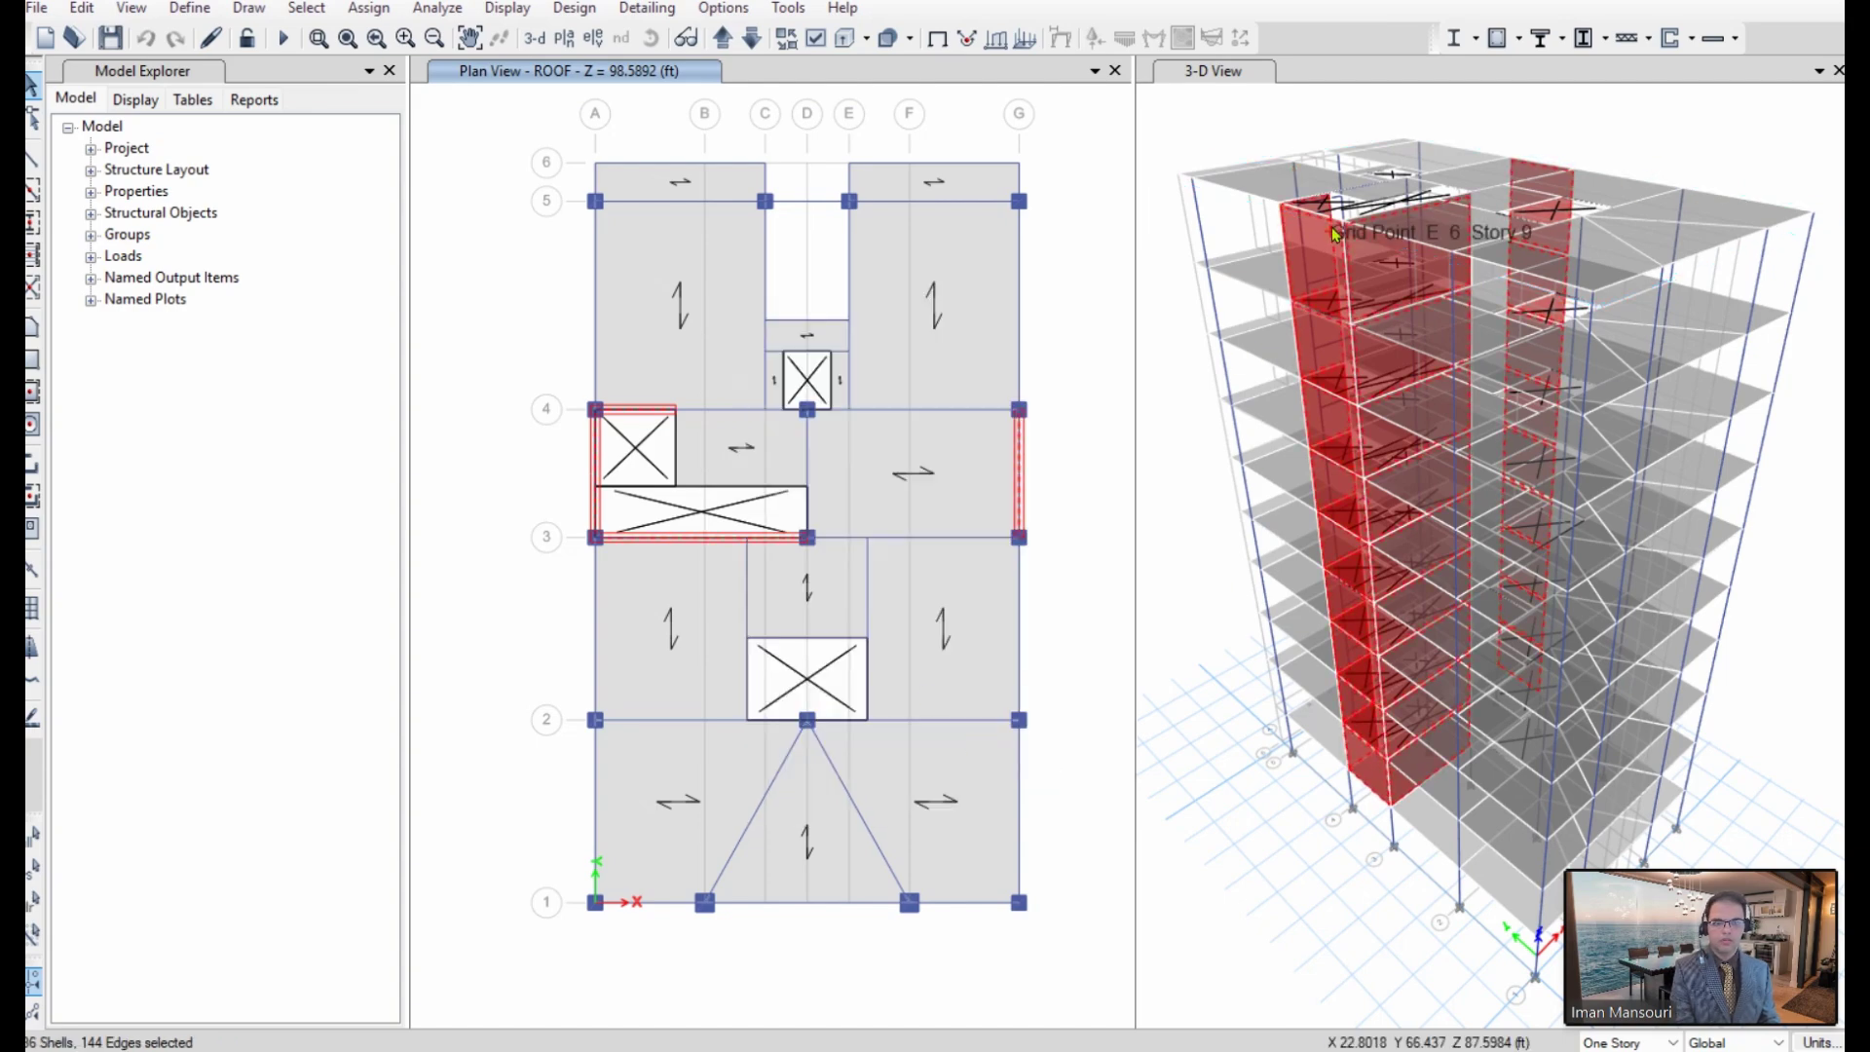
Step: Define a new group named Shear Walls
left_click(190, 10)
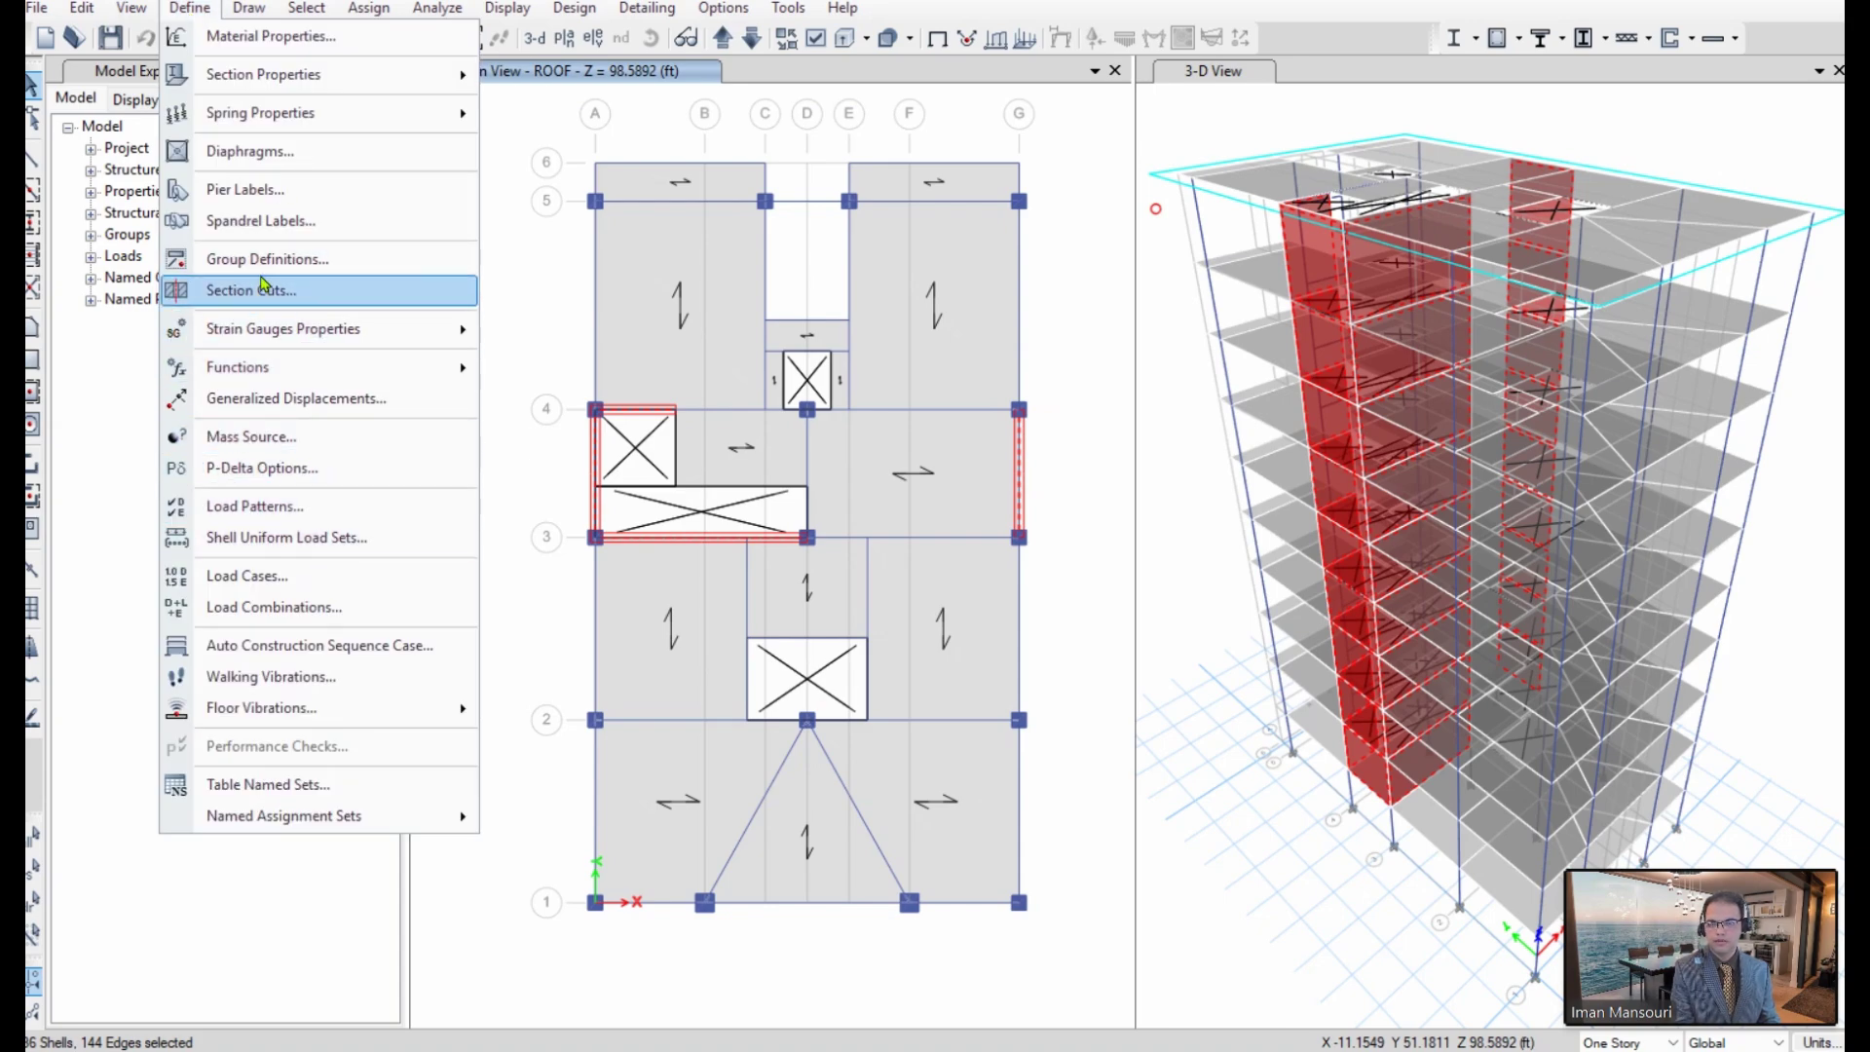
left_click(360, 269)
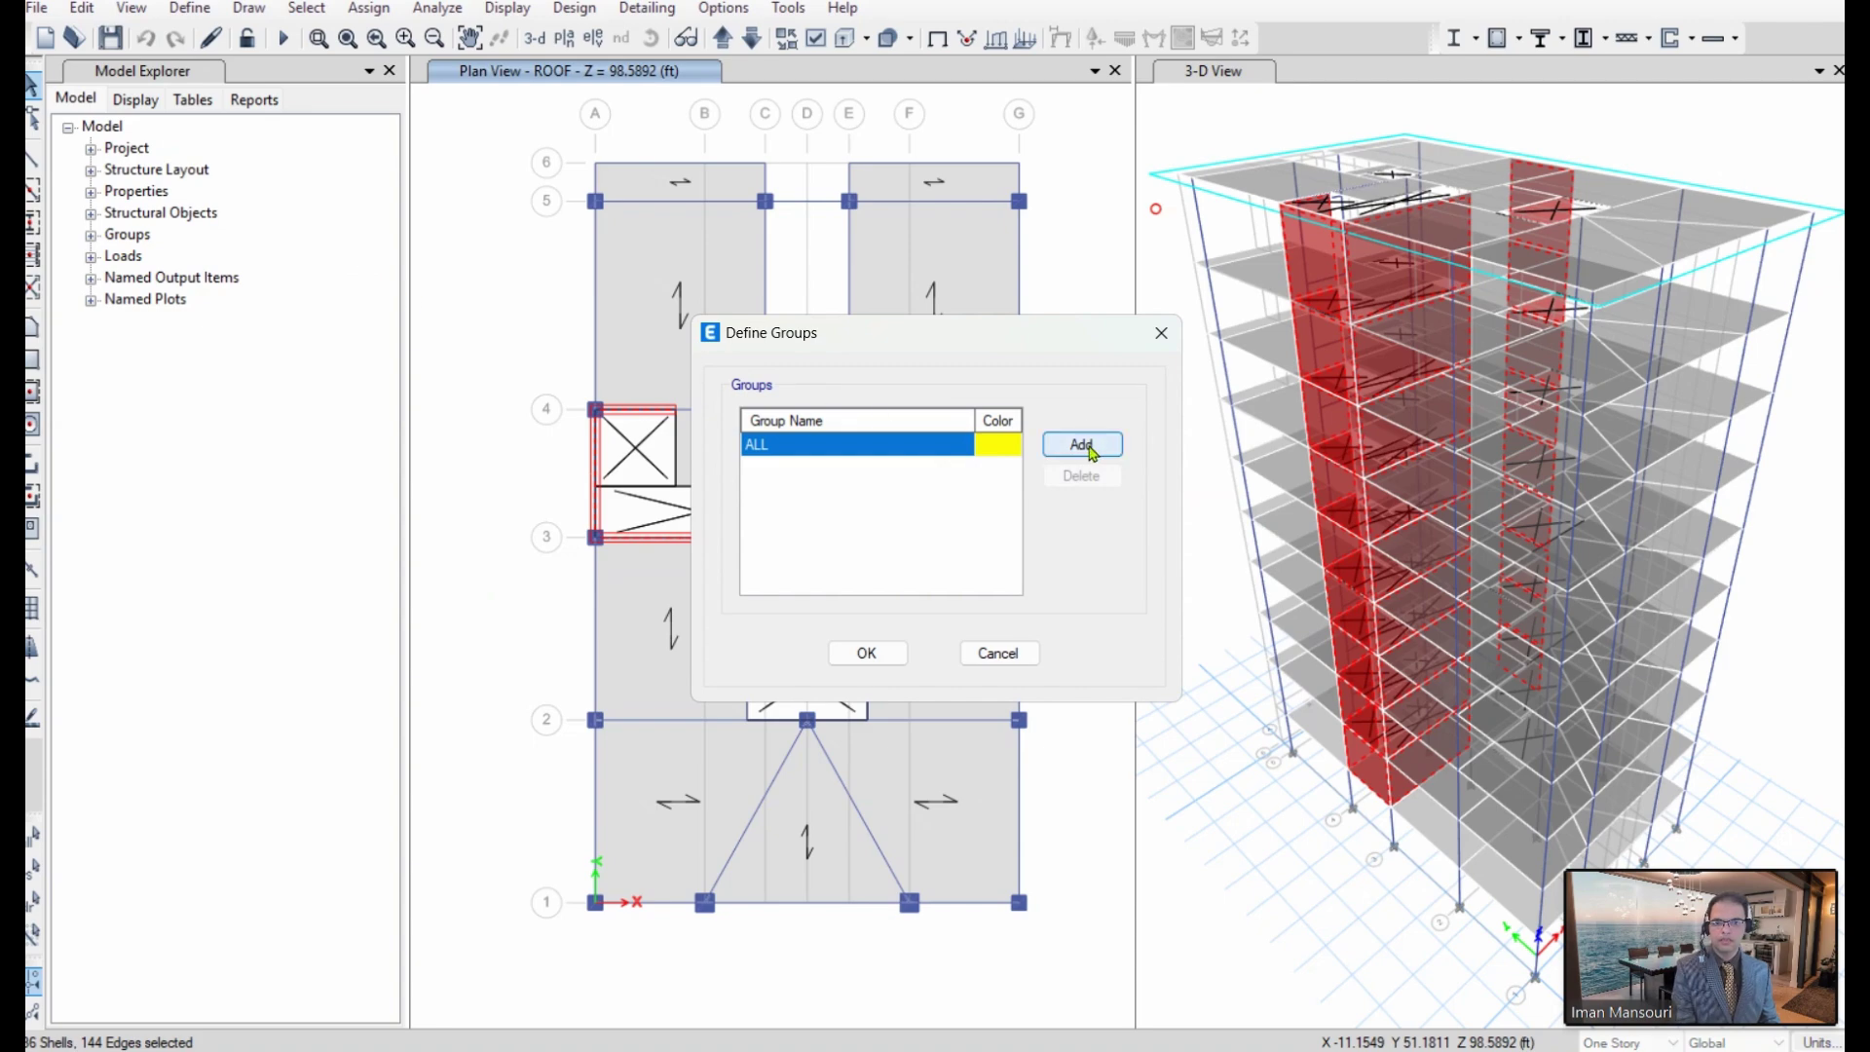
left_click(1082, 444)
left_click(809, 471)
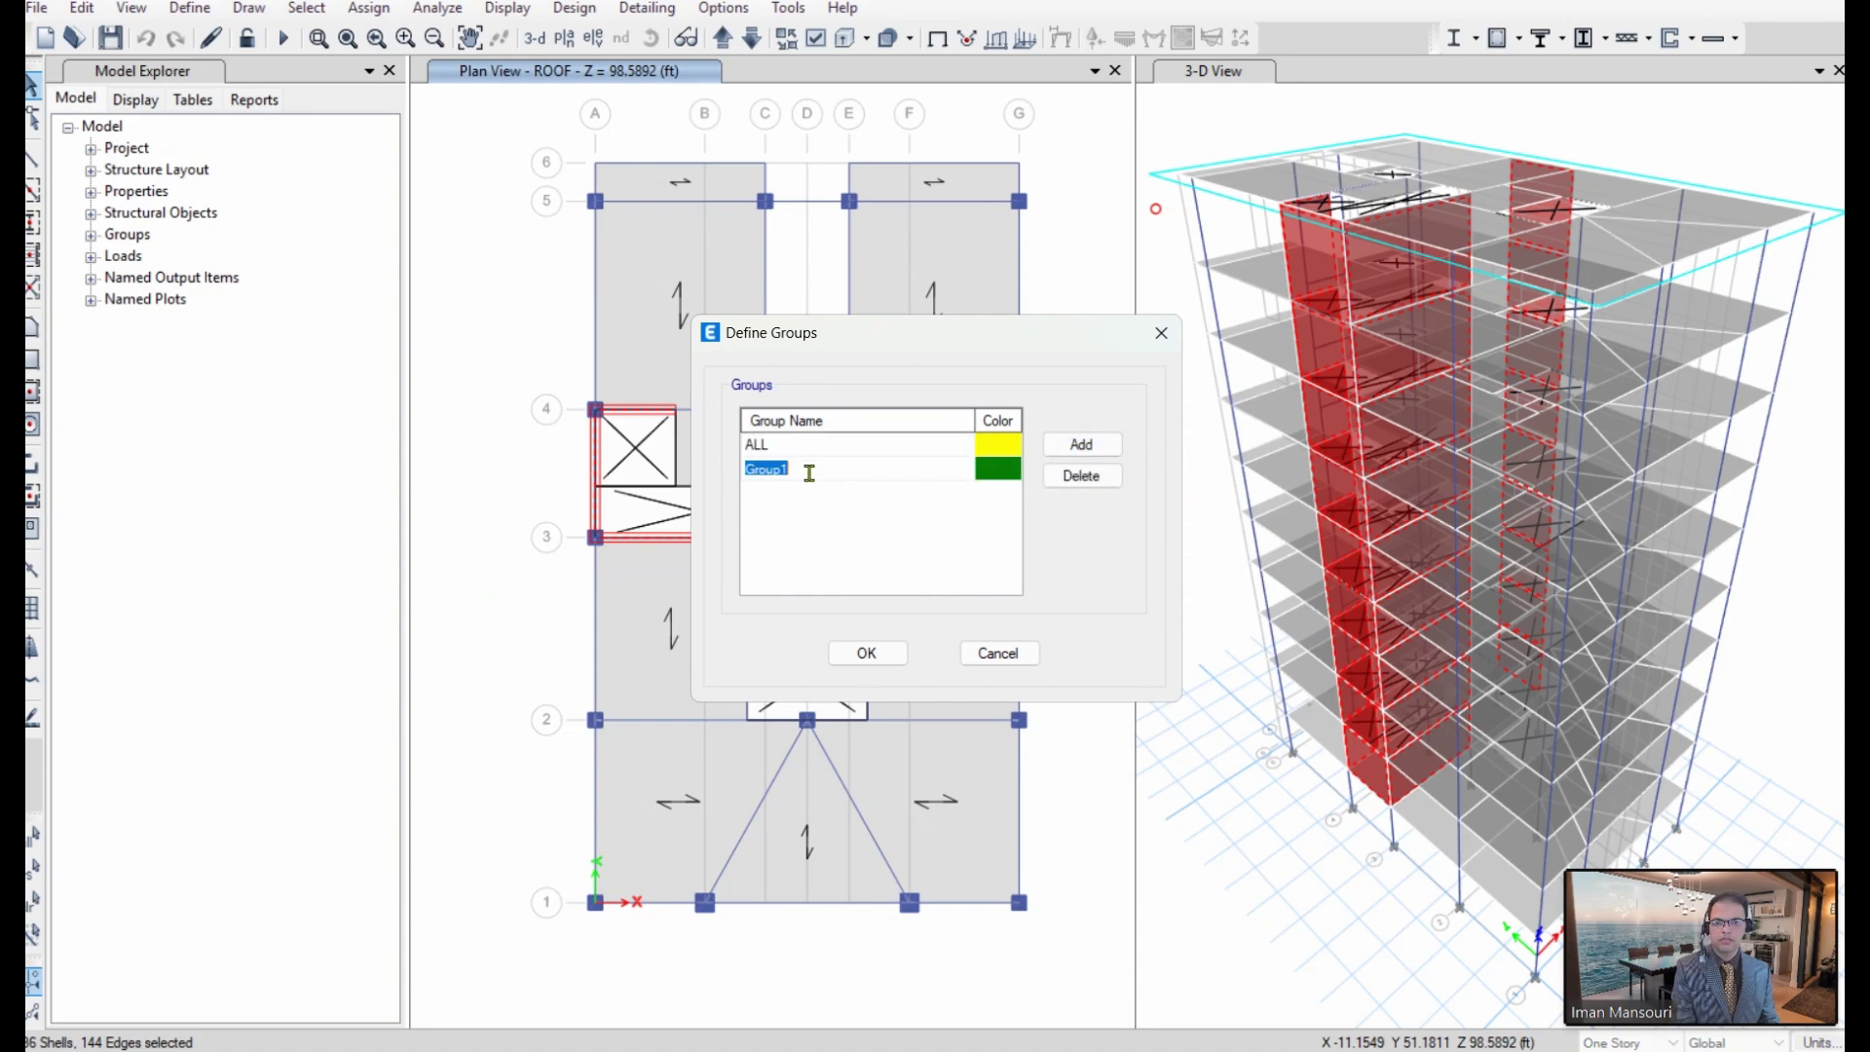
type("Shear ")
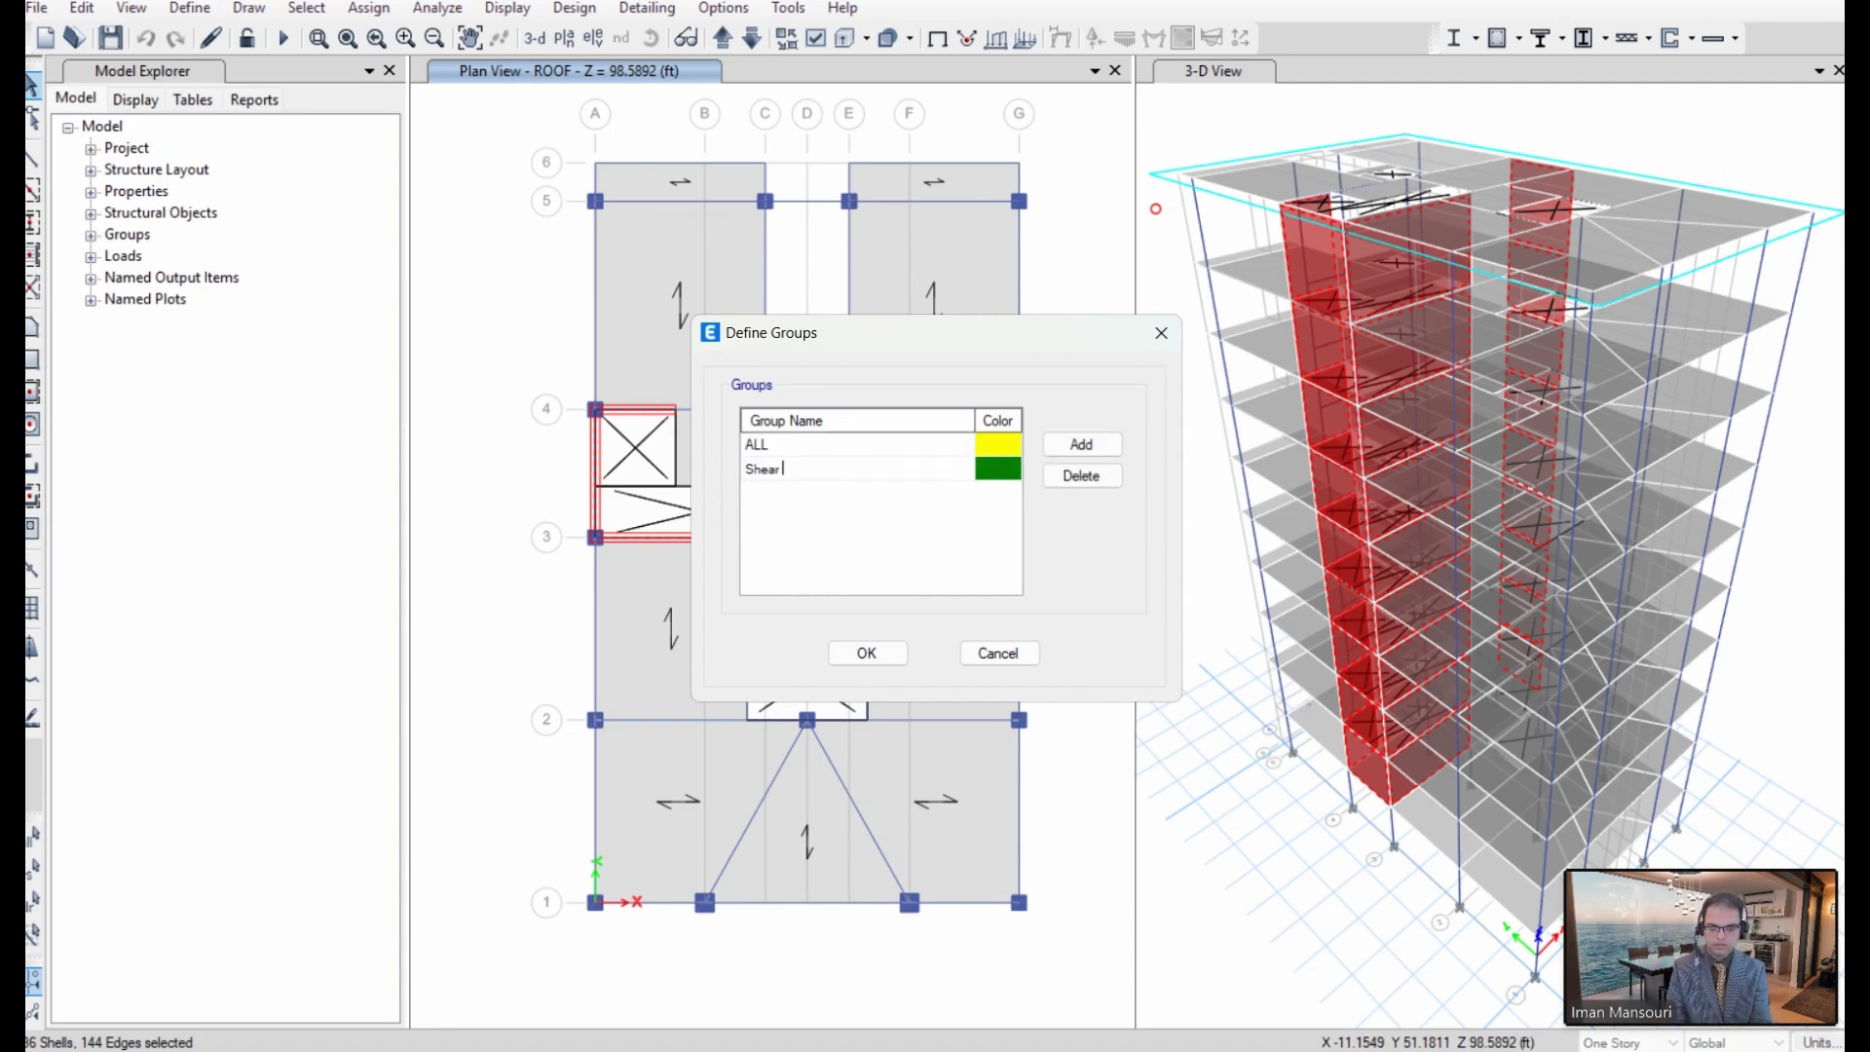
type("Walls")
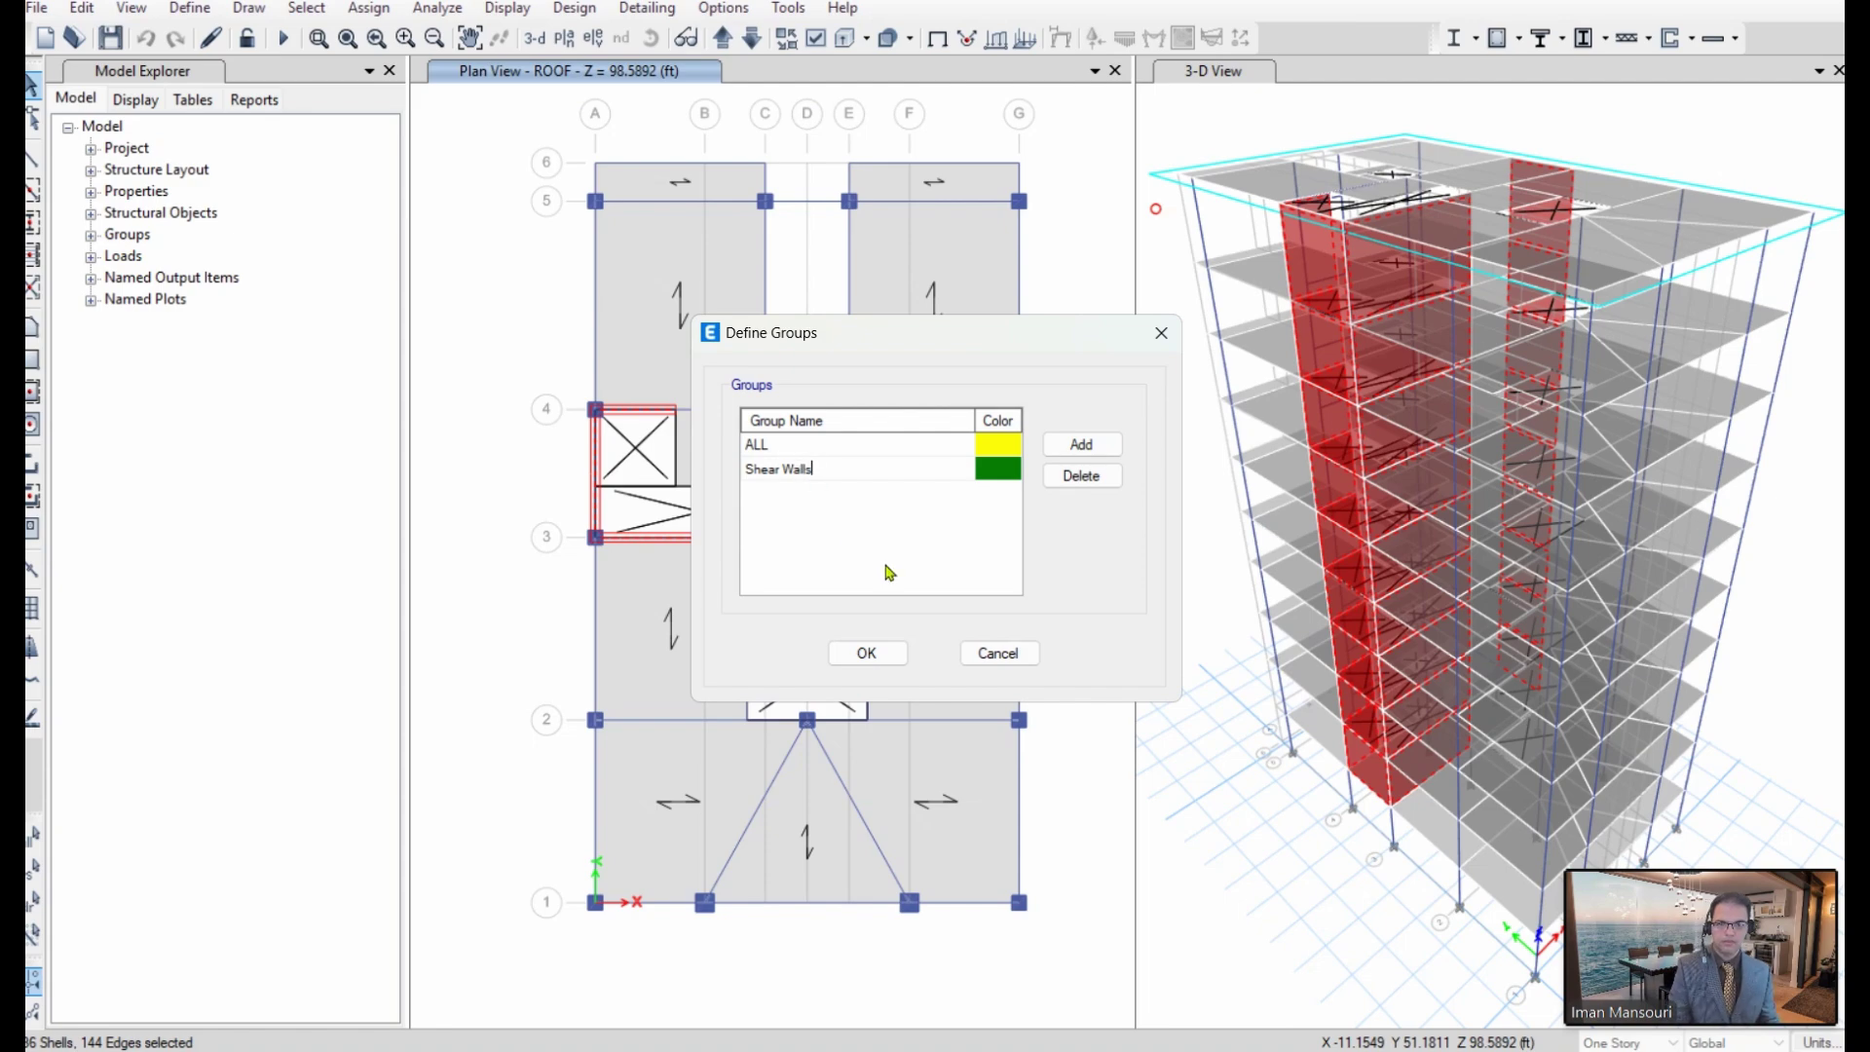
left_click(864, 653)
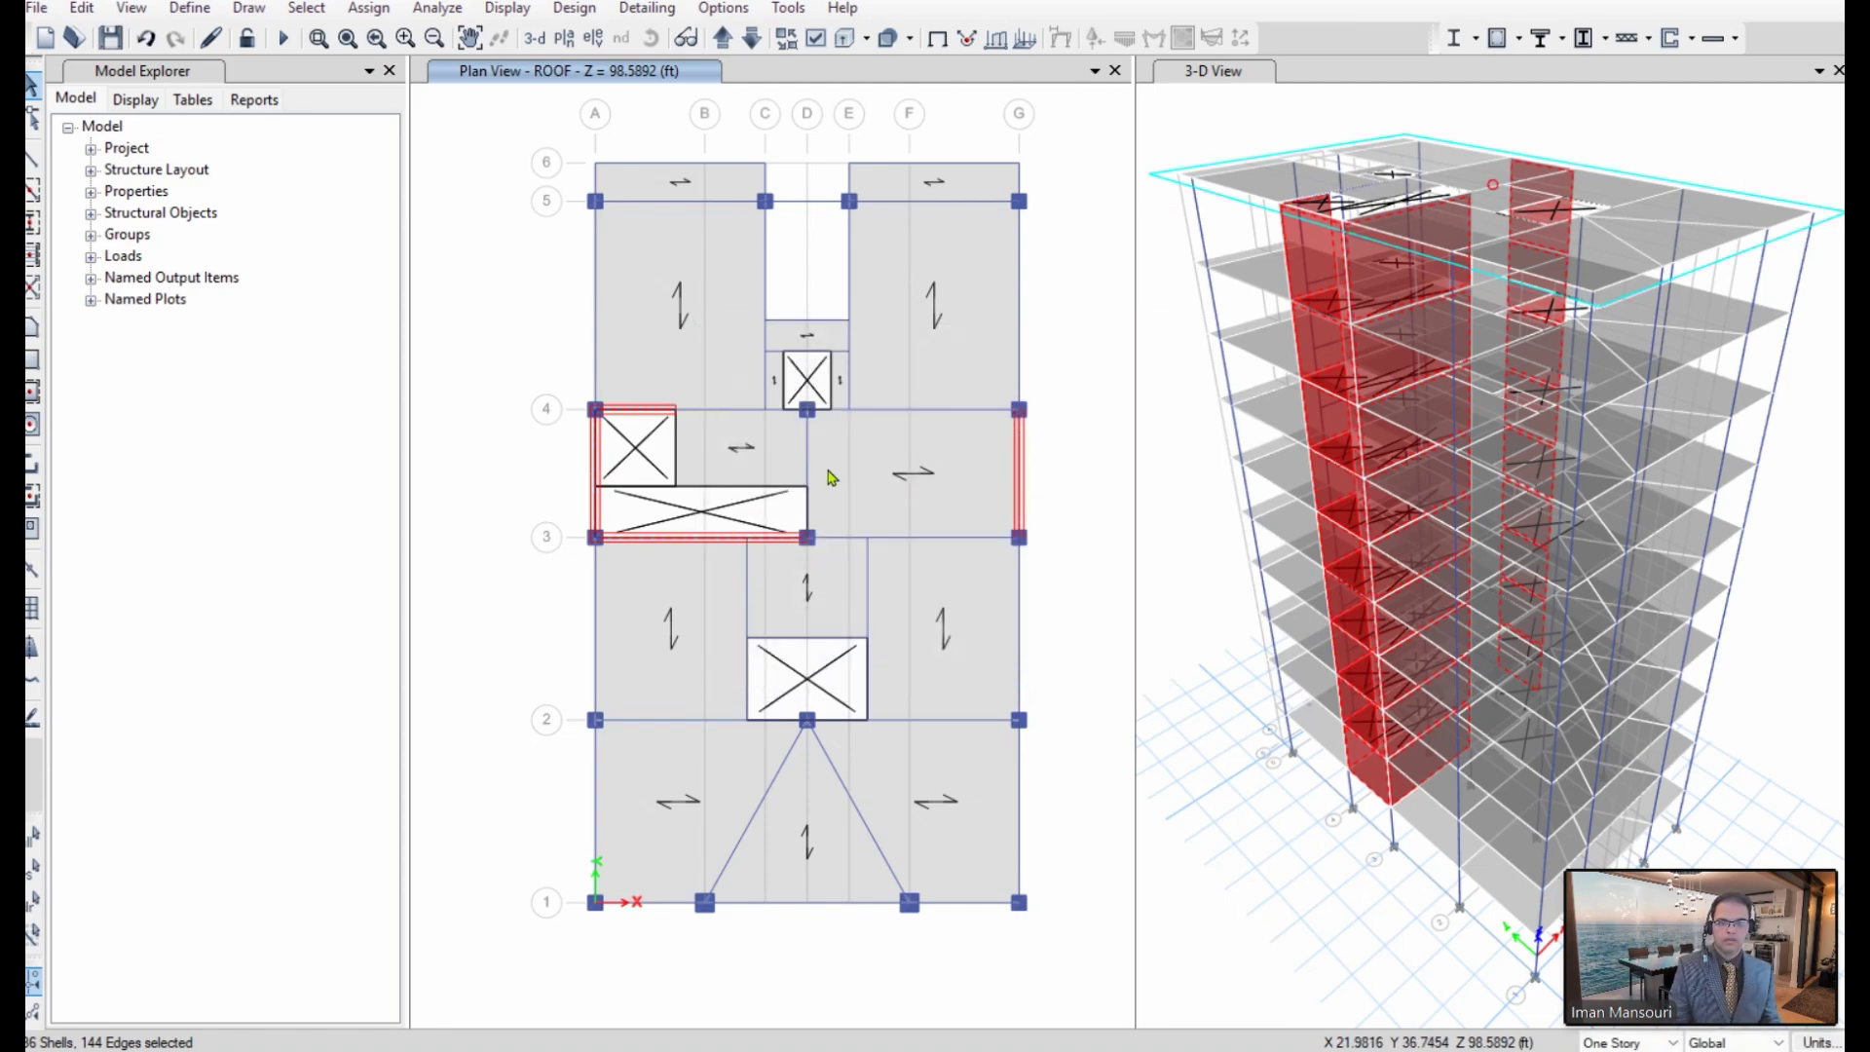
Step: Assign the selected walls to the Shear Walls group with the Replace Group option
left_click(359, 10)
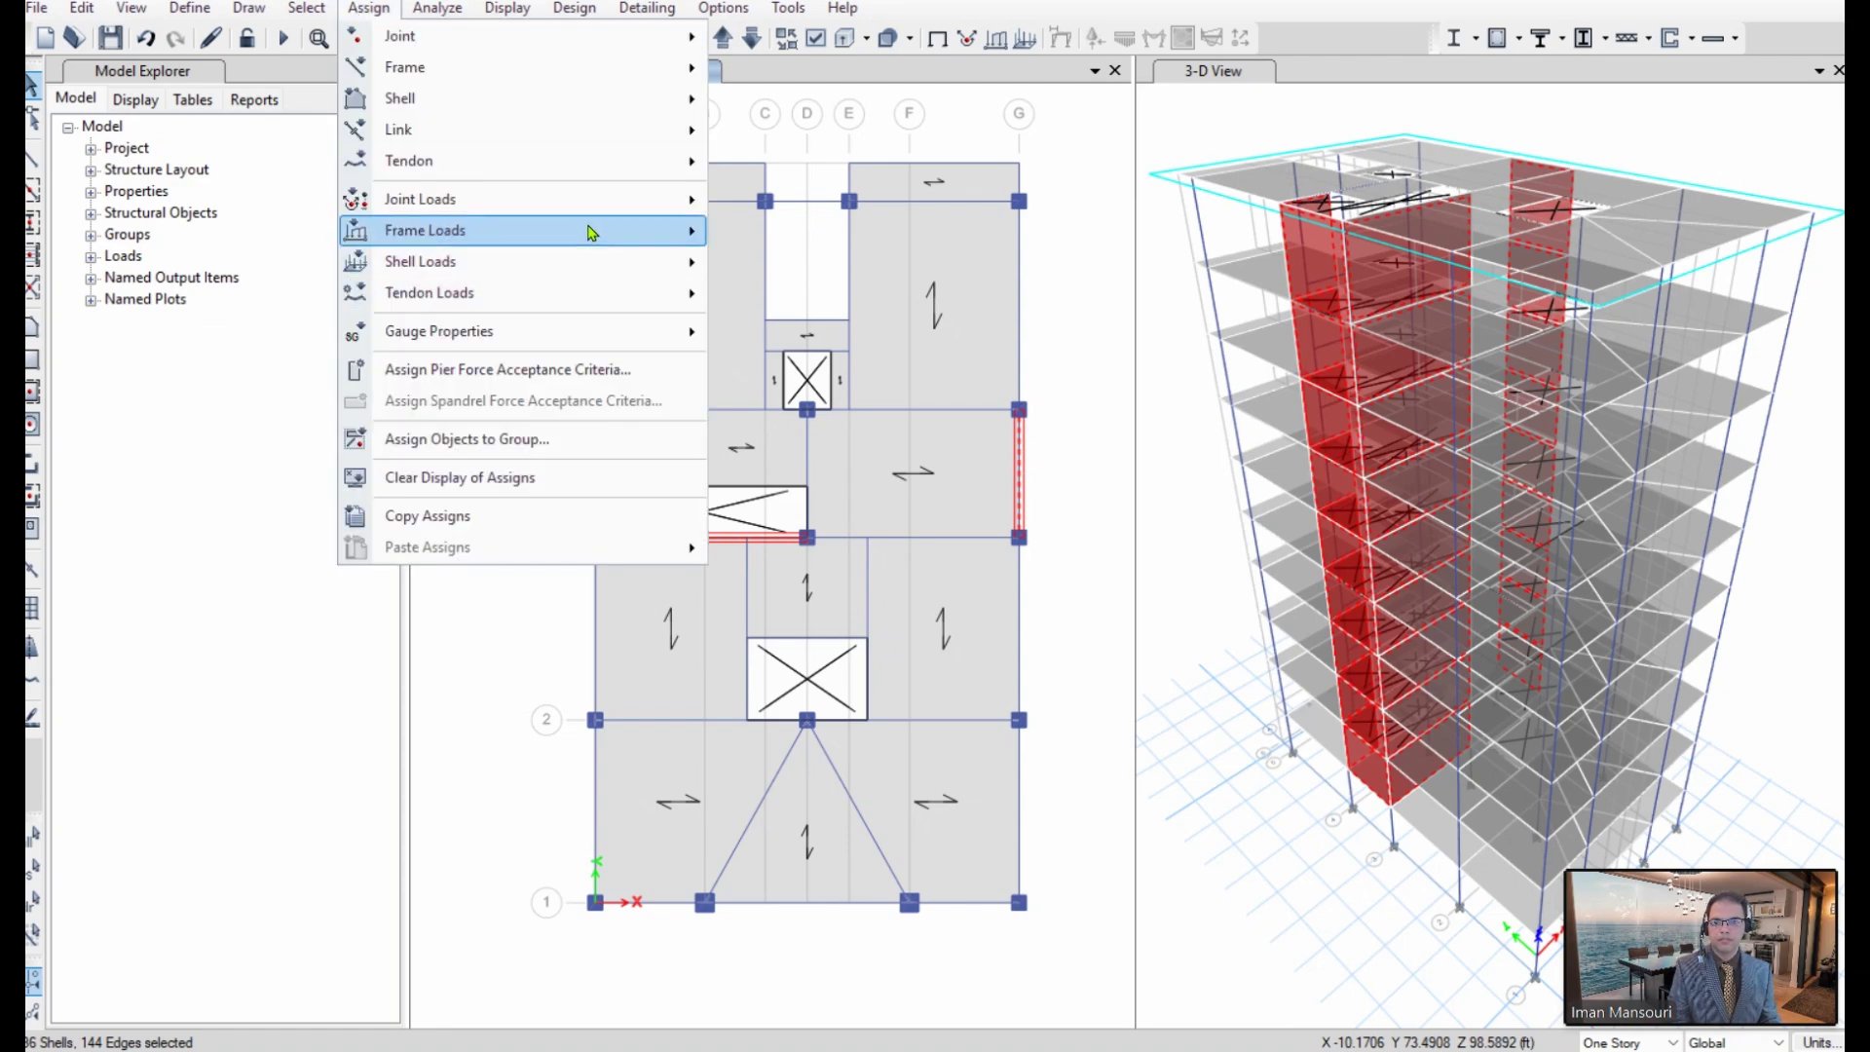
left_click(584, 439)
left_click(867, 314)
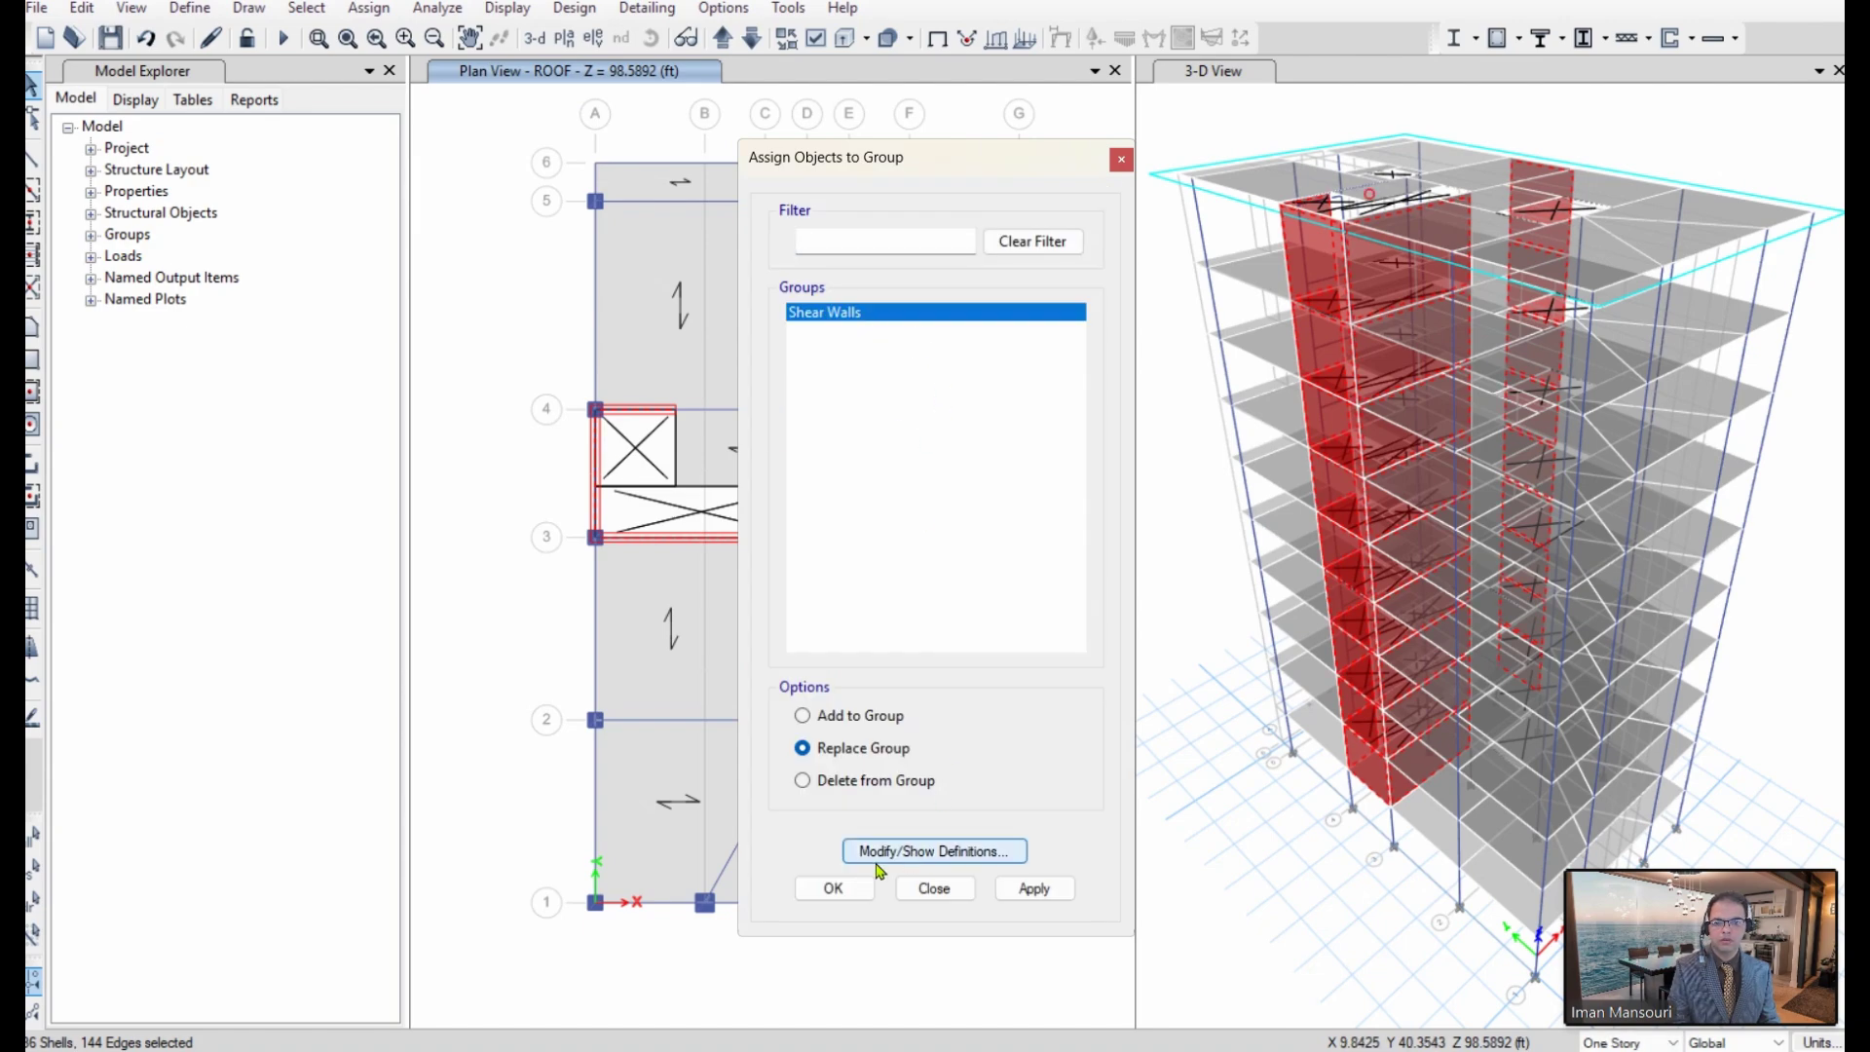
left_click(833, 888)
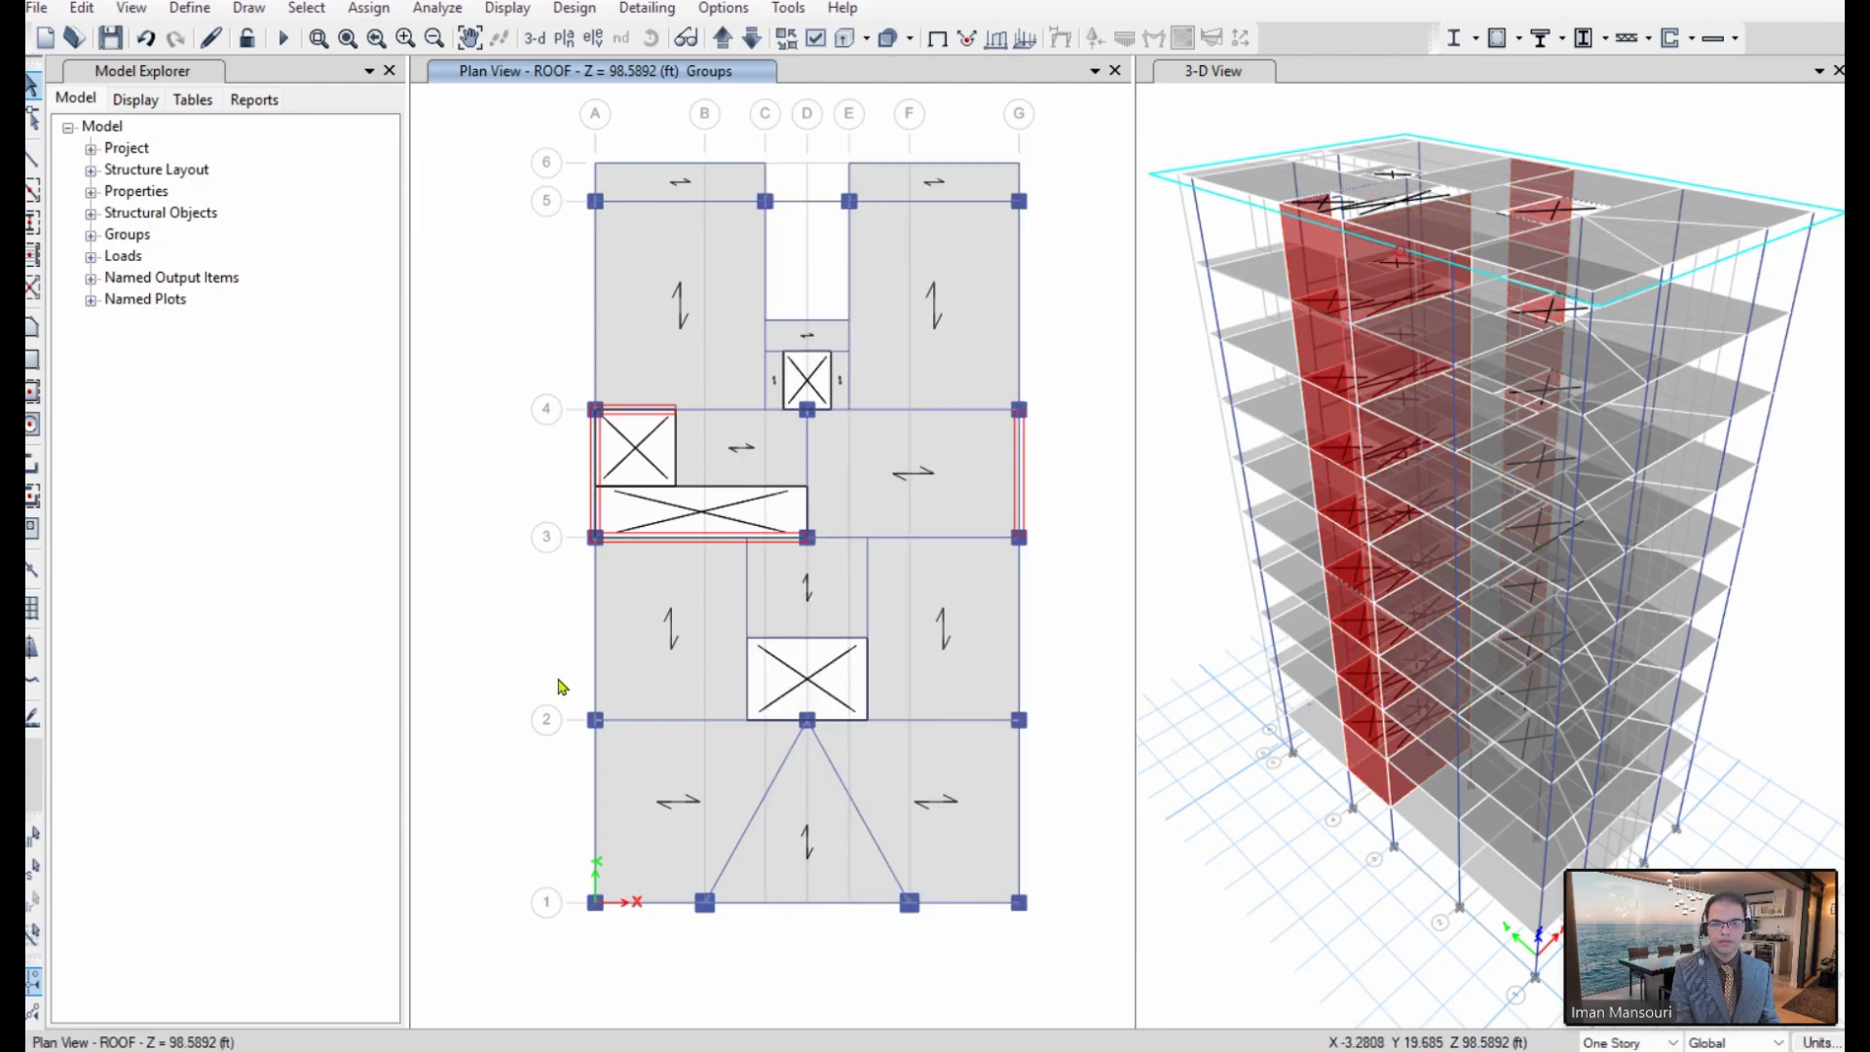
Step: Review the ASCE 7-16 seismic loading settings of the EX and EY load patterns without changing them
left_click(213, 9)
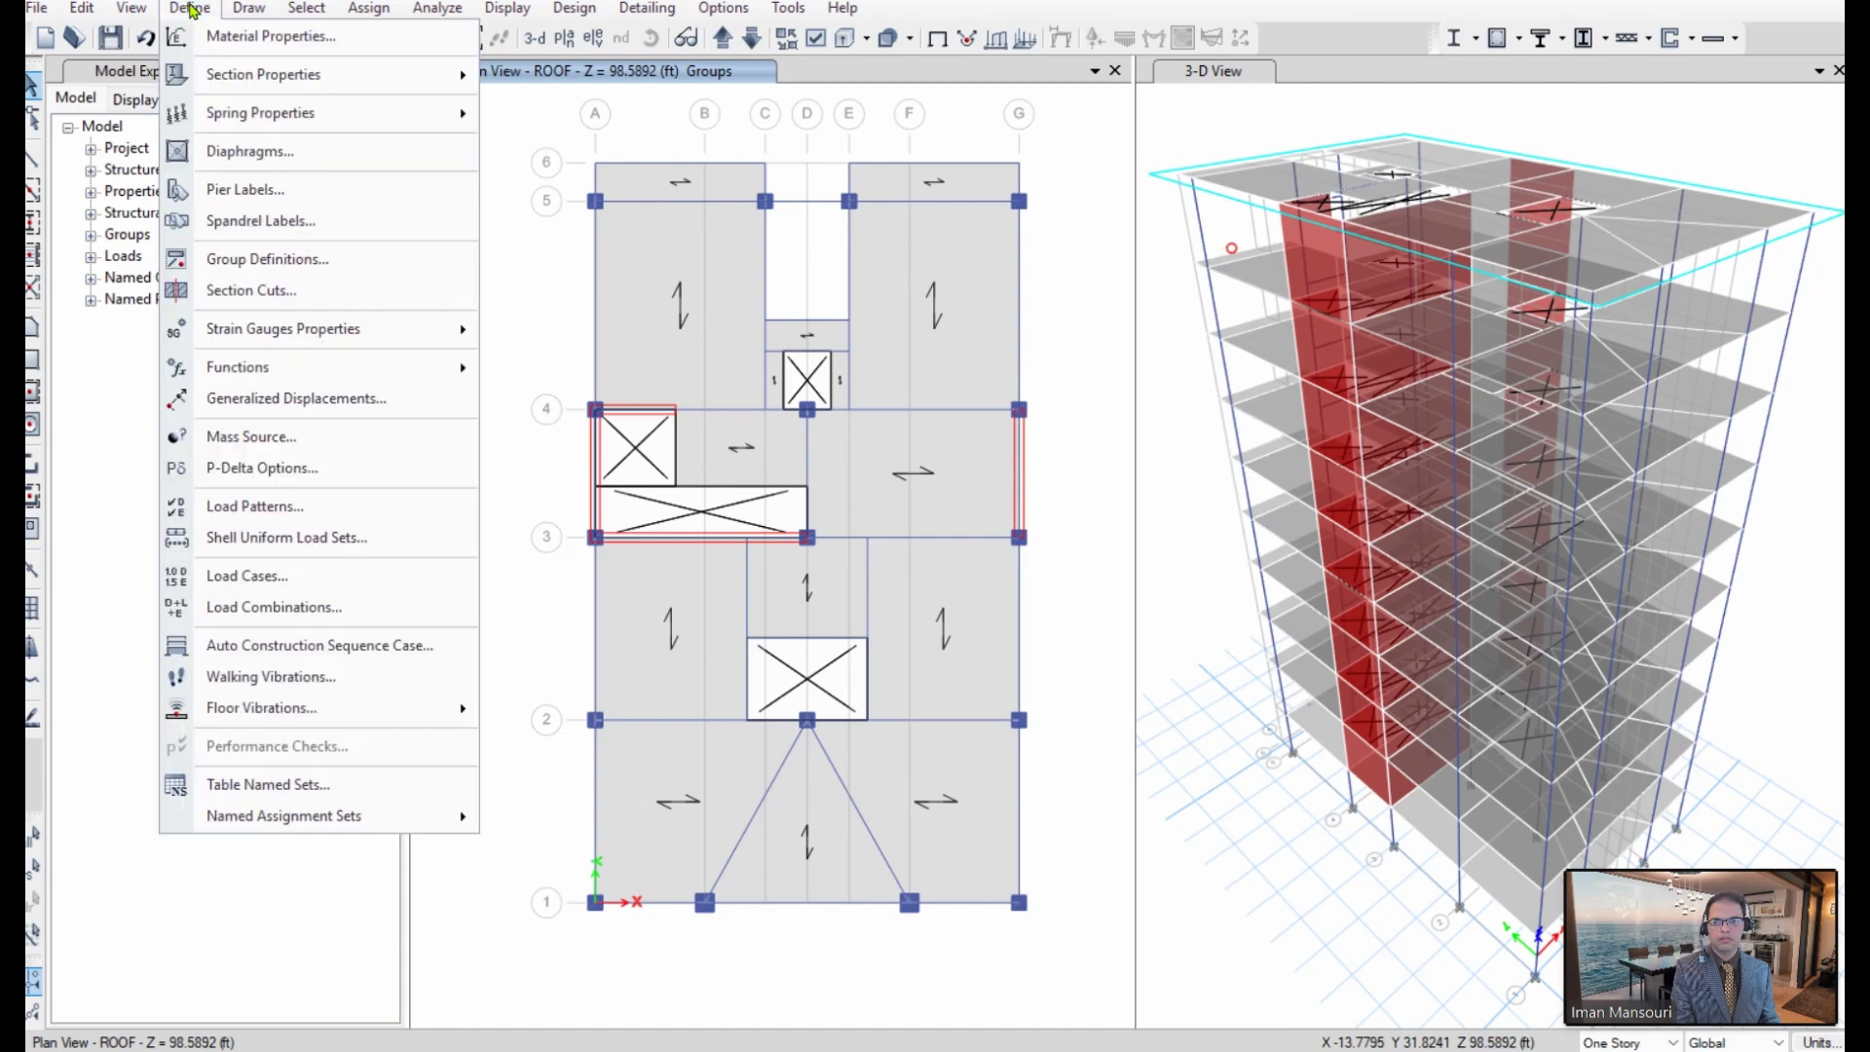
left_click(373, 518)
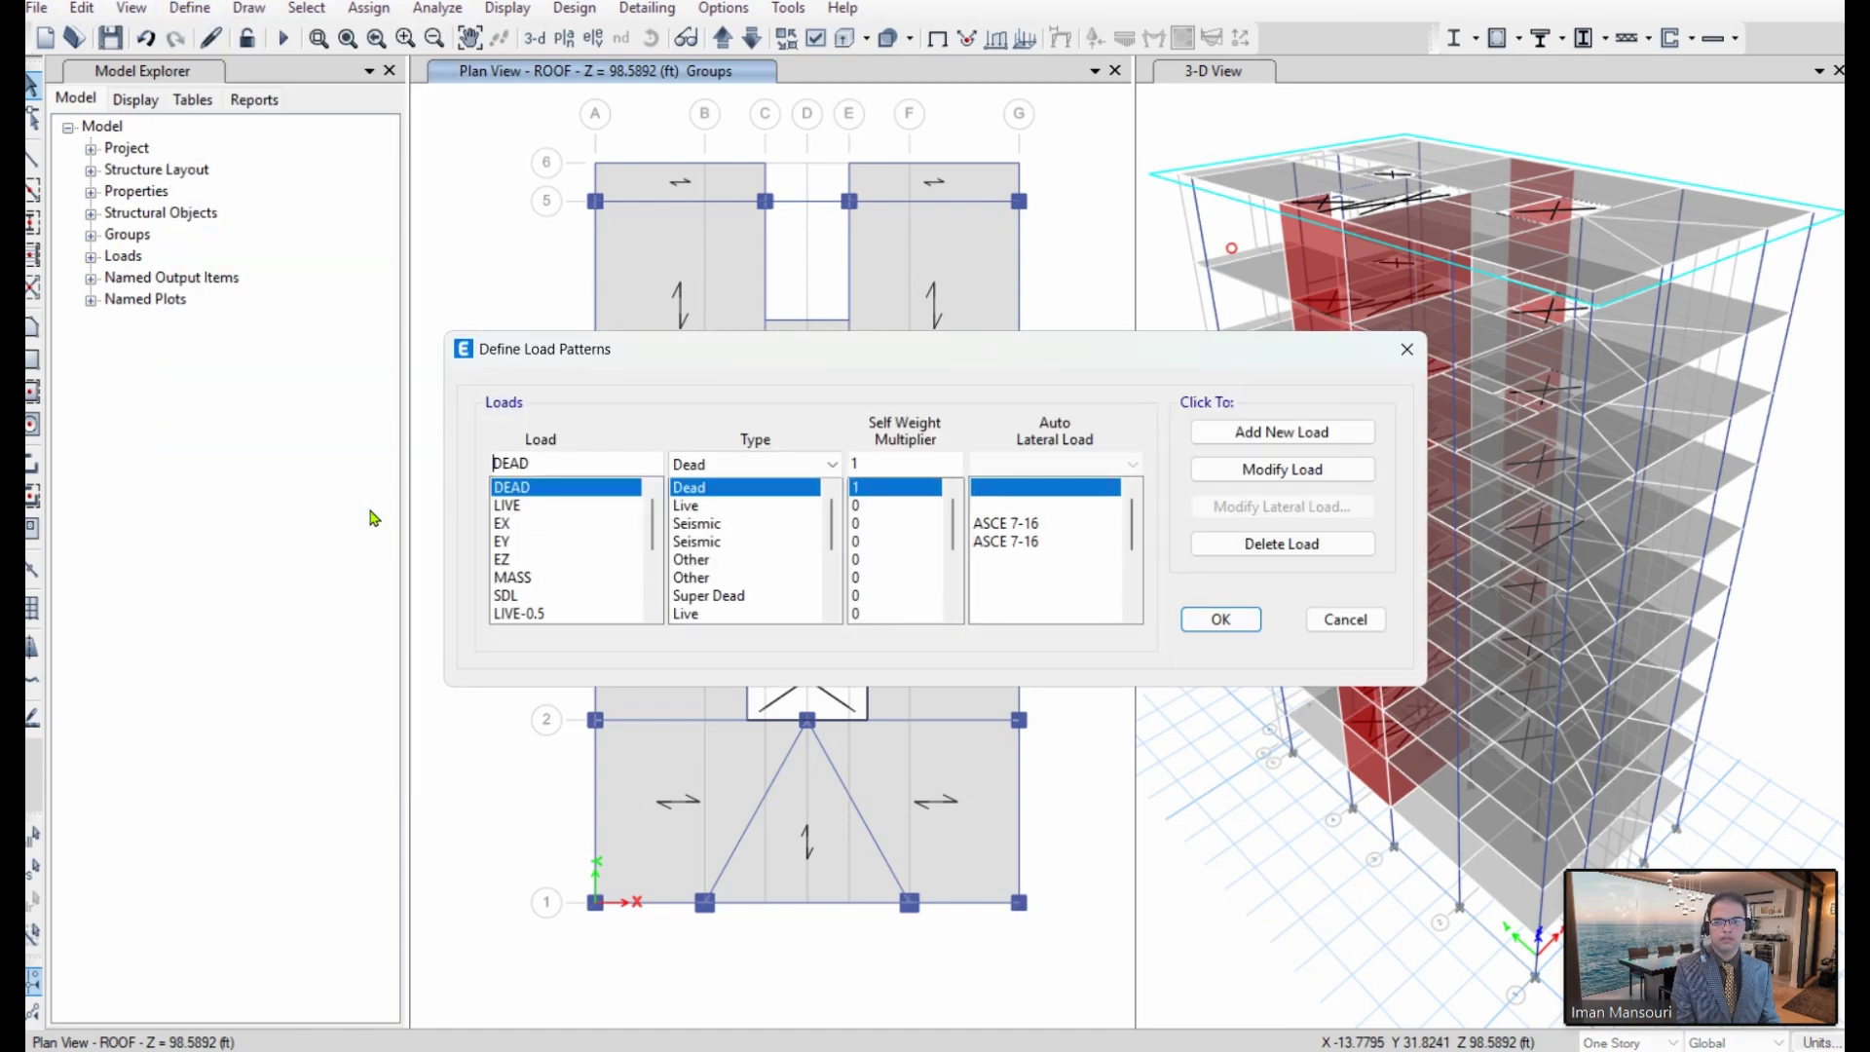
left_click(516, 541)
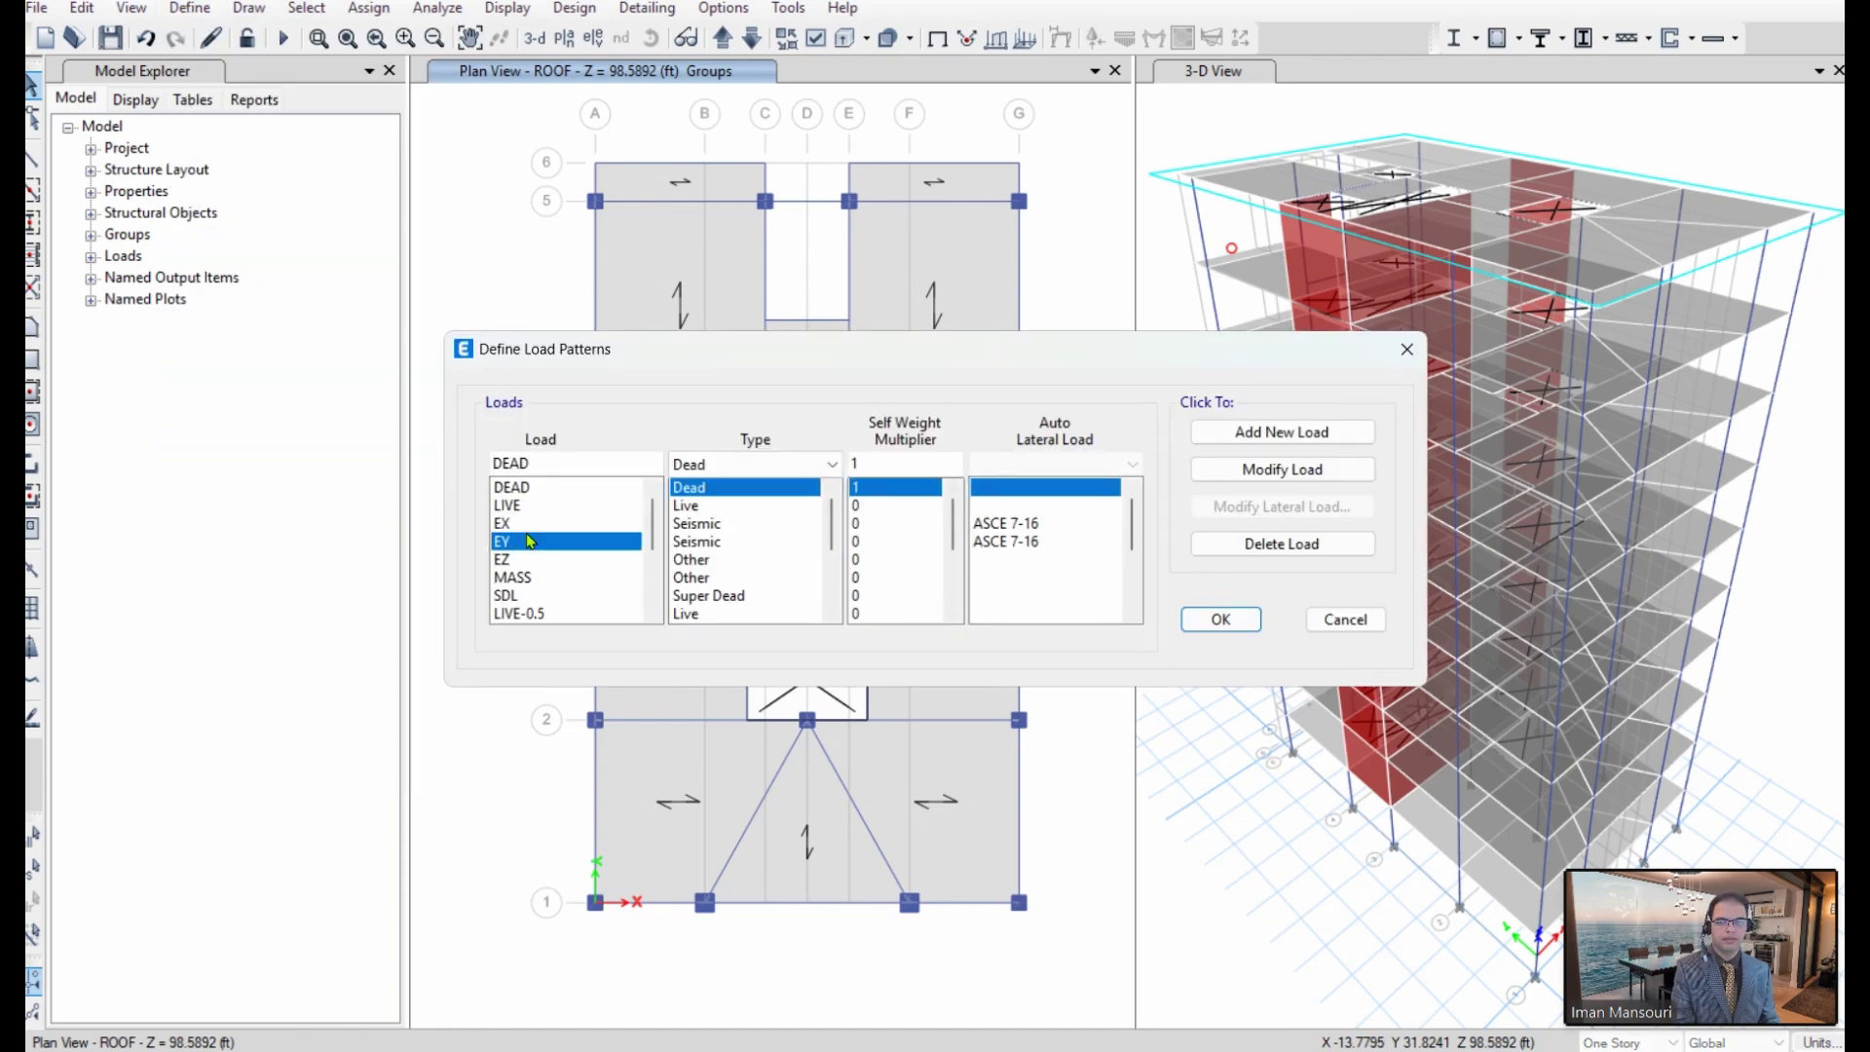
left_click(513, 523)
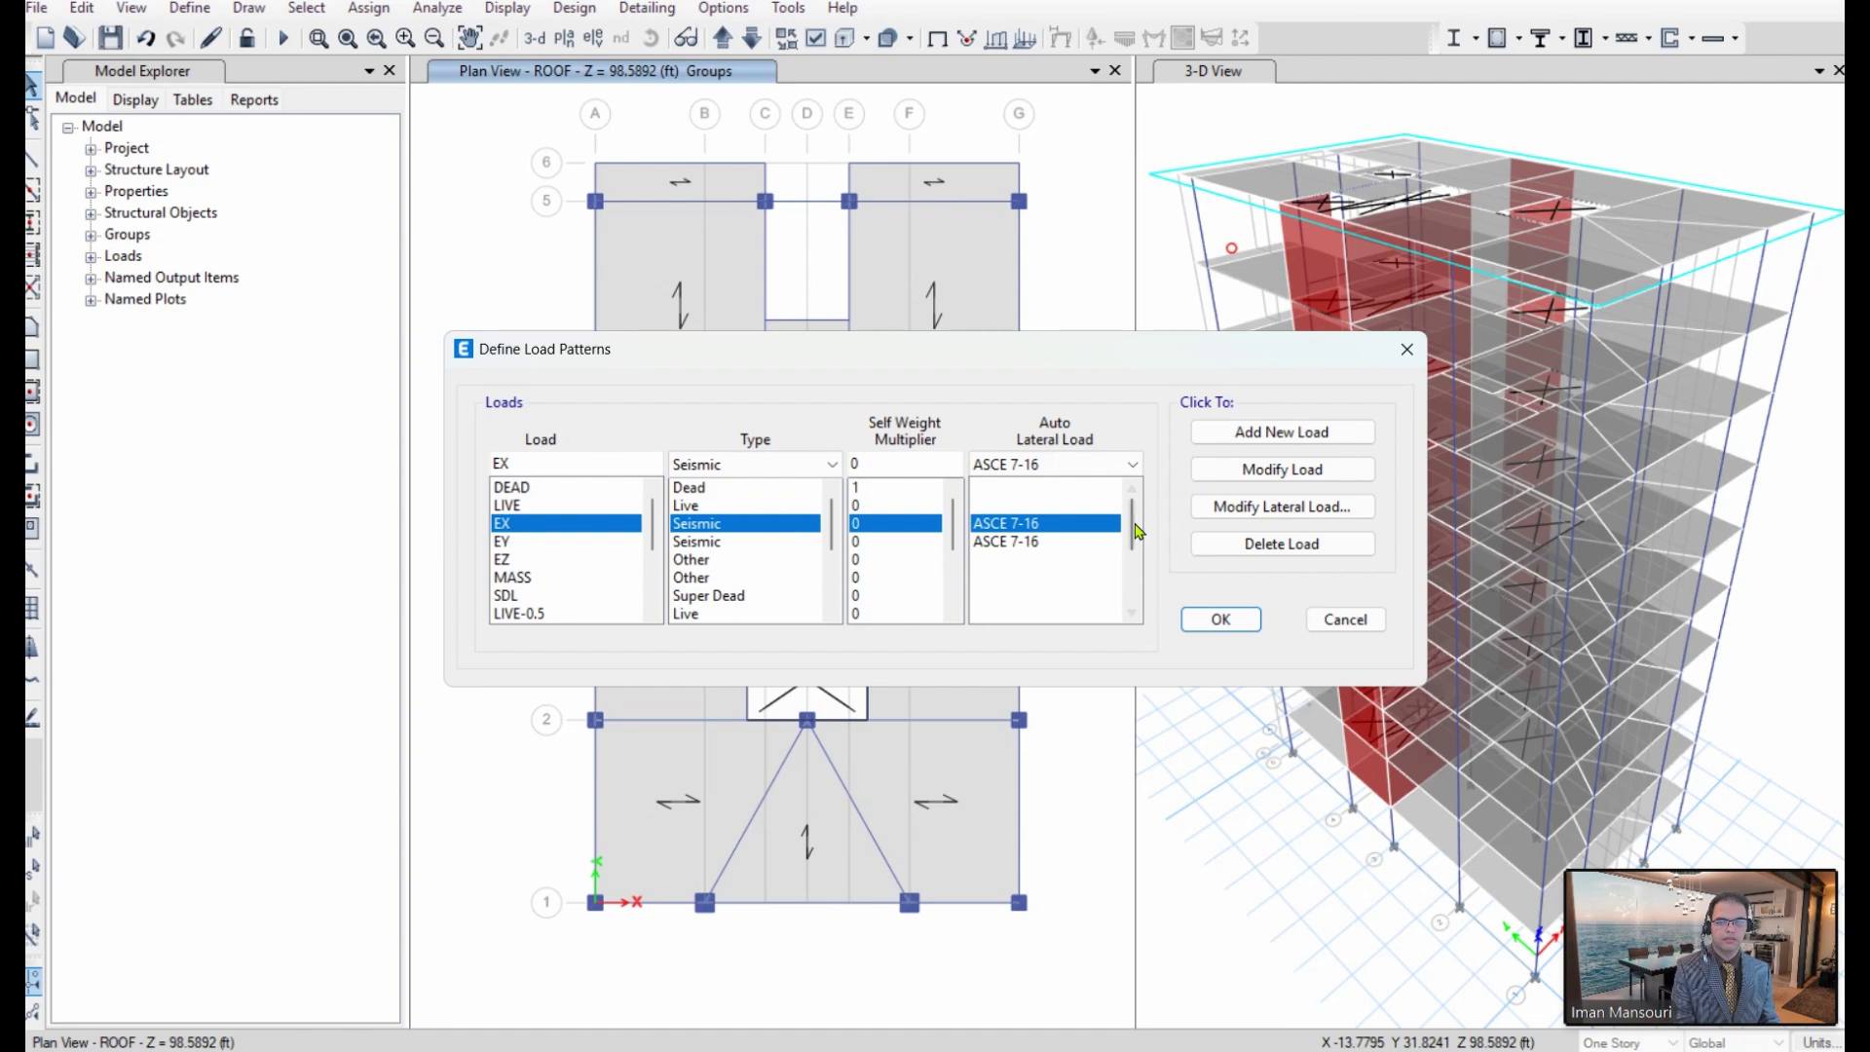
left_click(1242, 508)
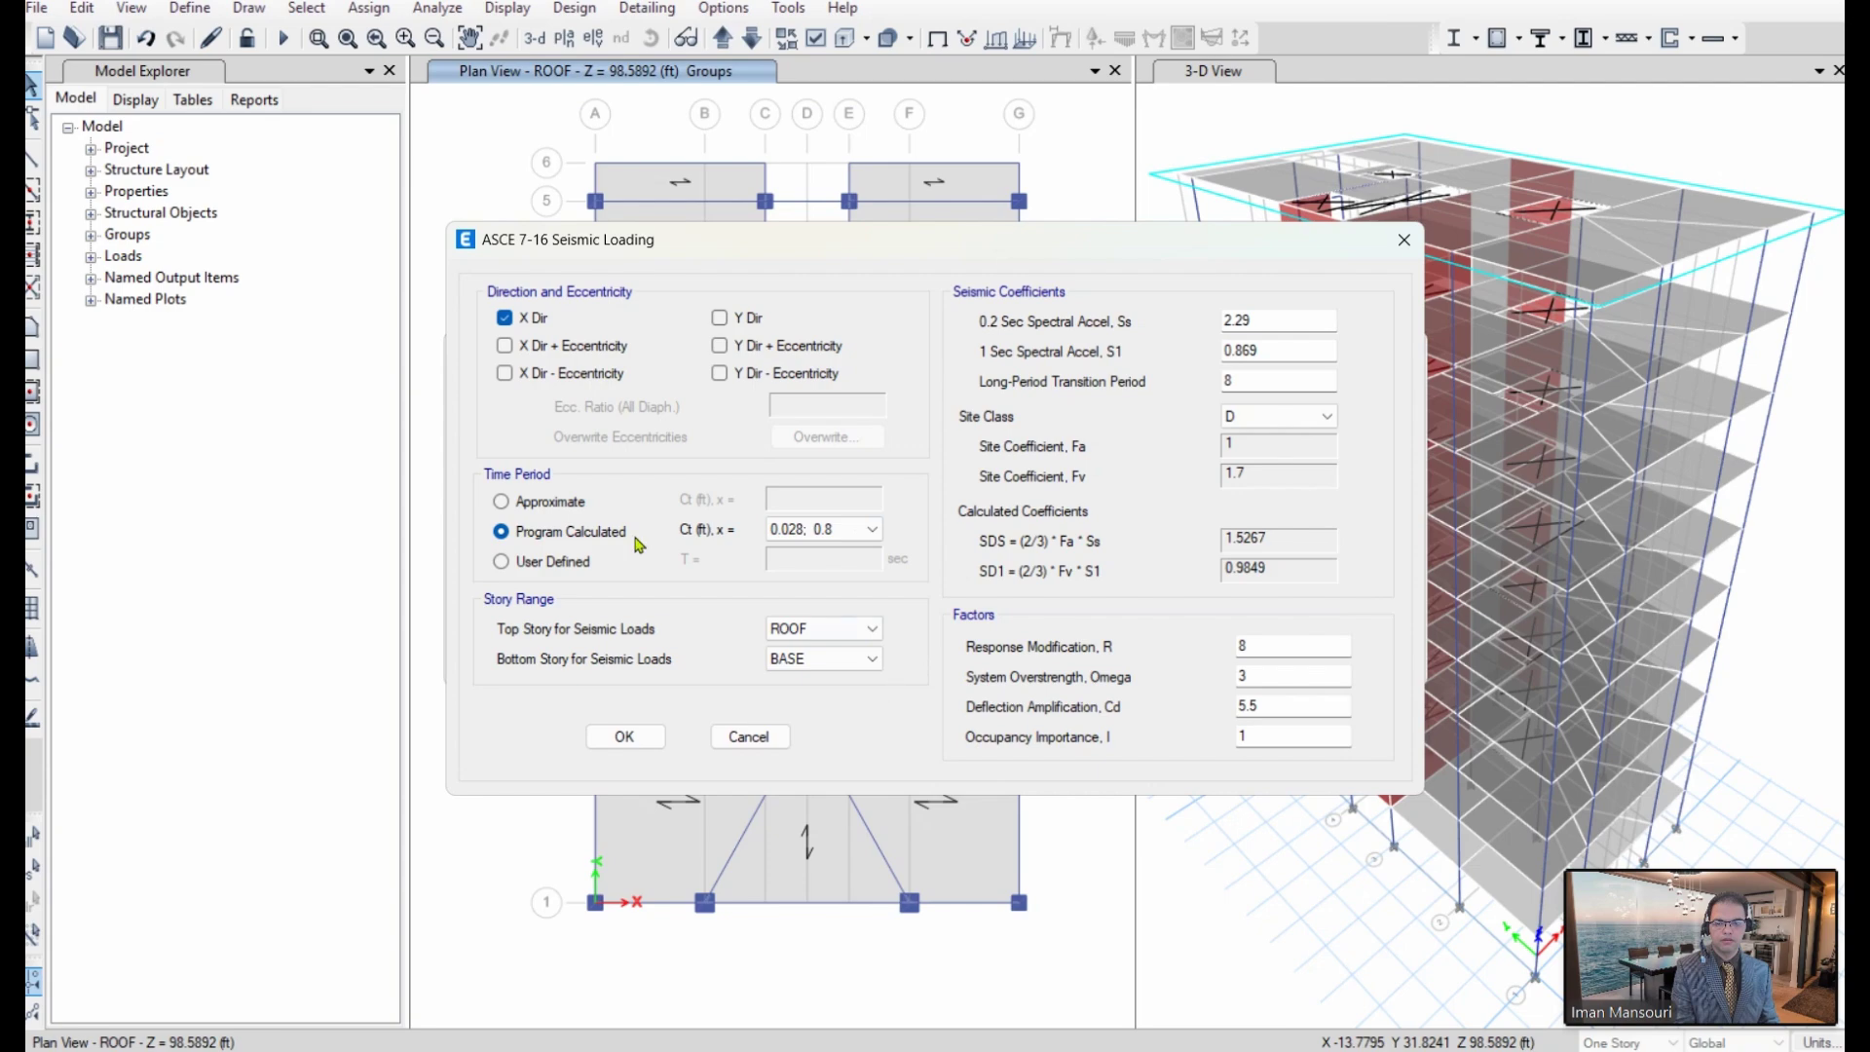
left_click(749, 737)
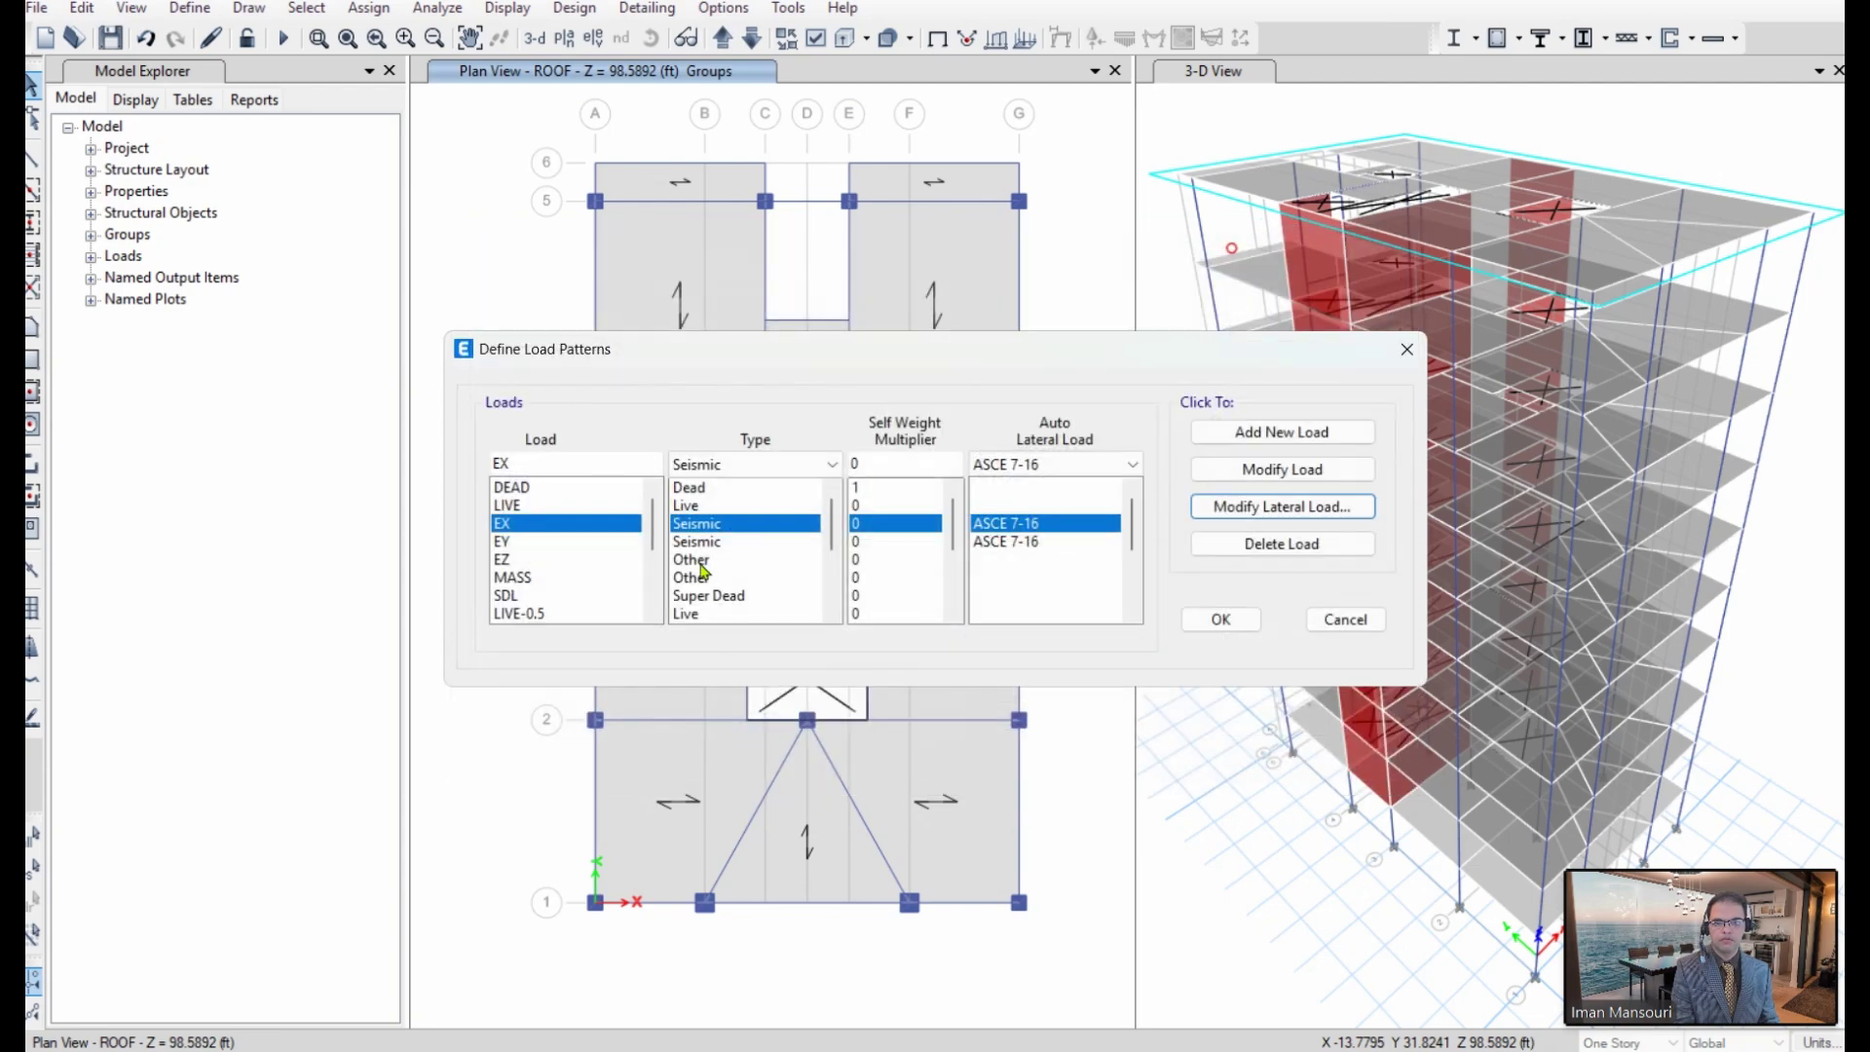
left_click(633, 542)
left_click(1282, 507)
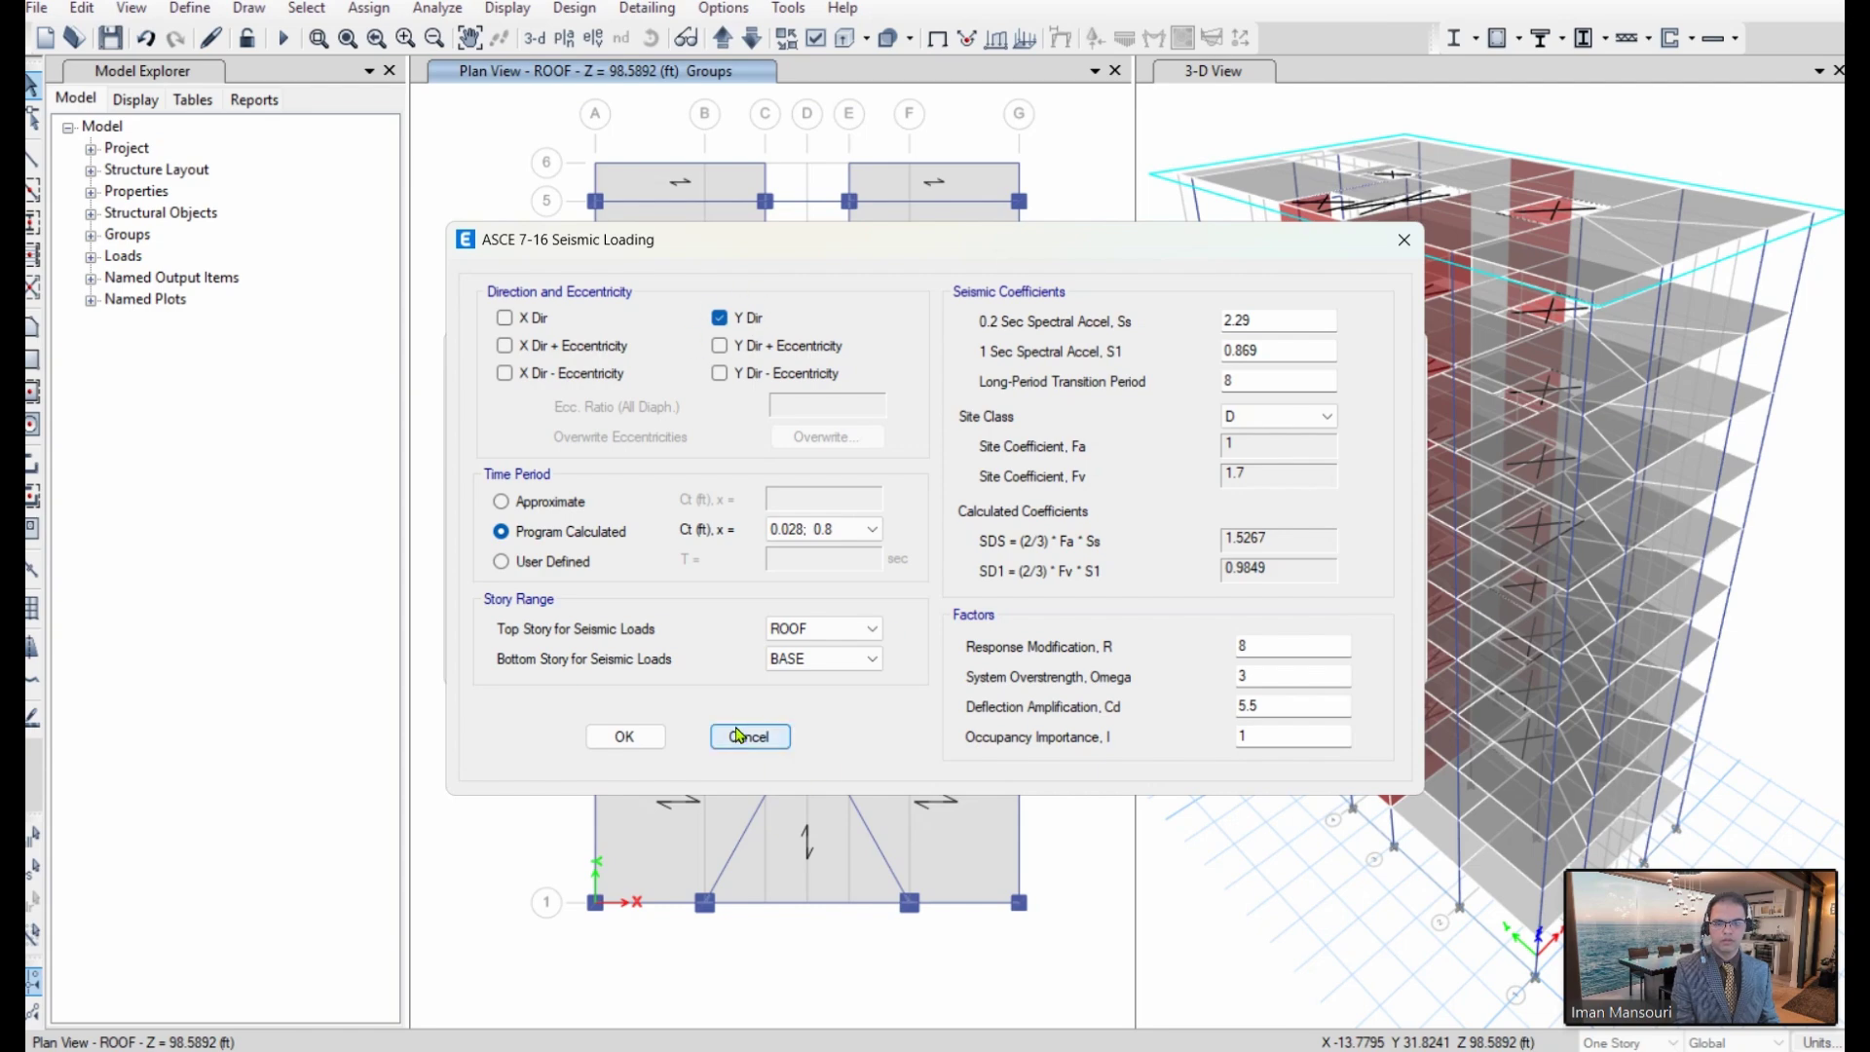
left_click(742, 736)
left_click(1341, 631)
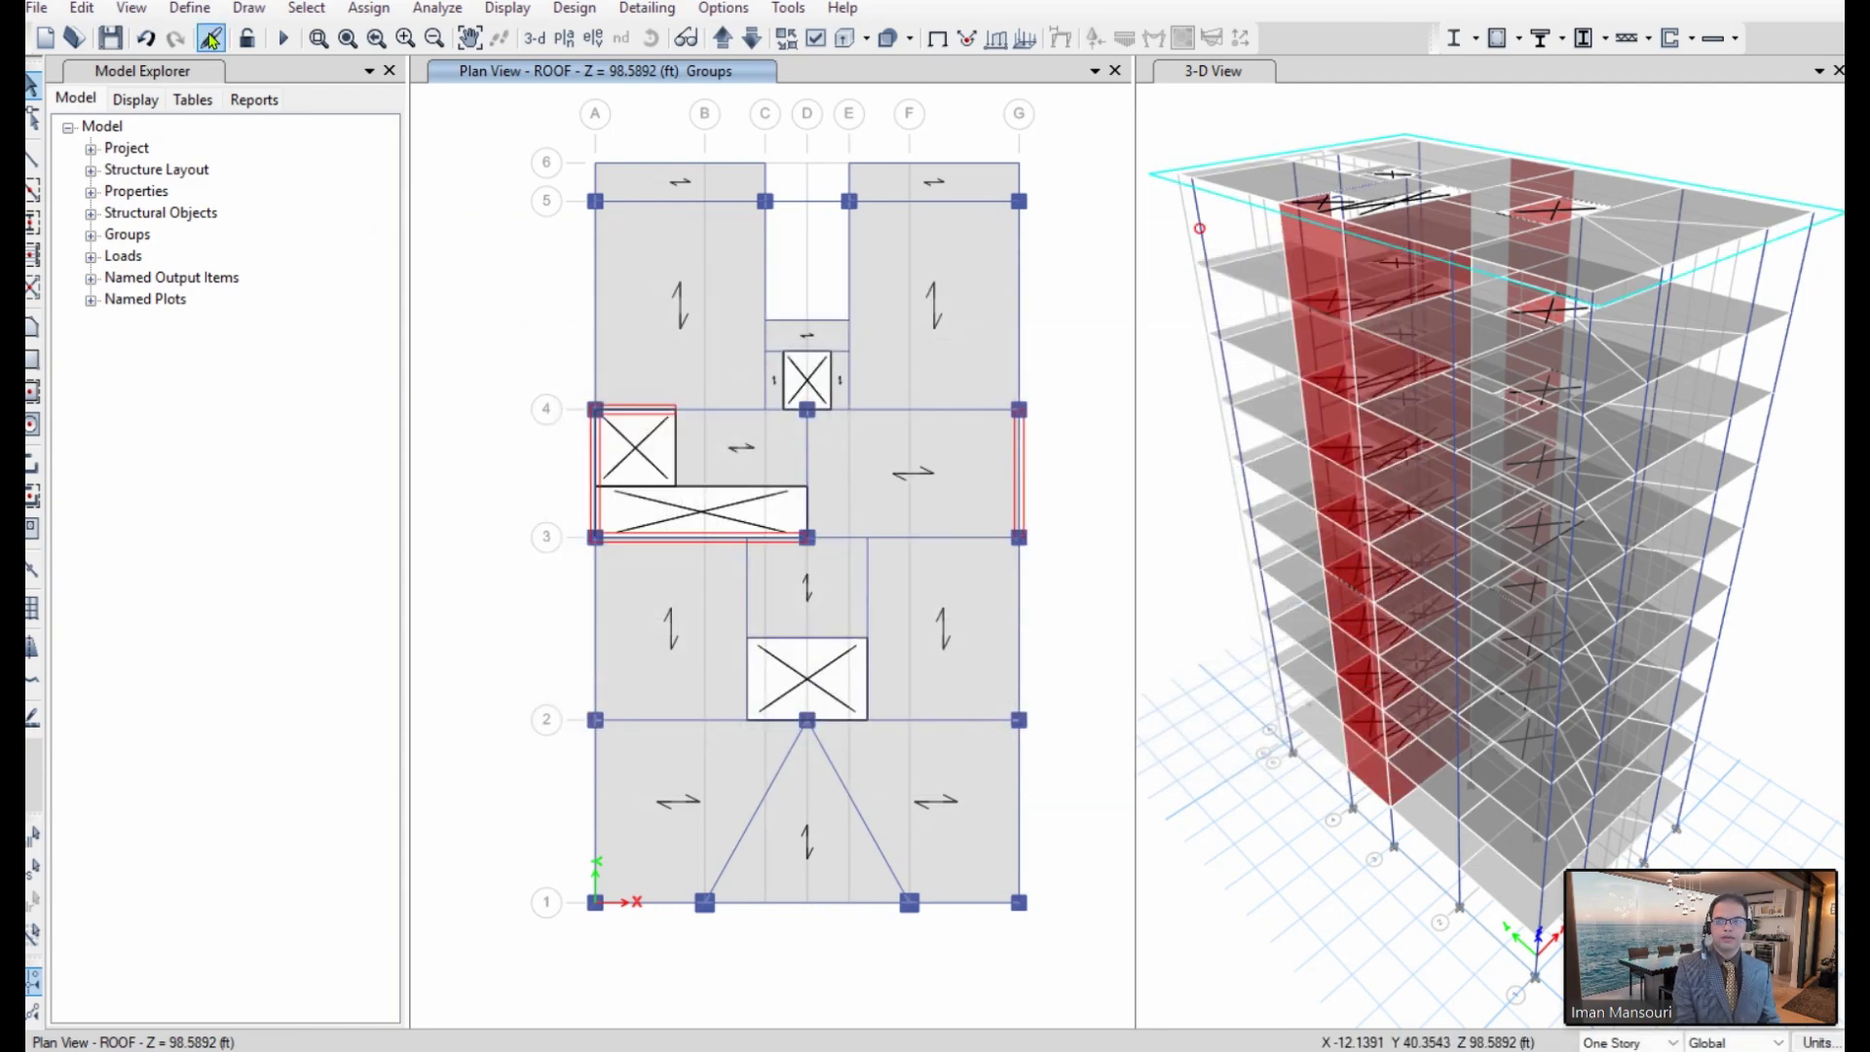
Step: Add a new load case named Frames-ONLY and set its type to Nonlinear Staged Construction
left_click(190, 7)
left_click(409, 583)
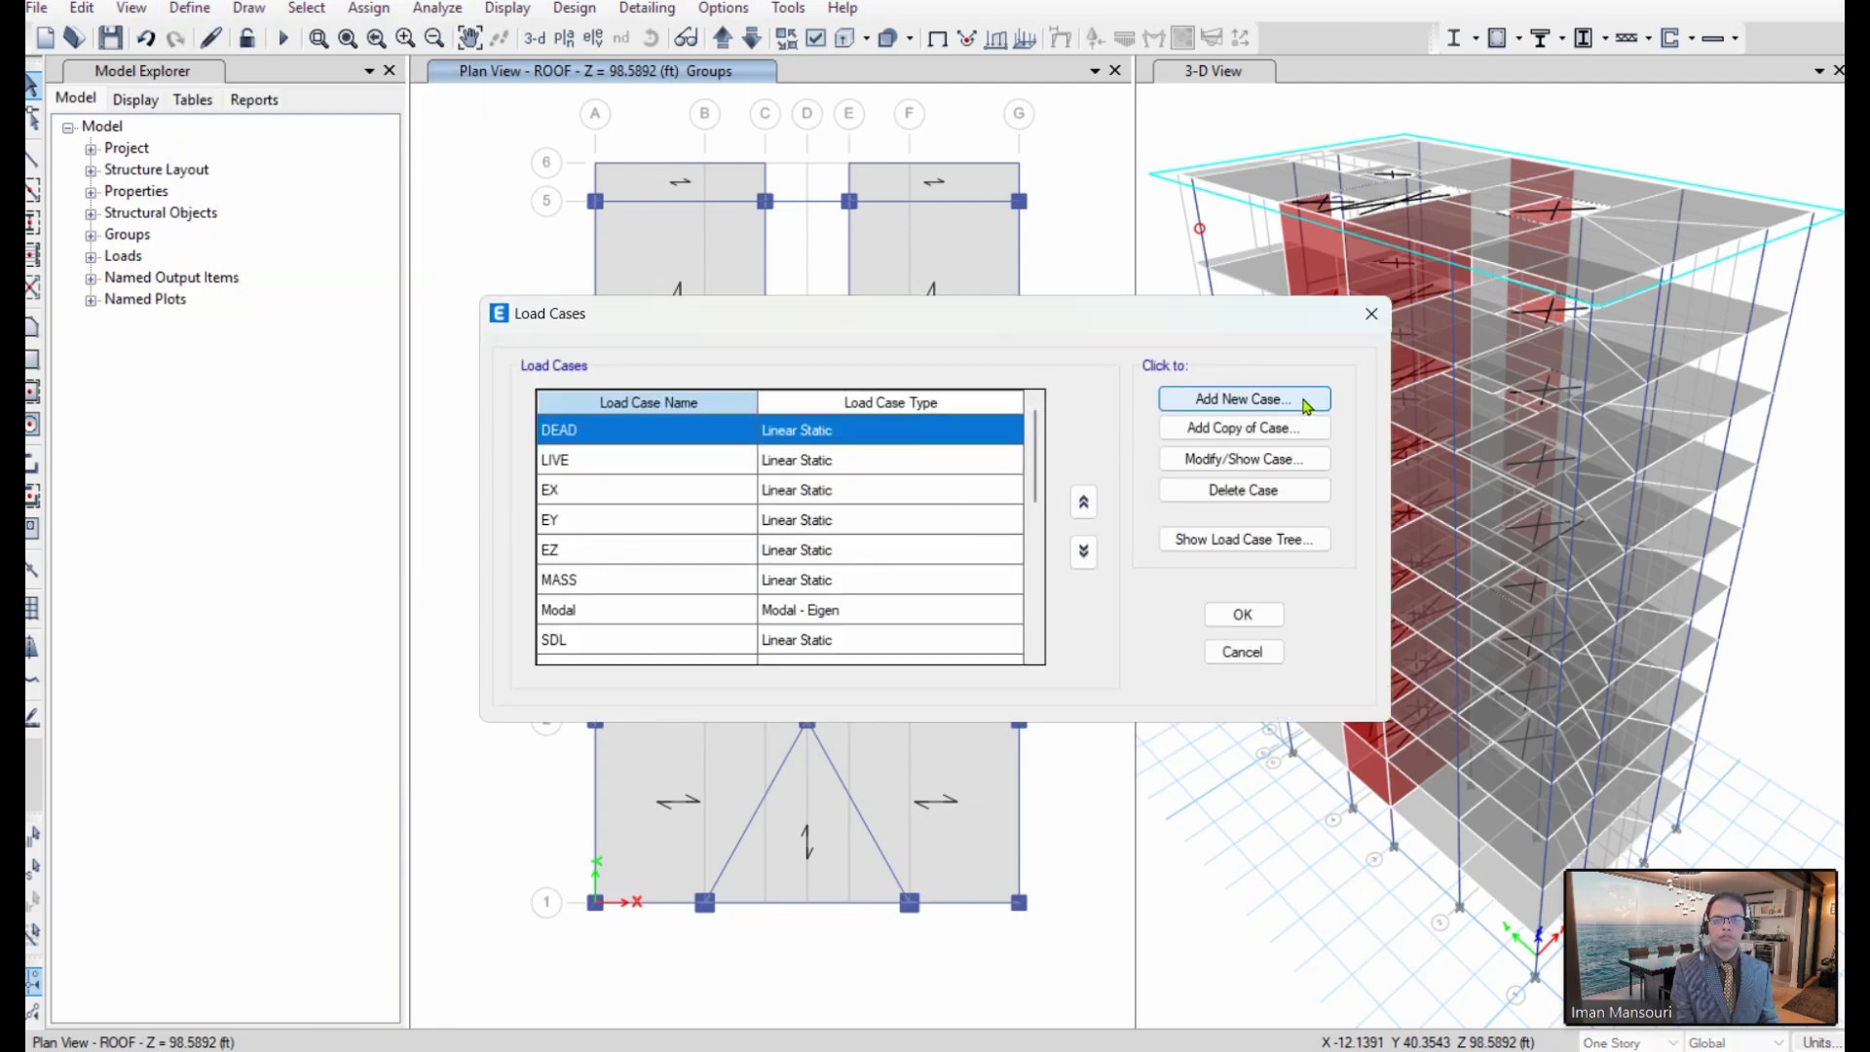
left_click(1245, 400)
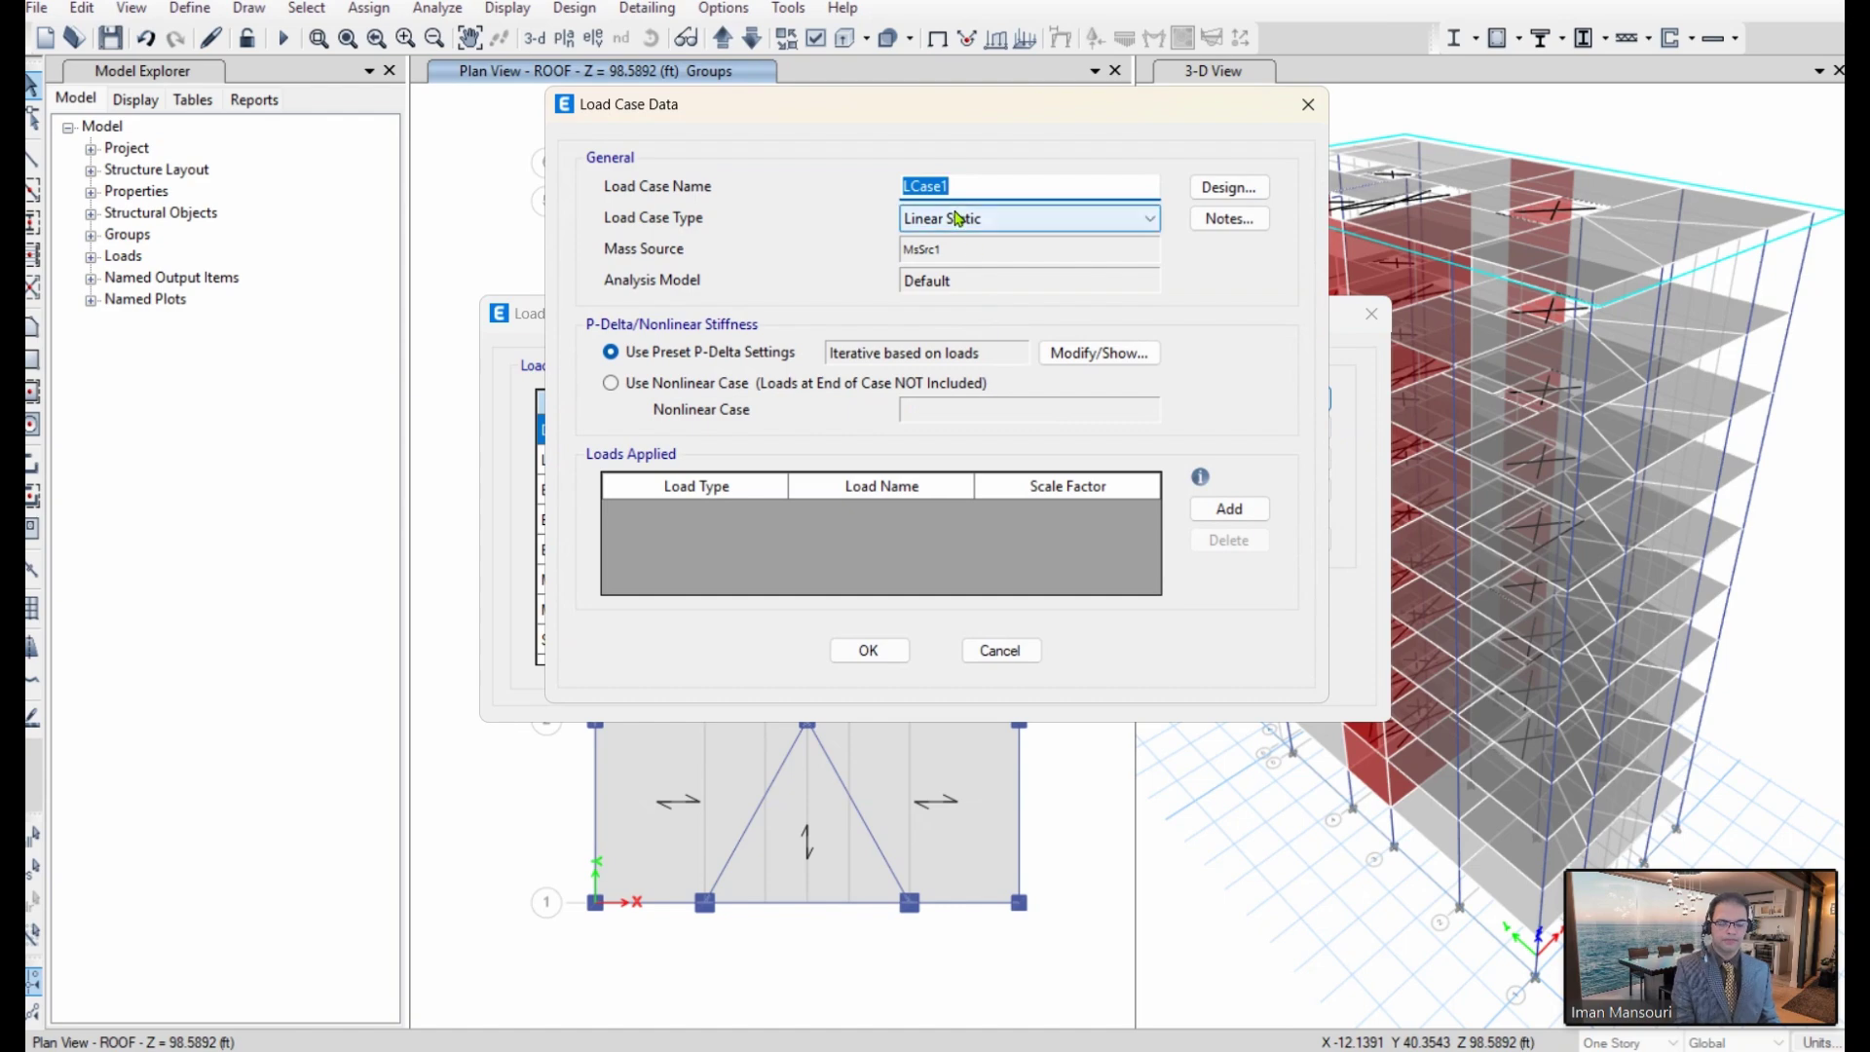
left_click_drag(972, 187, 827, 192)
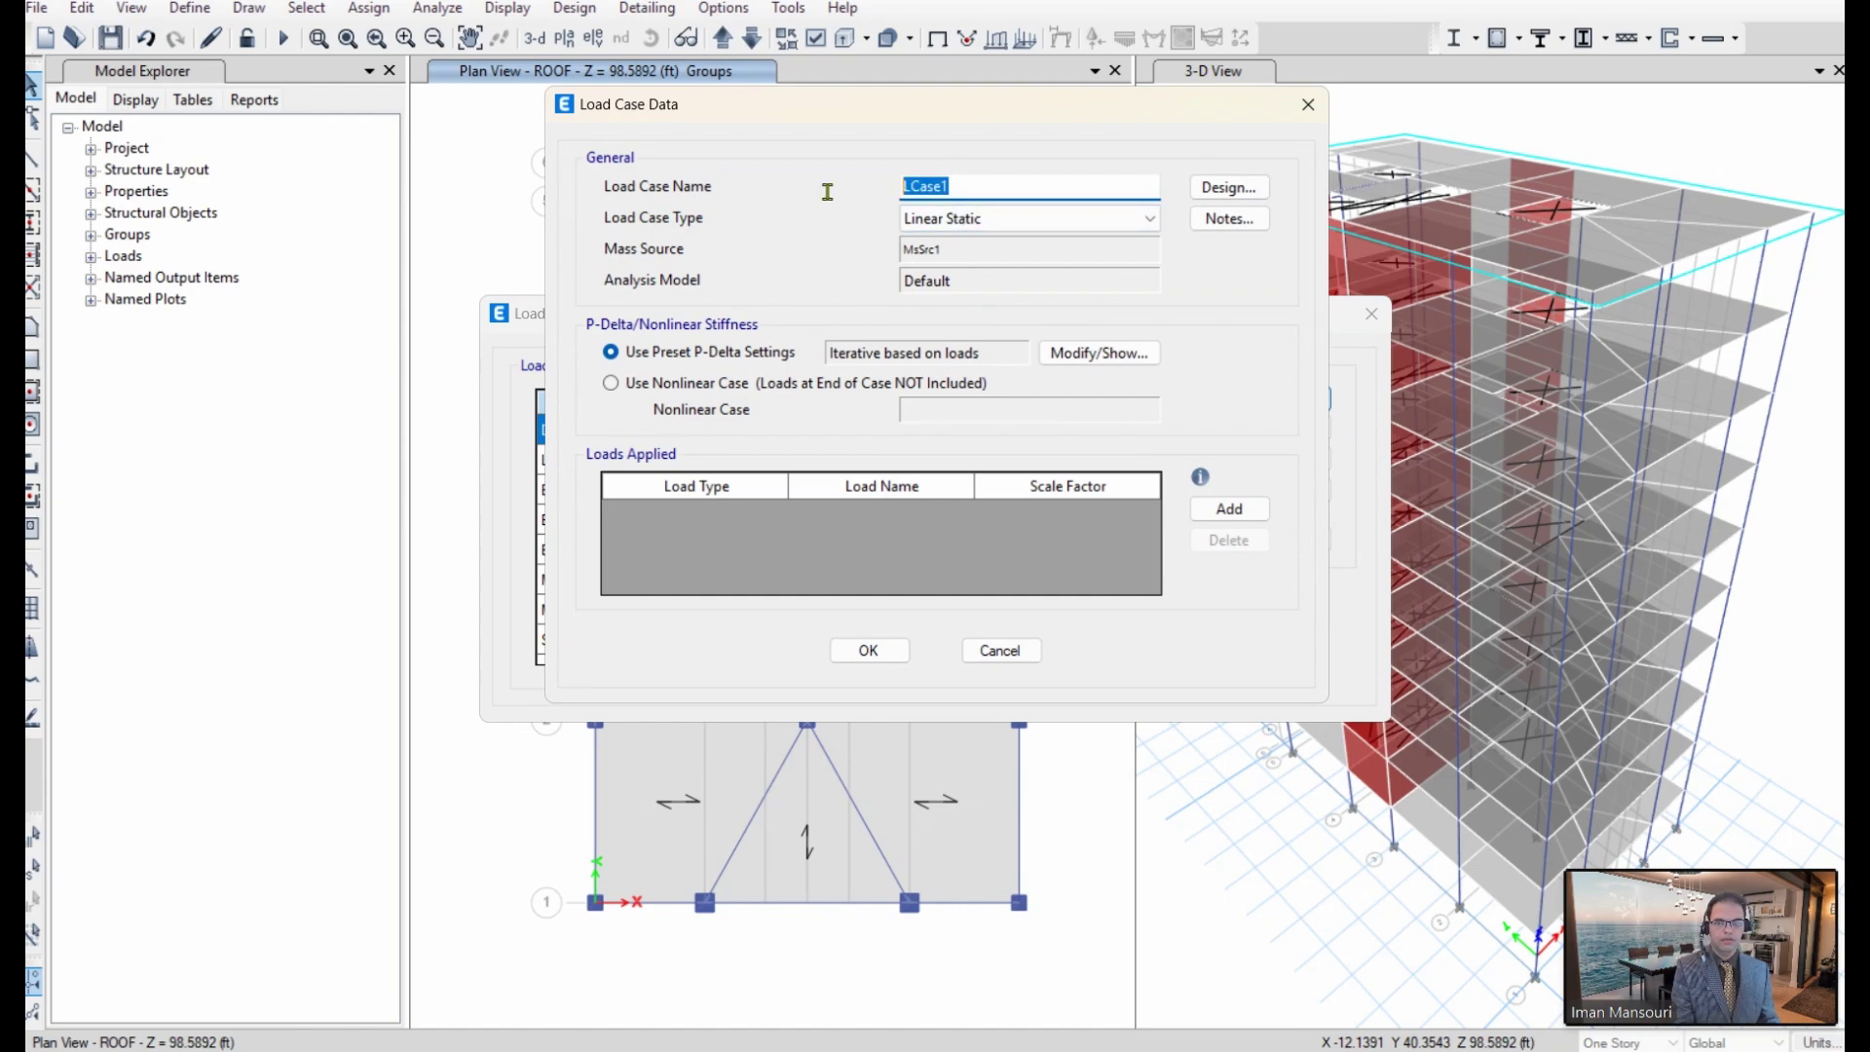
type("Frame")
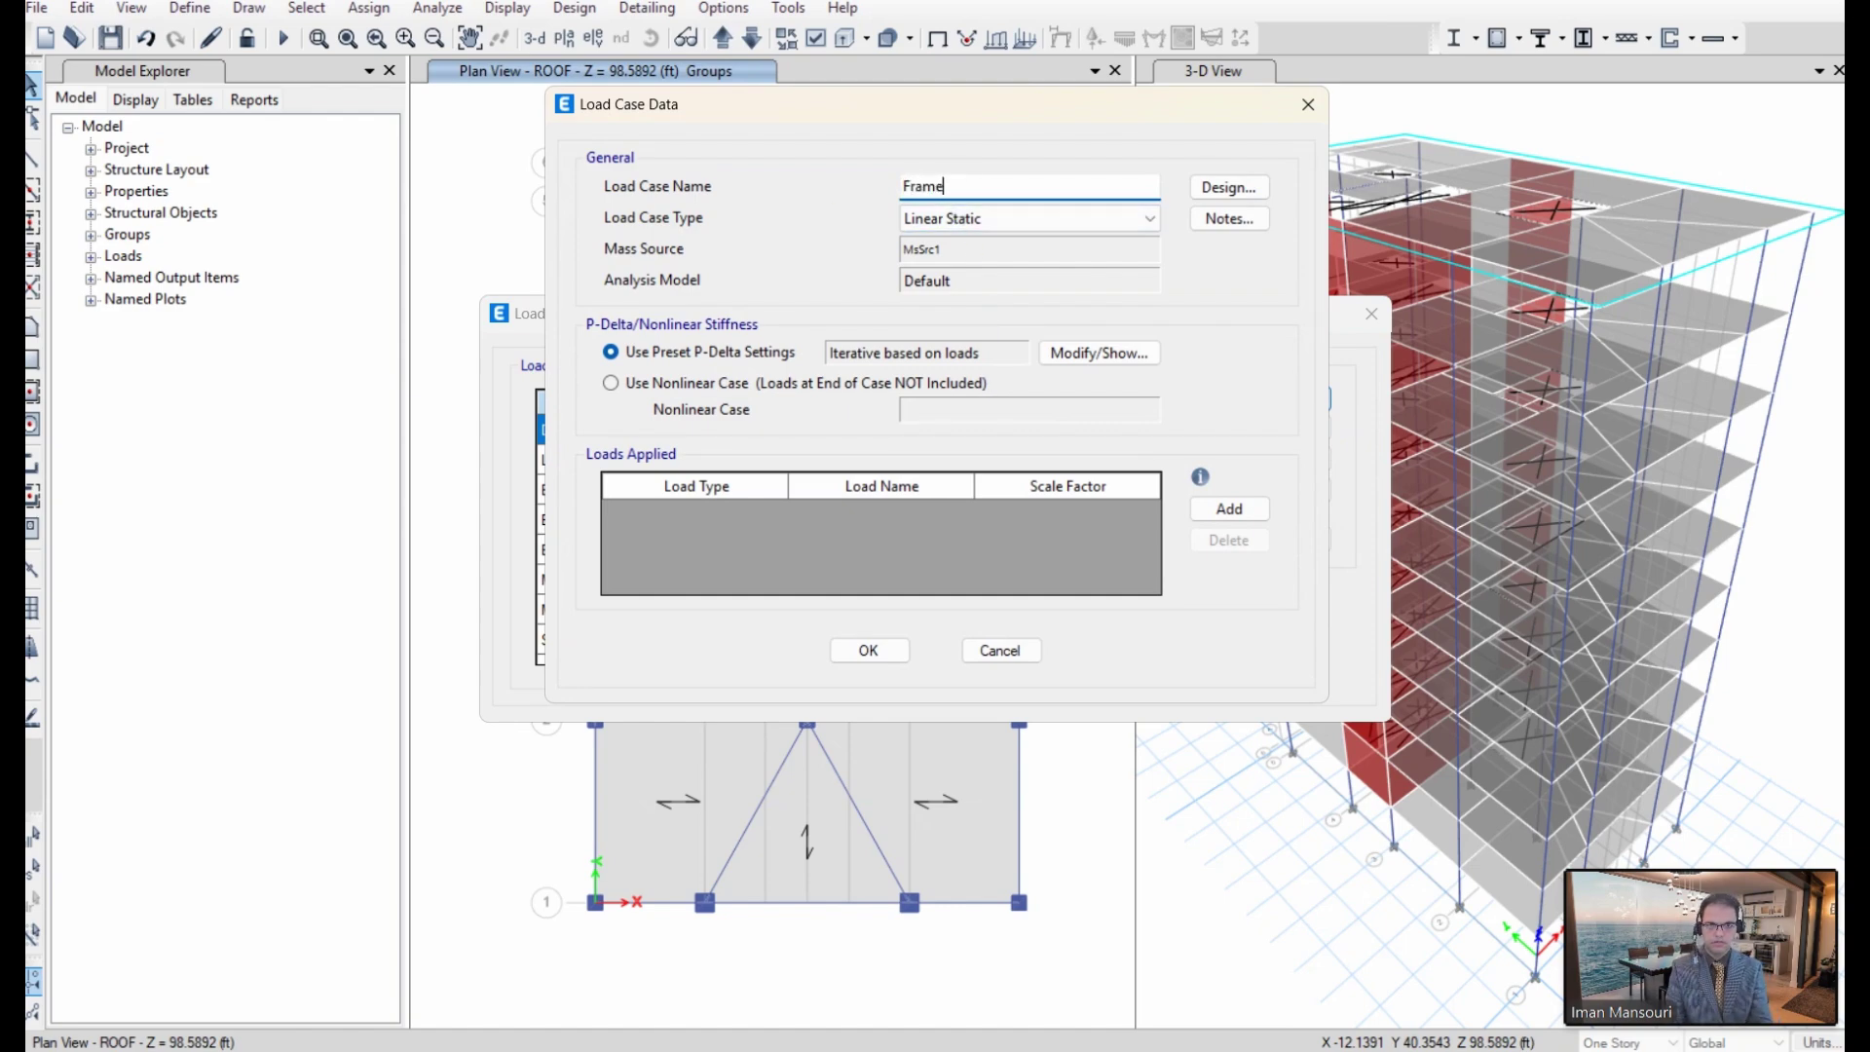
type("s-ONLY")
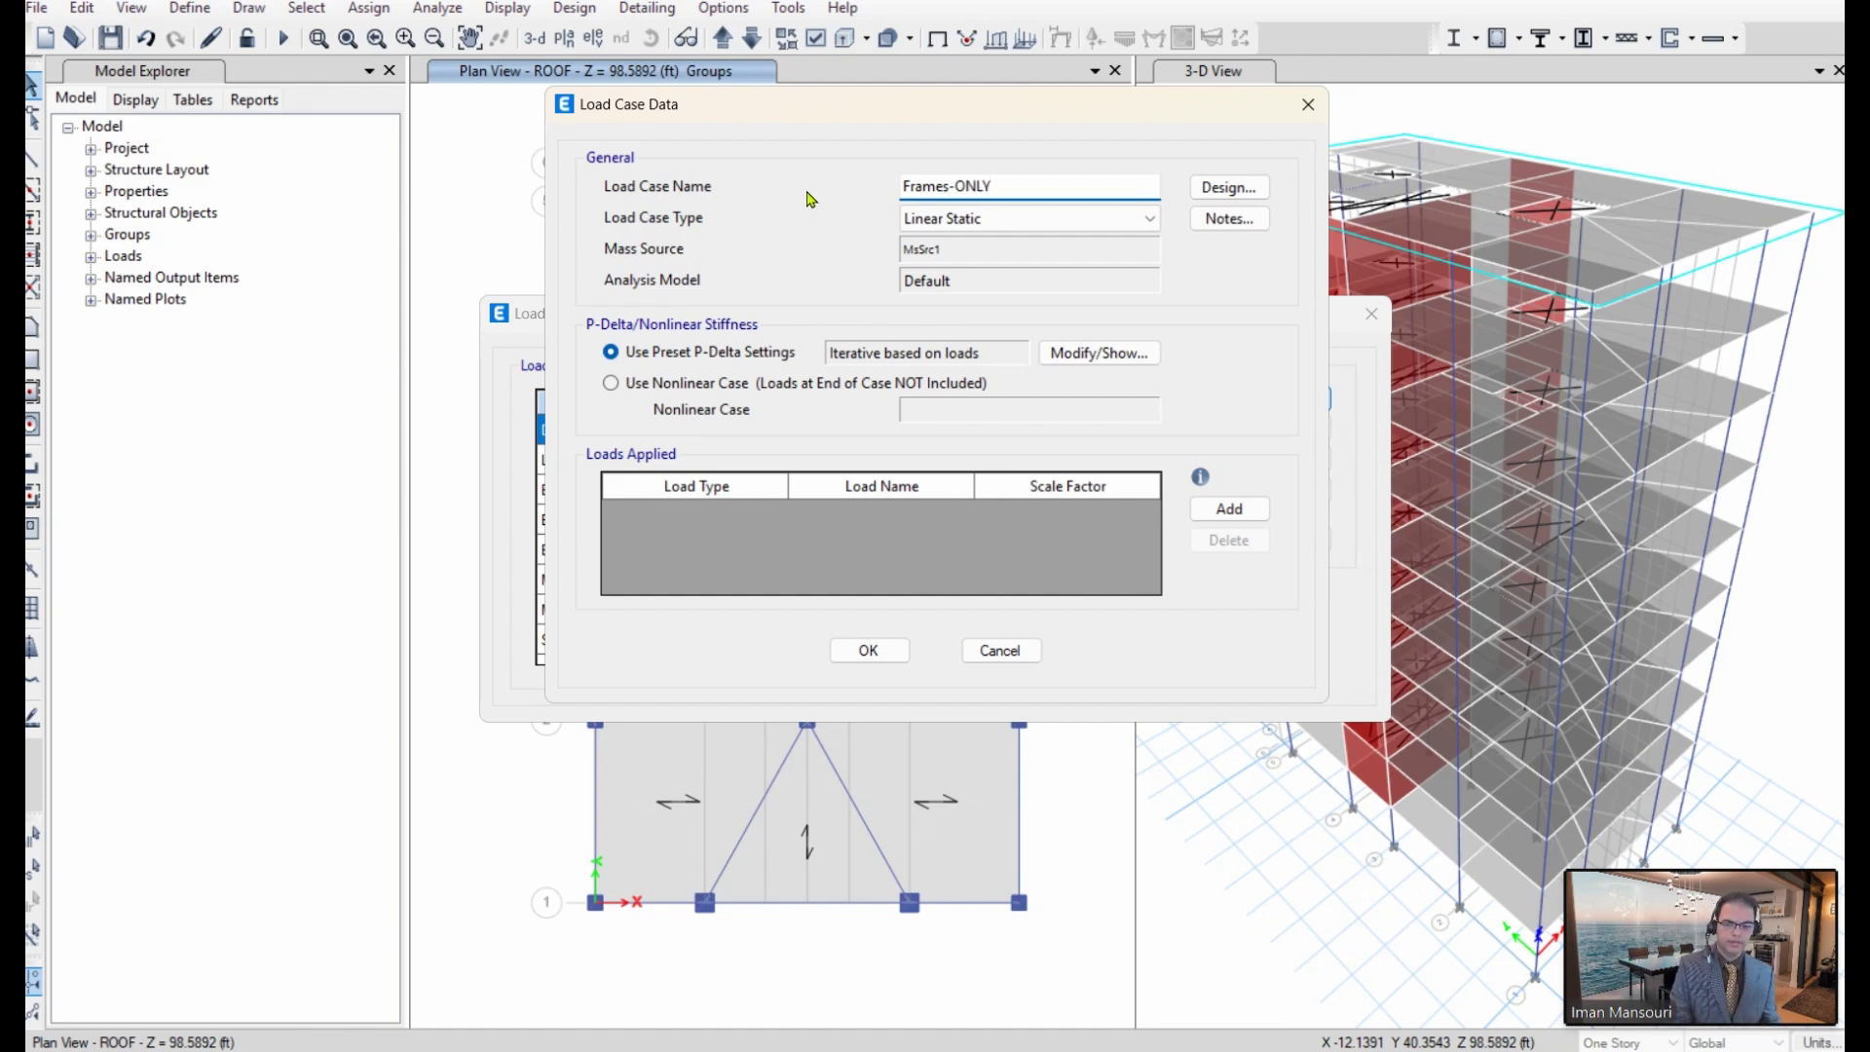
left_click(1008, 236)
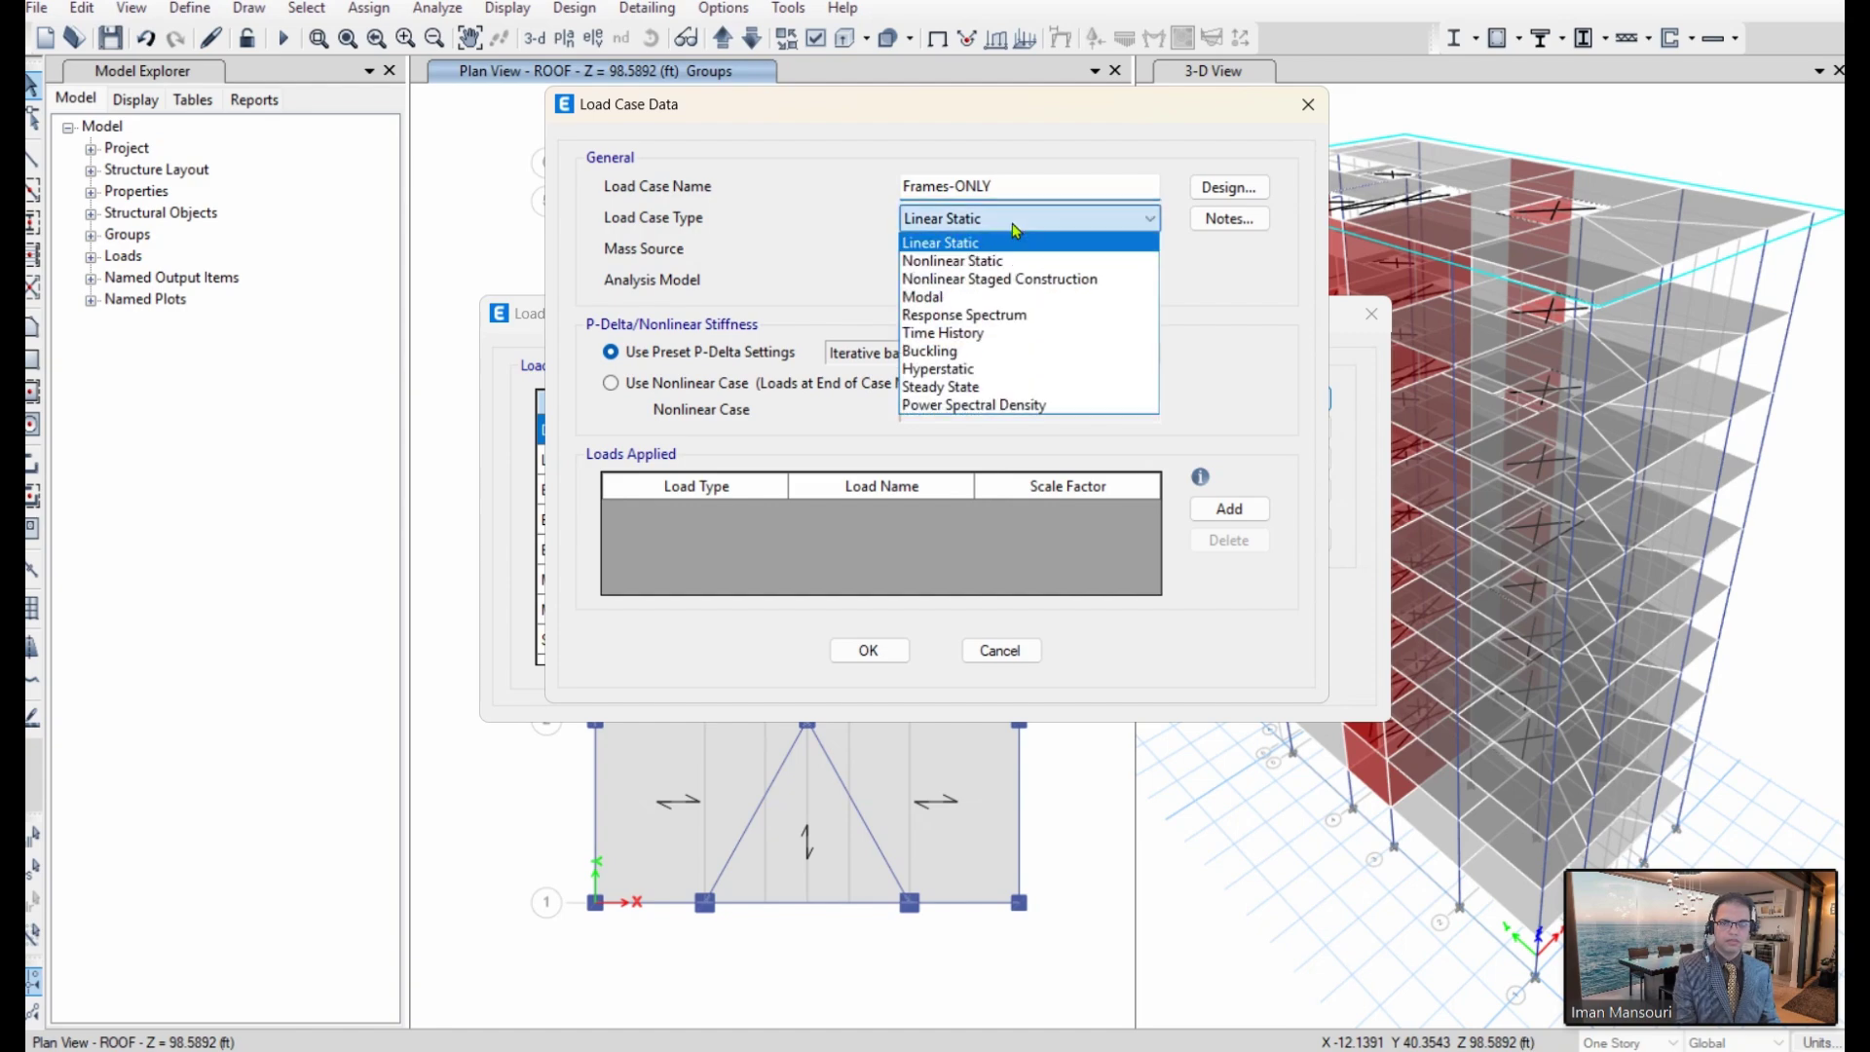
left_click(1084, 282)
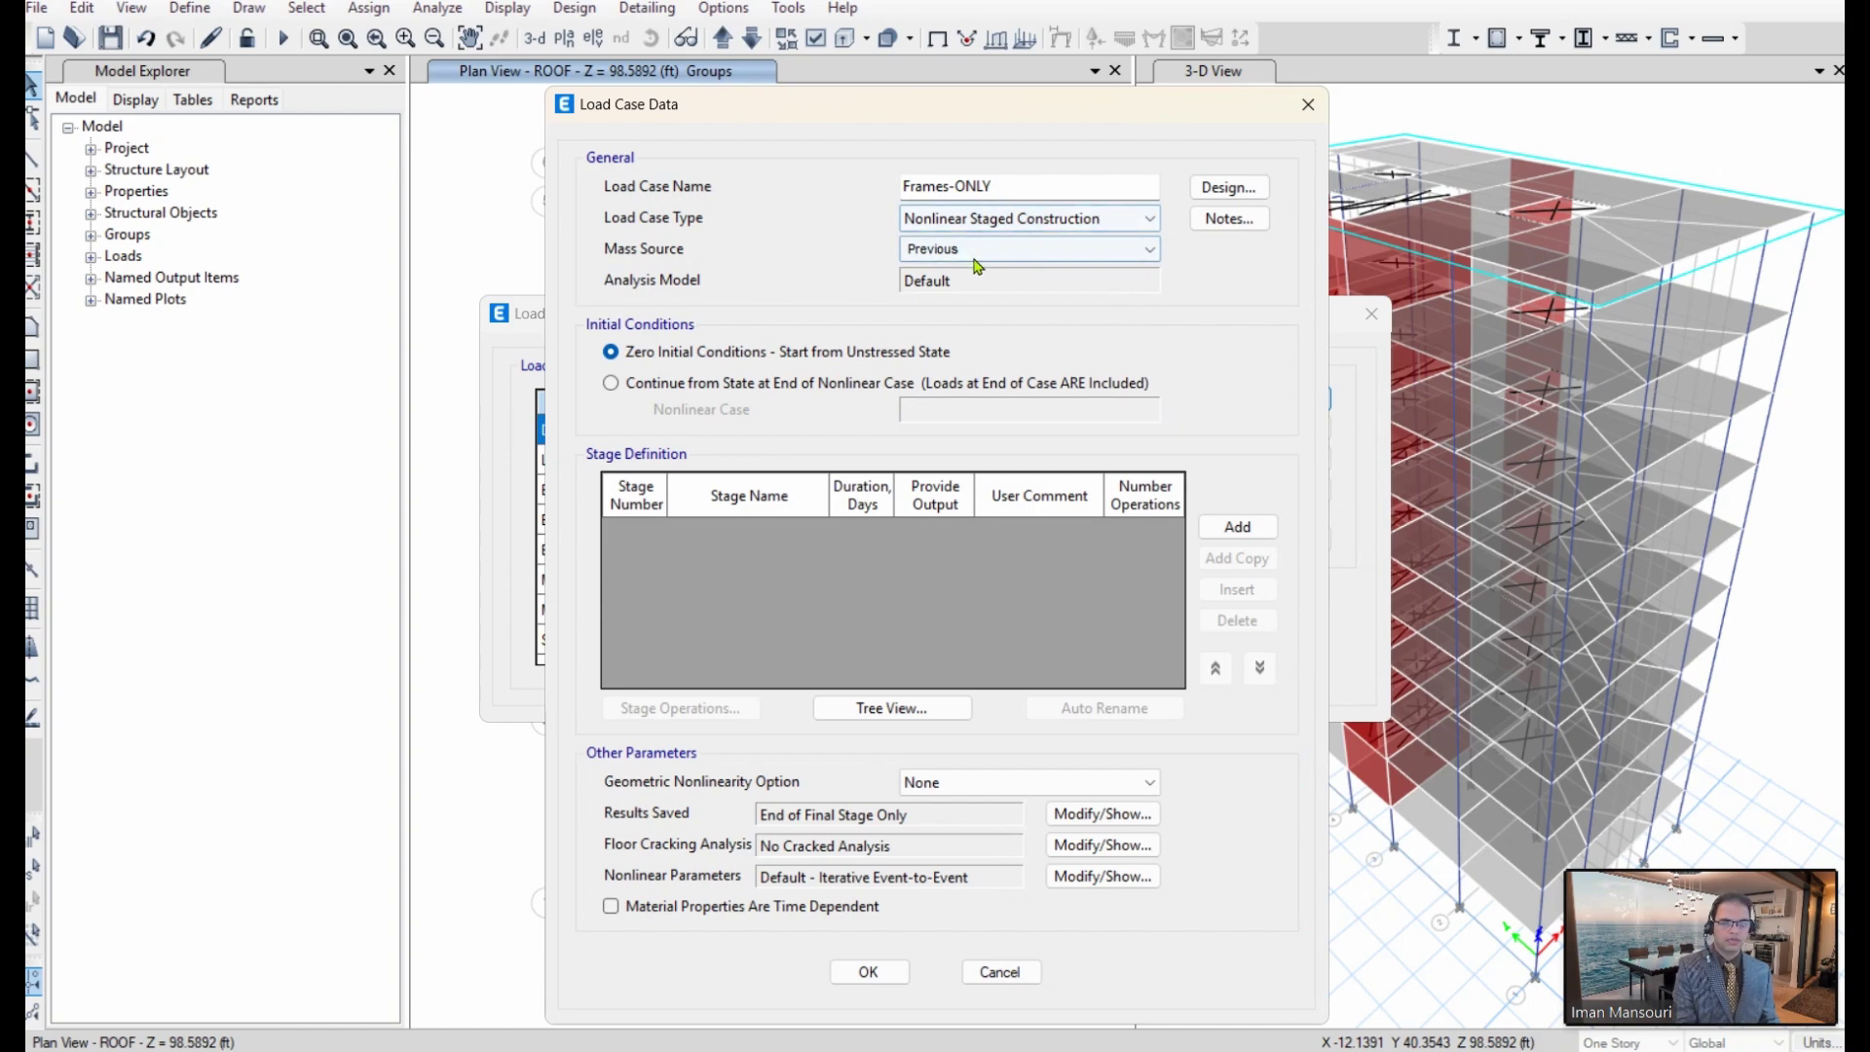
Step: Add two stages to the Frames-ONLY load case and insert two Add Structure operations for the ALL group in the second stage
left_click(1232, 536)
left_click(1247, 532)
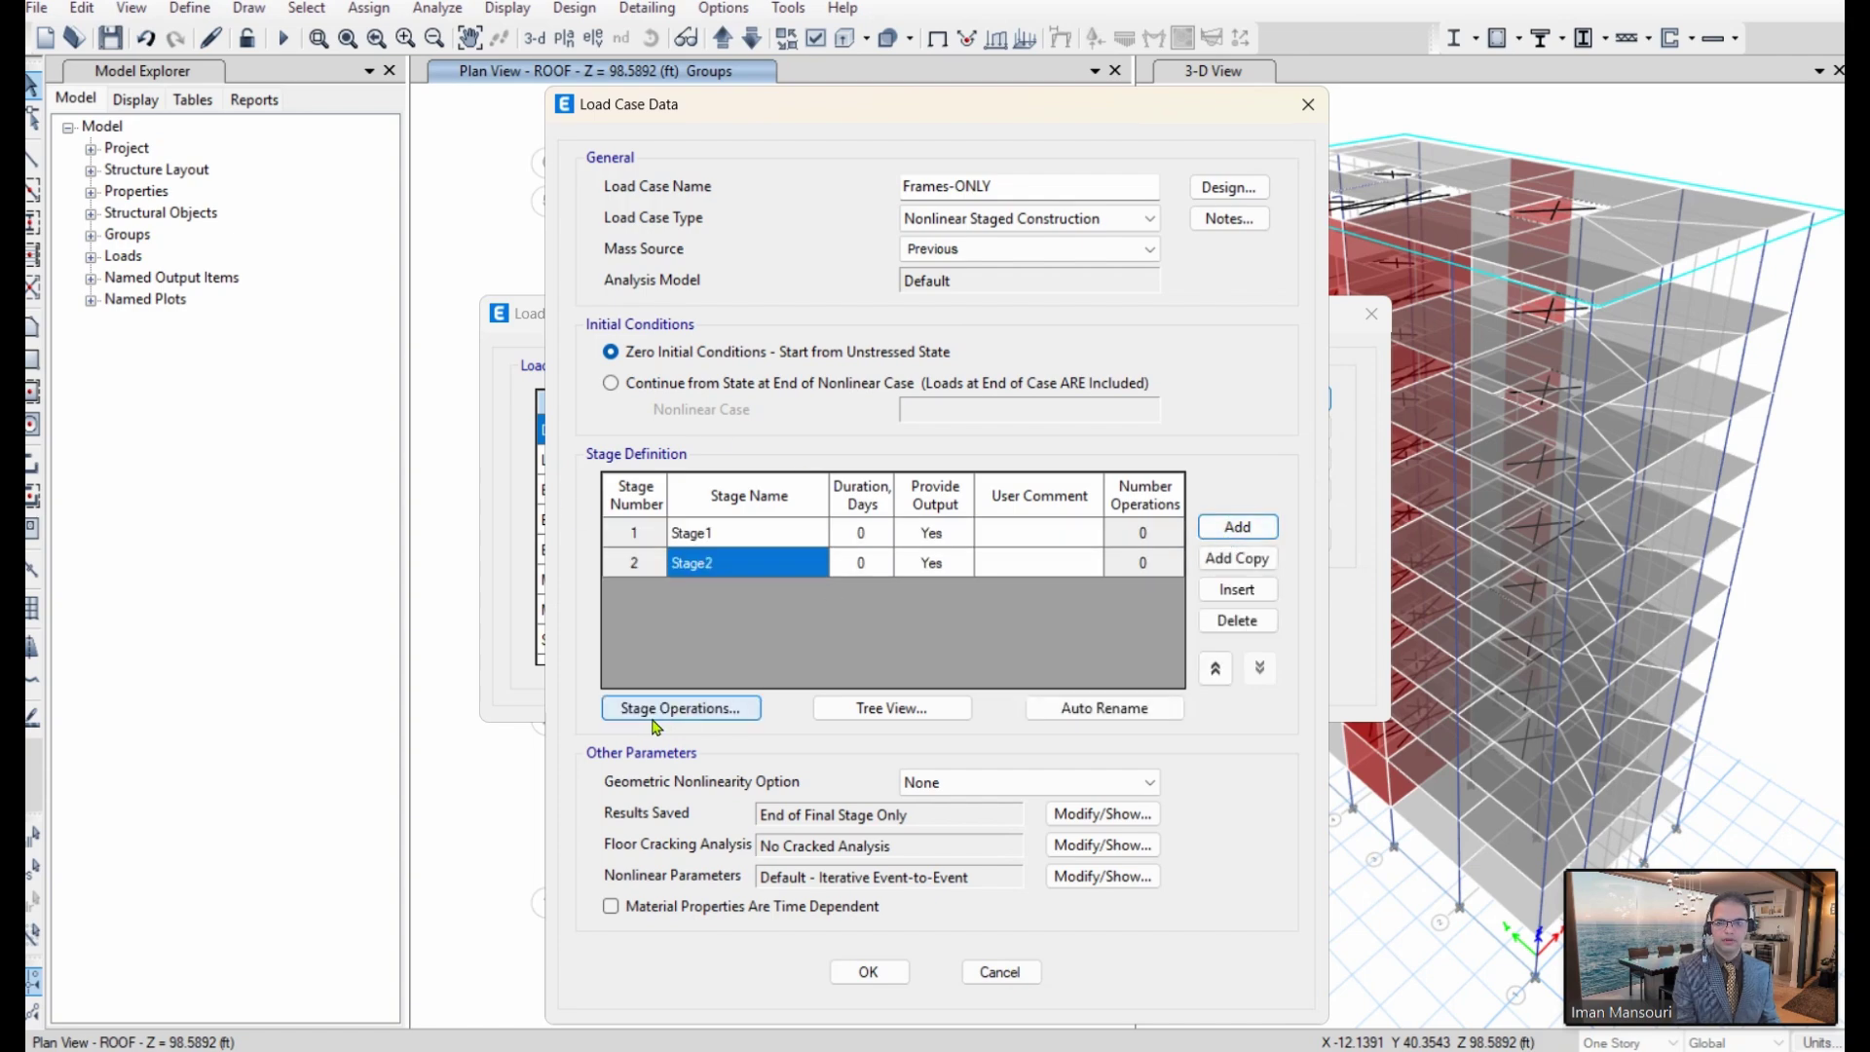
left_click(692, 723)
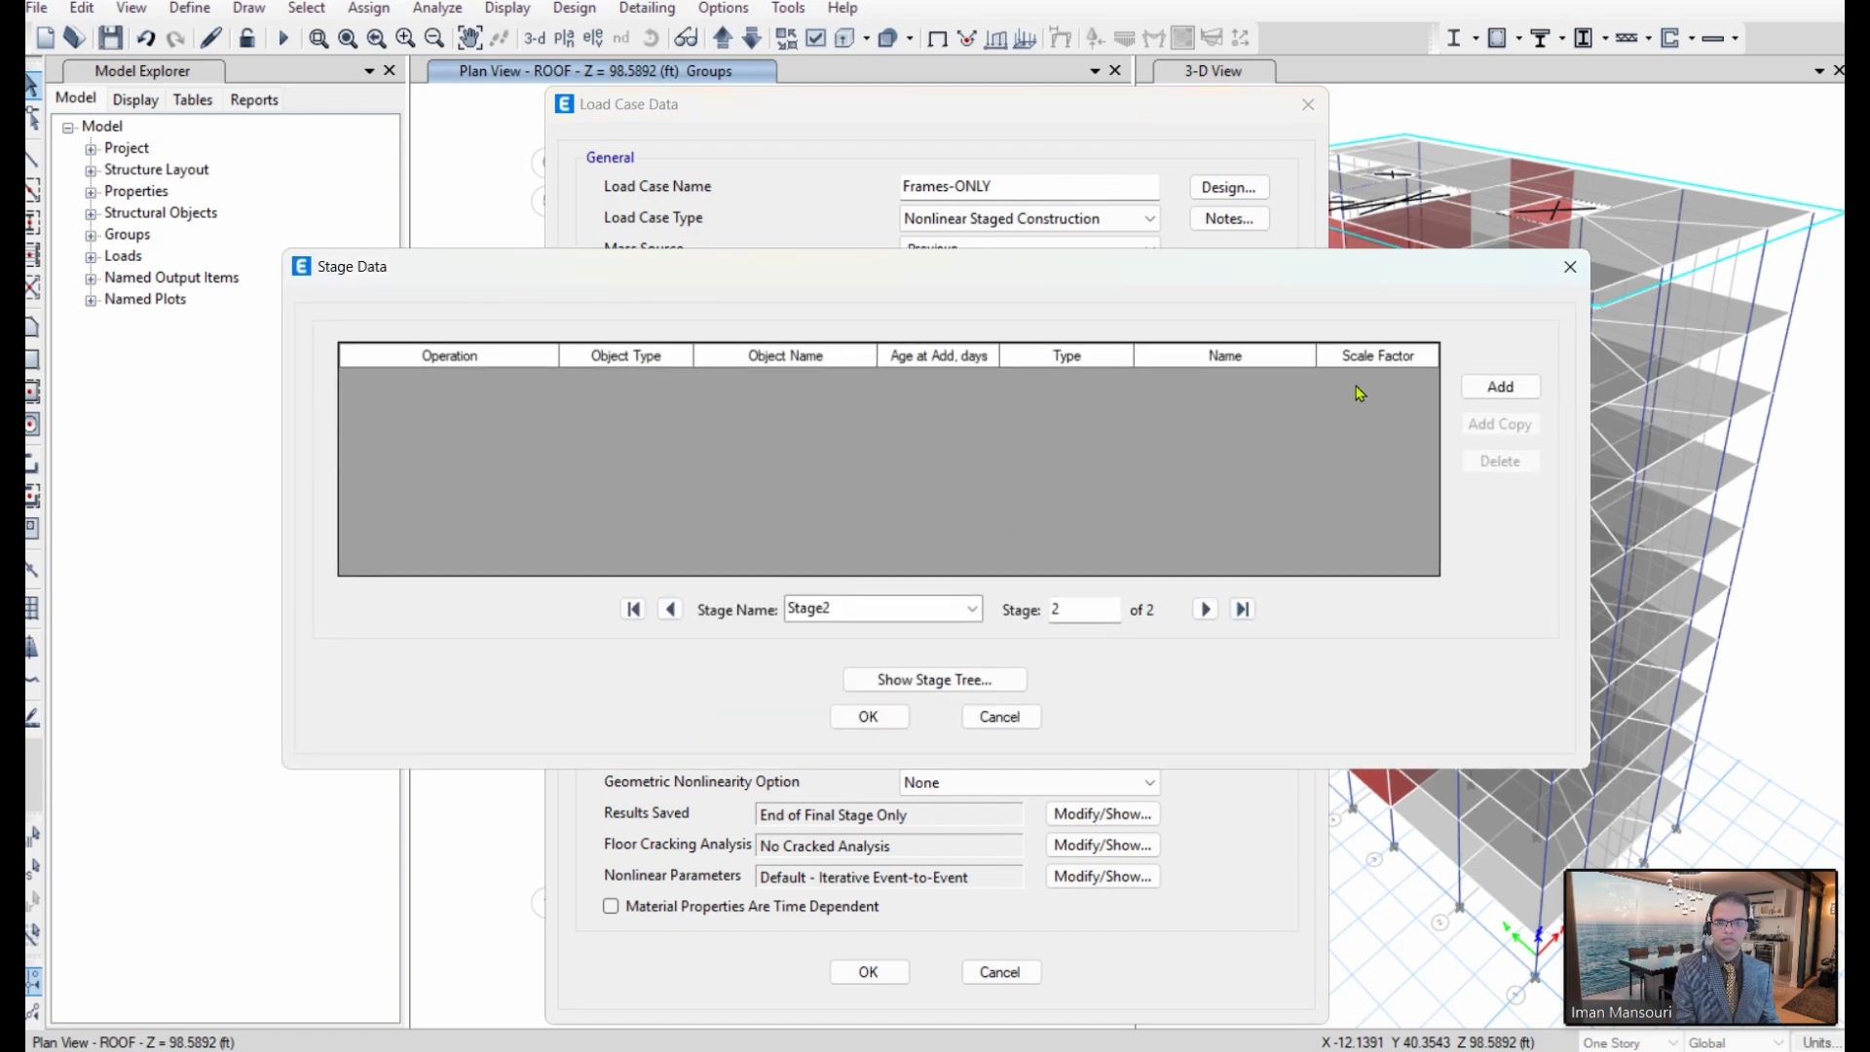
left_click(1495, 394)
left_click(1495, 394)
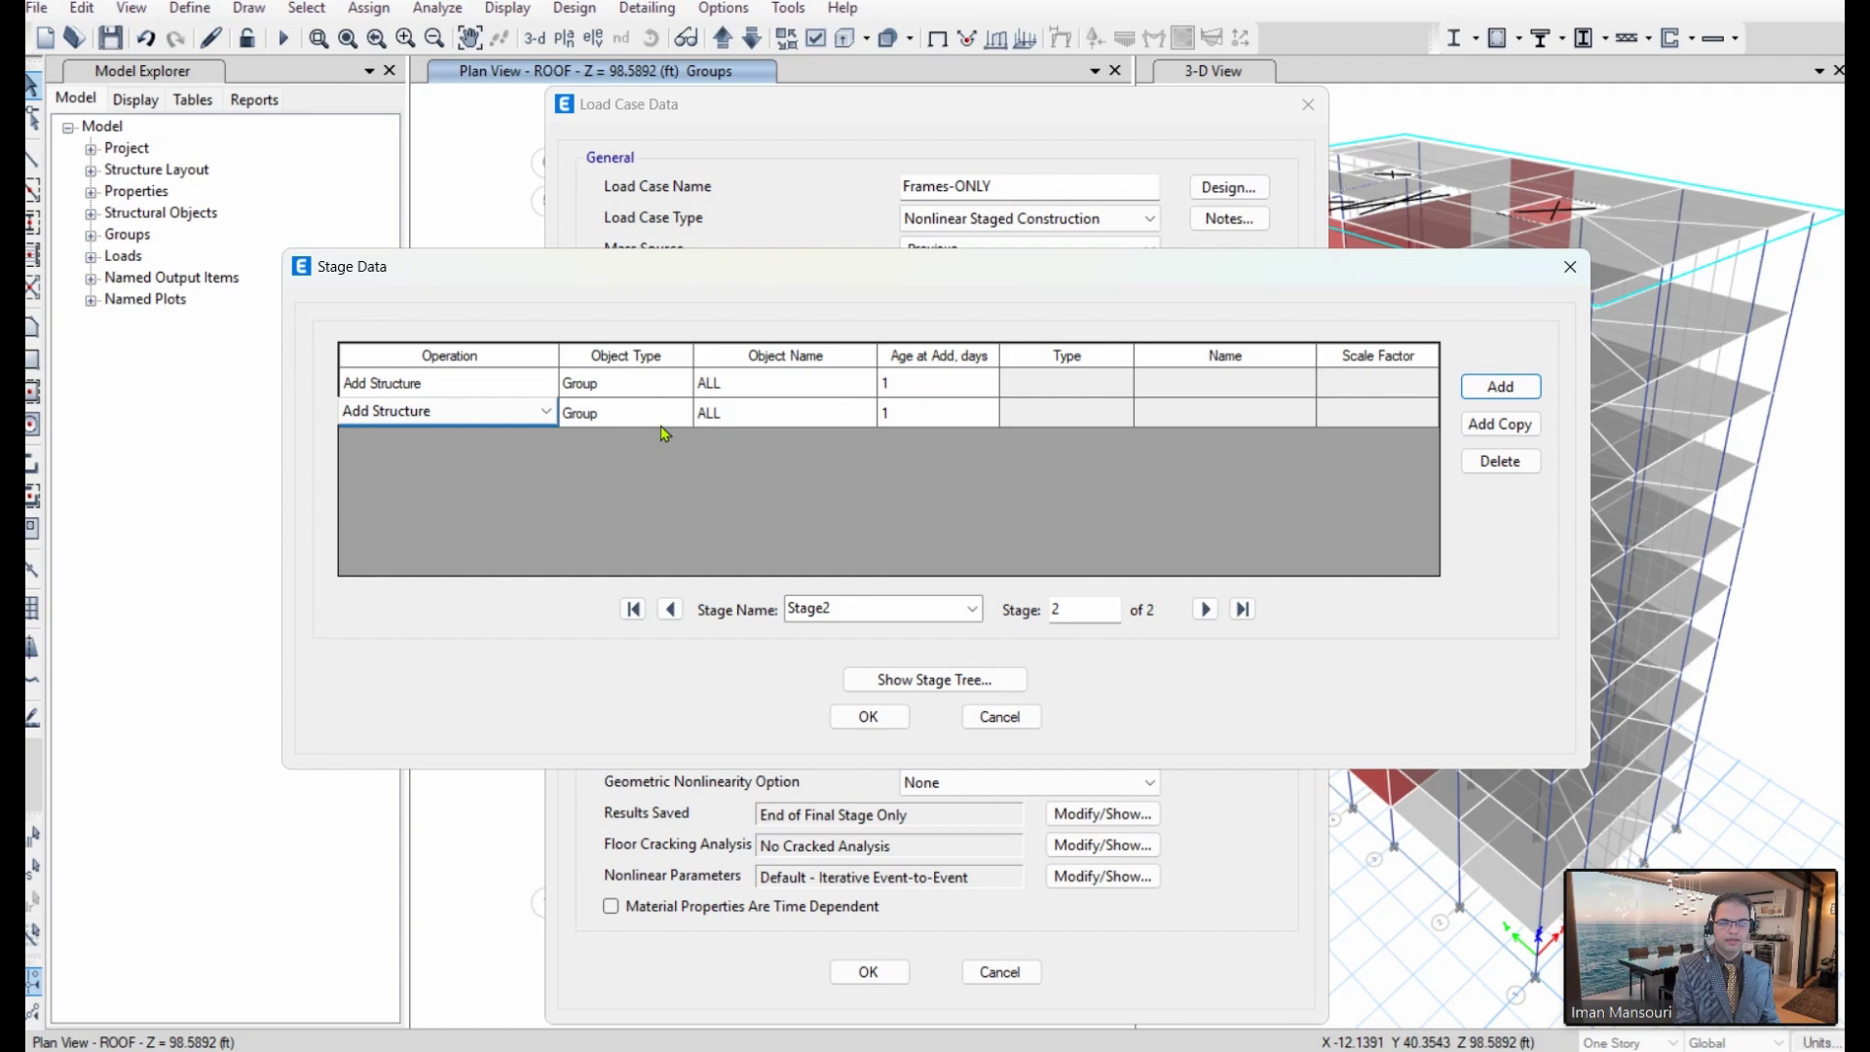
Step: Change the second operation of the stage to Remove Structure for the Shear Walls group and save the load case
left_click(451, 413)
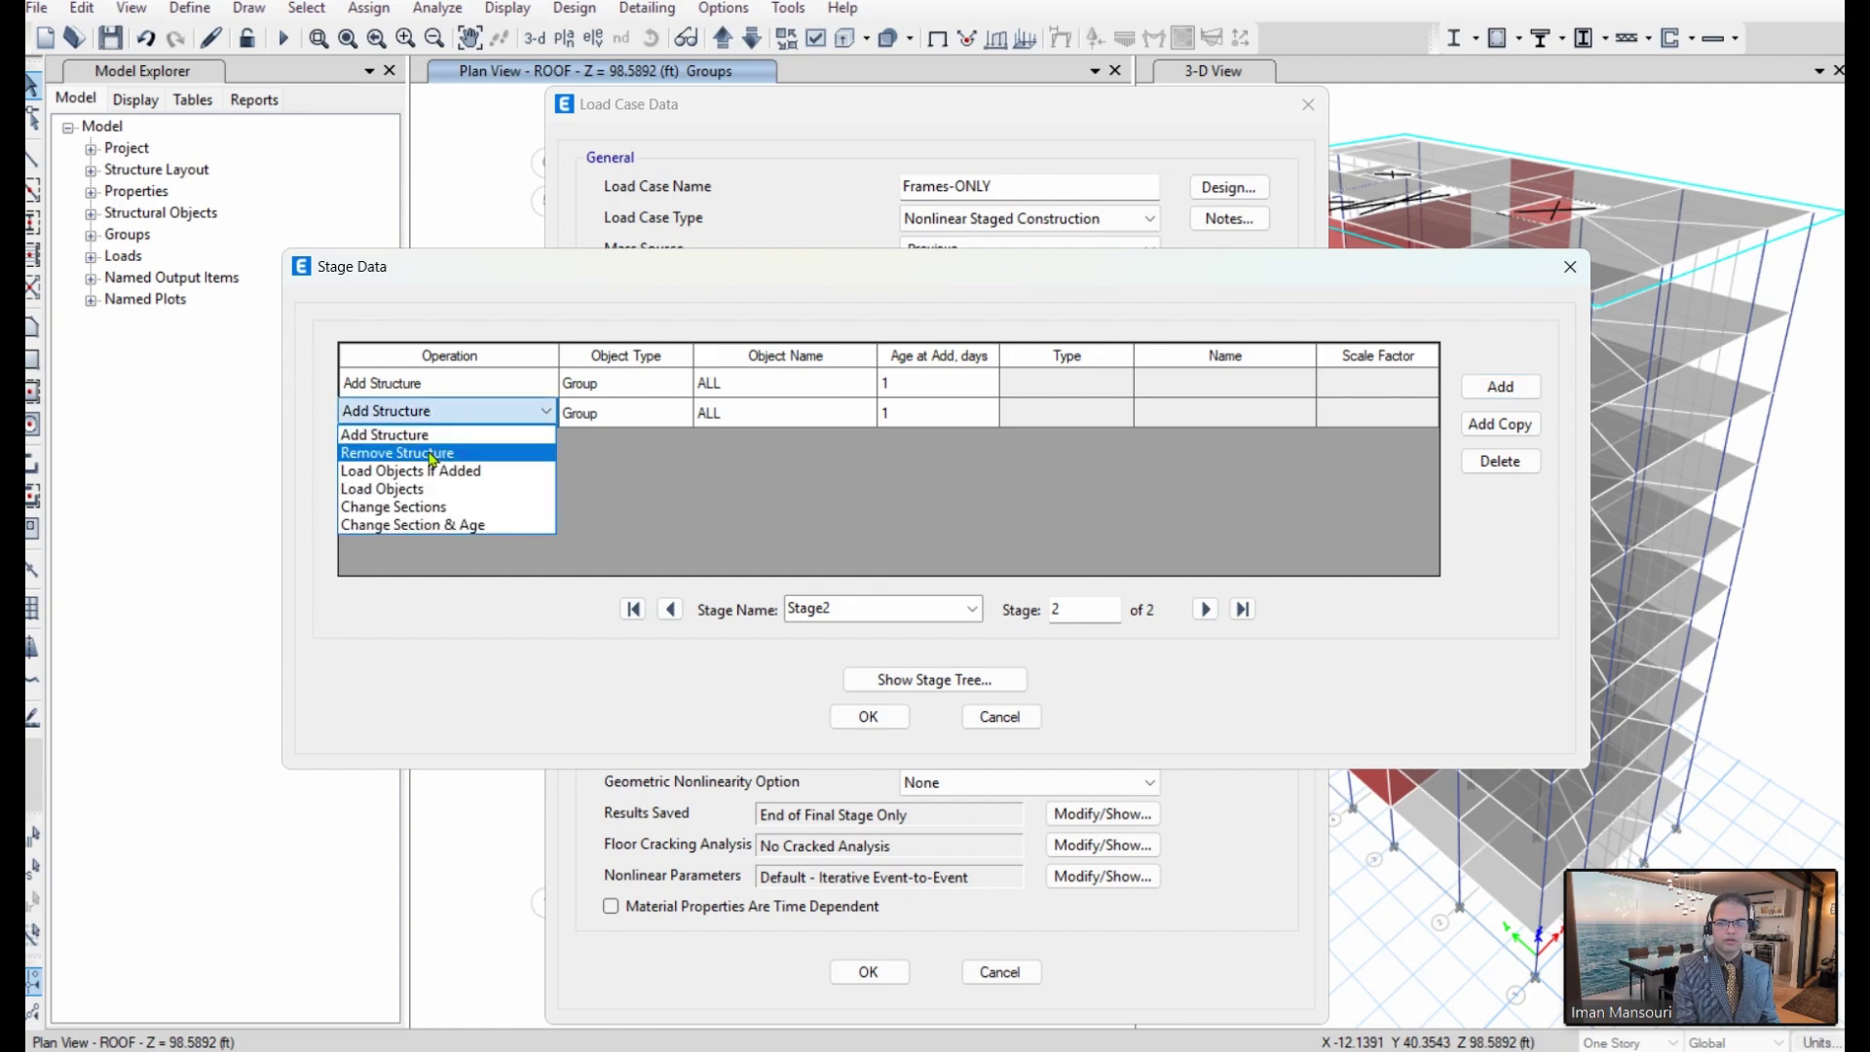
left_click(379, 458)
left_click(694, 417)
left_click(758, 421)
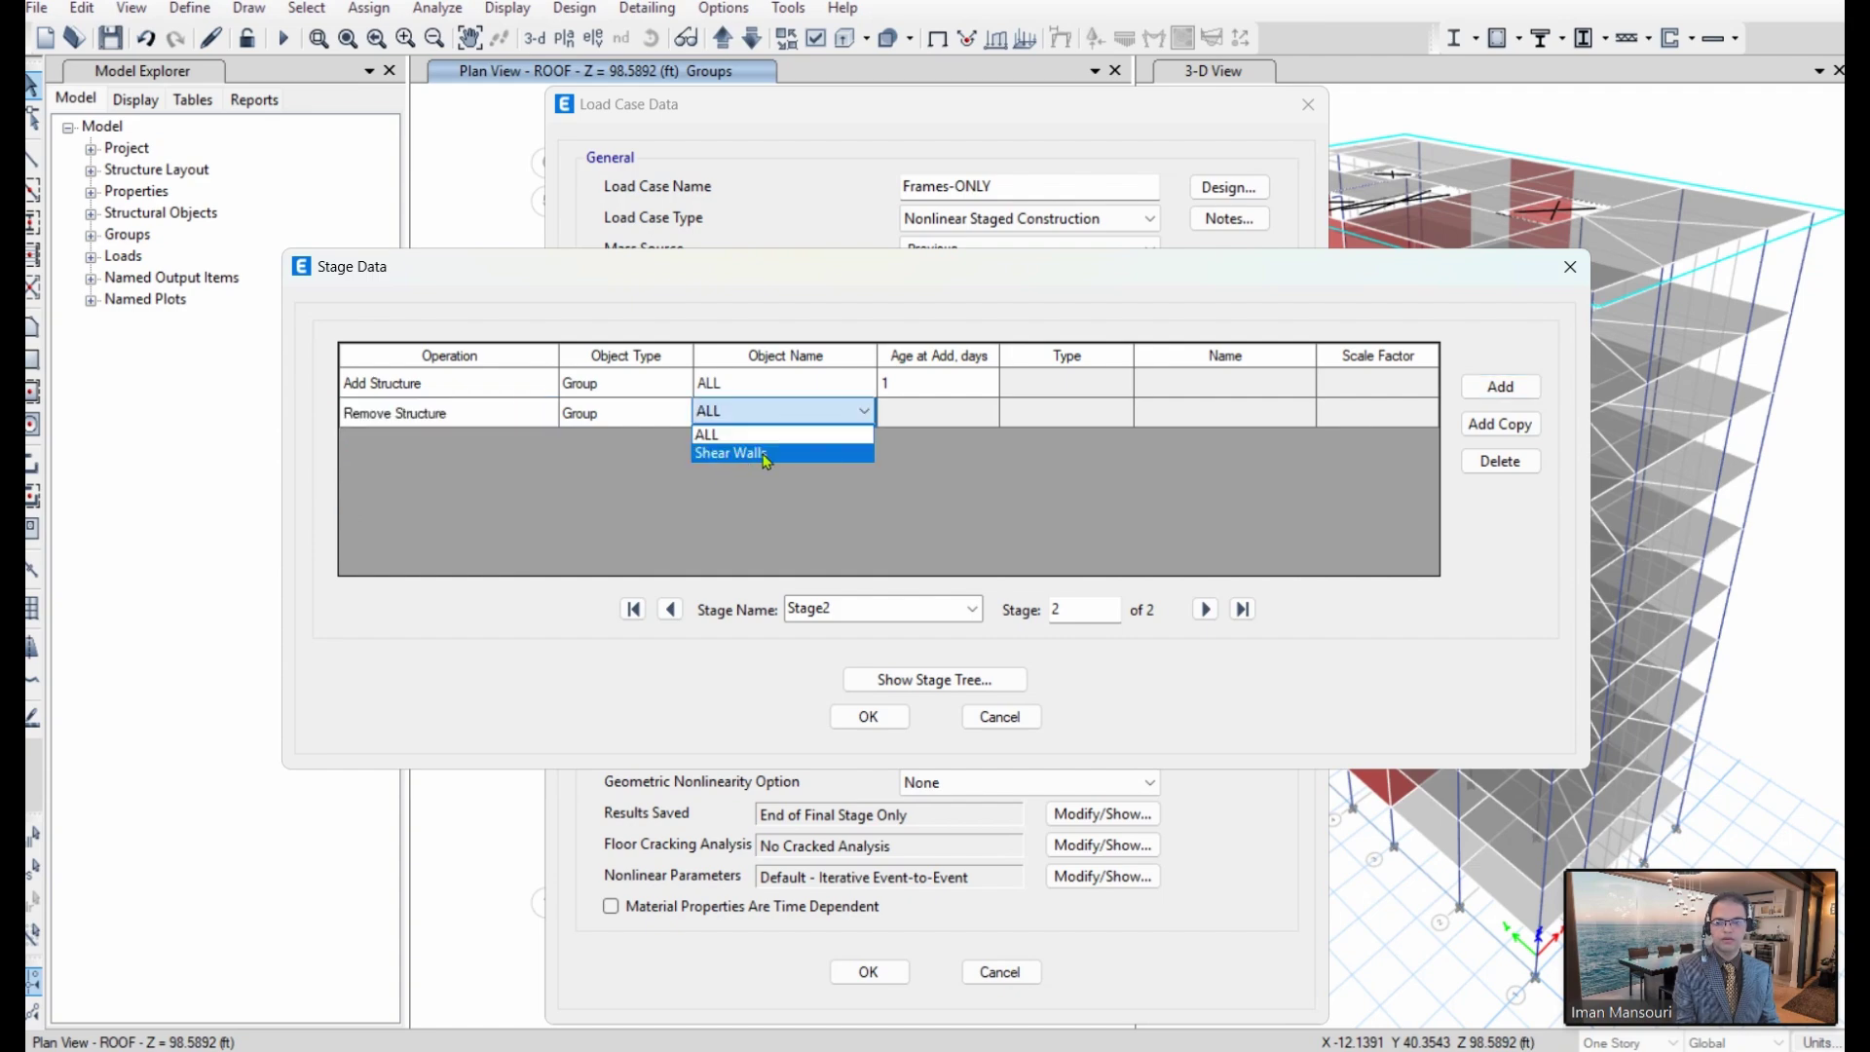
left_click(763, 457)
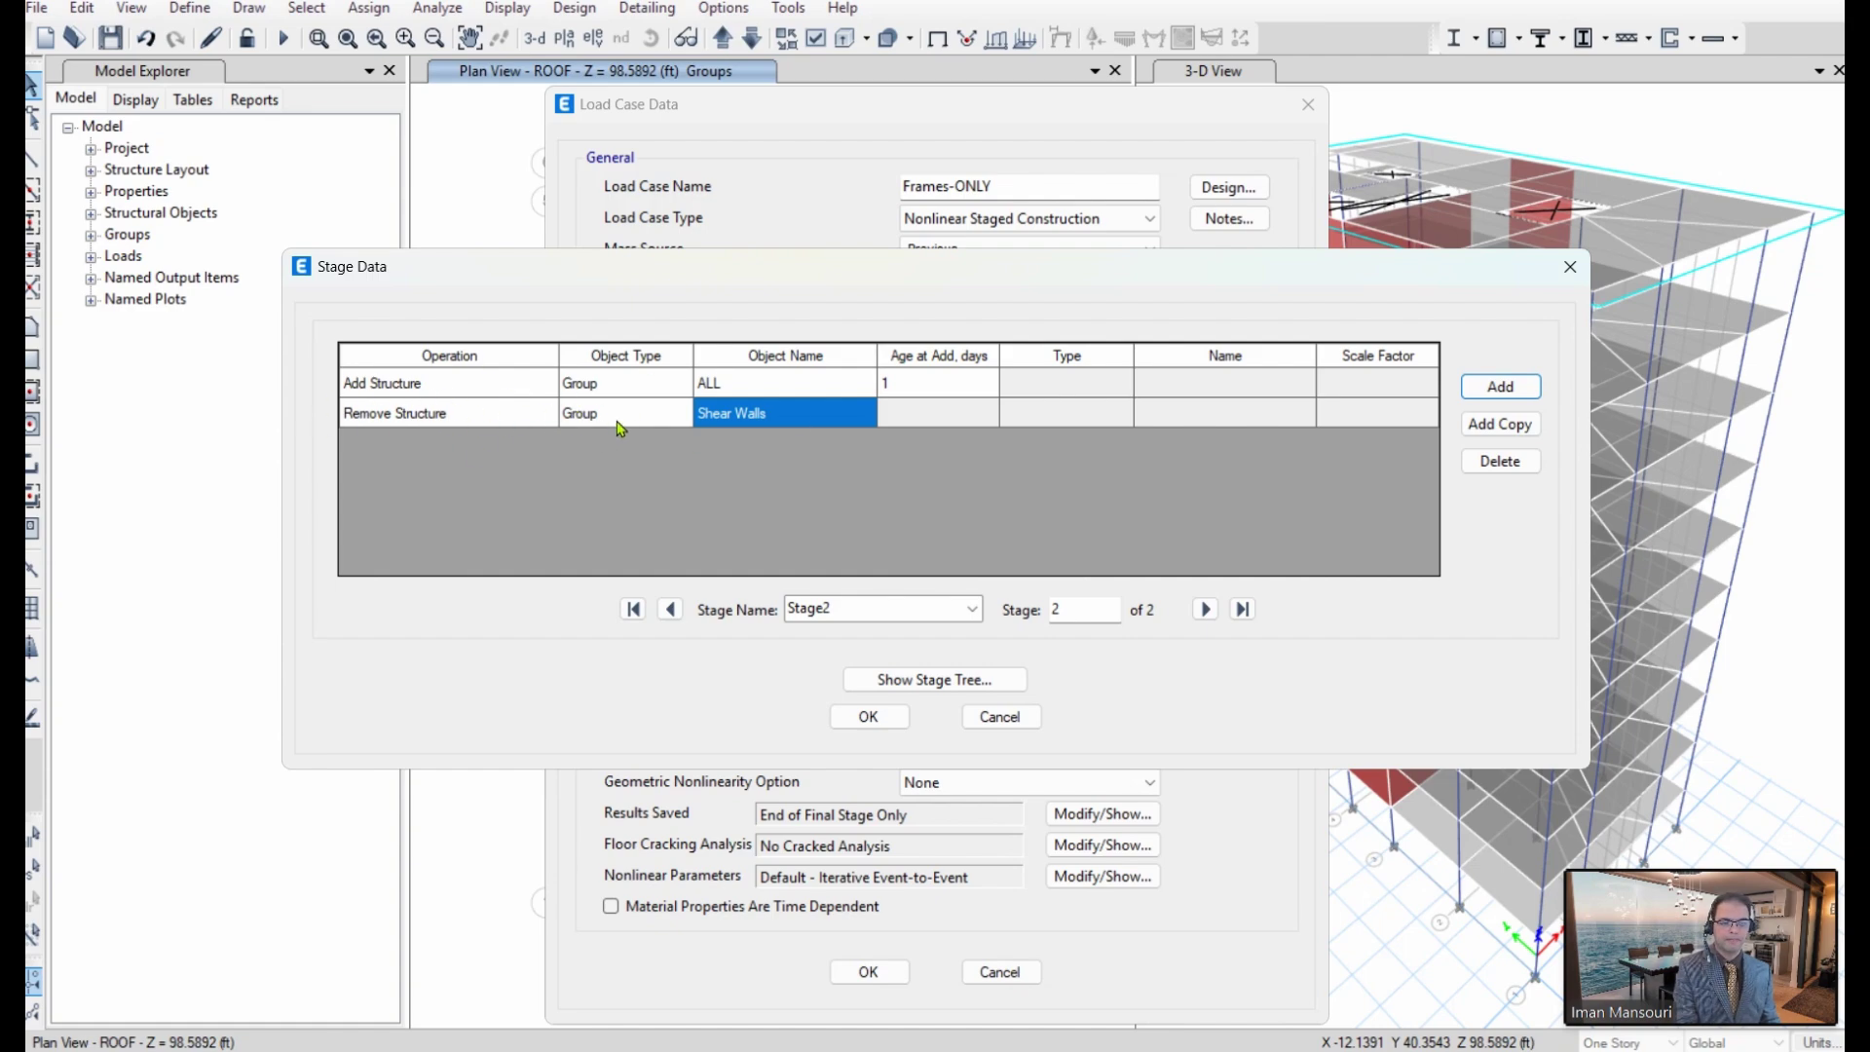
left_click(870, 717)
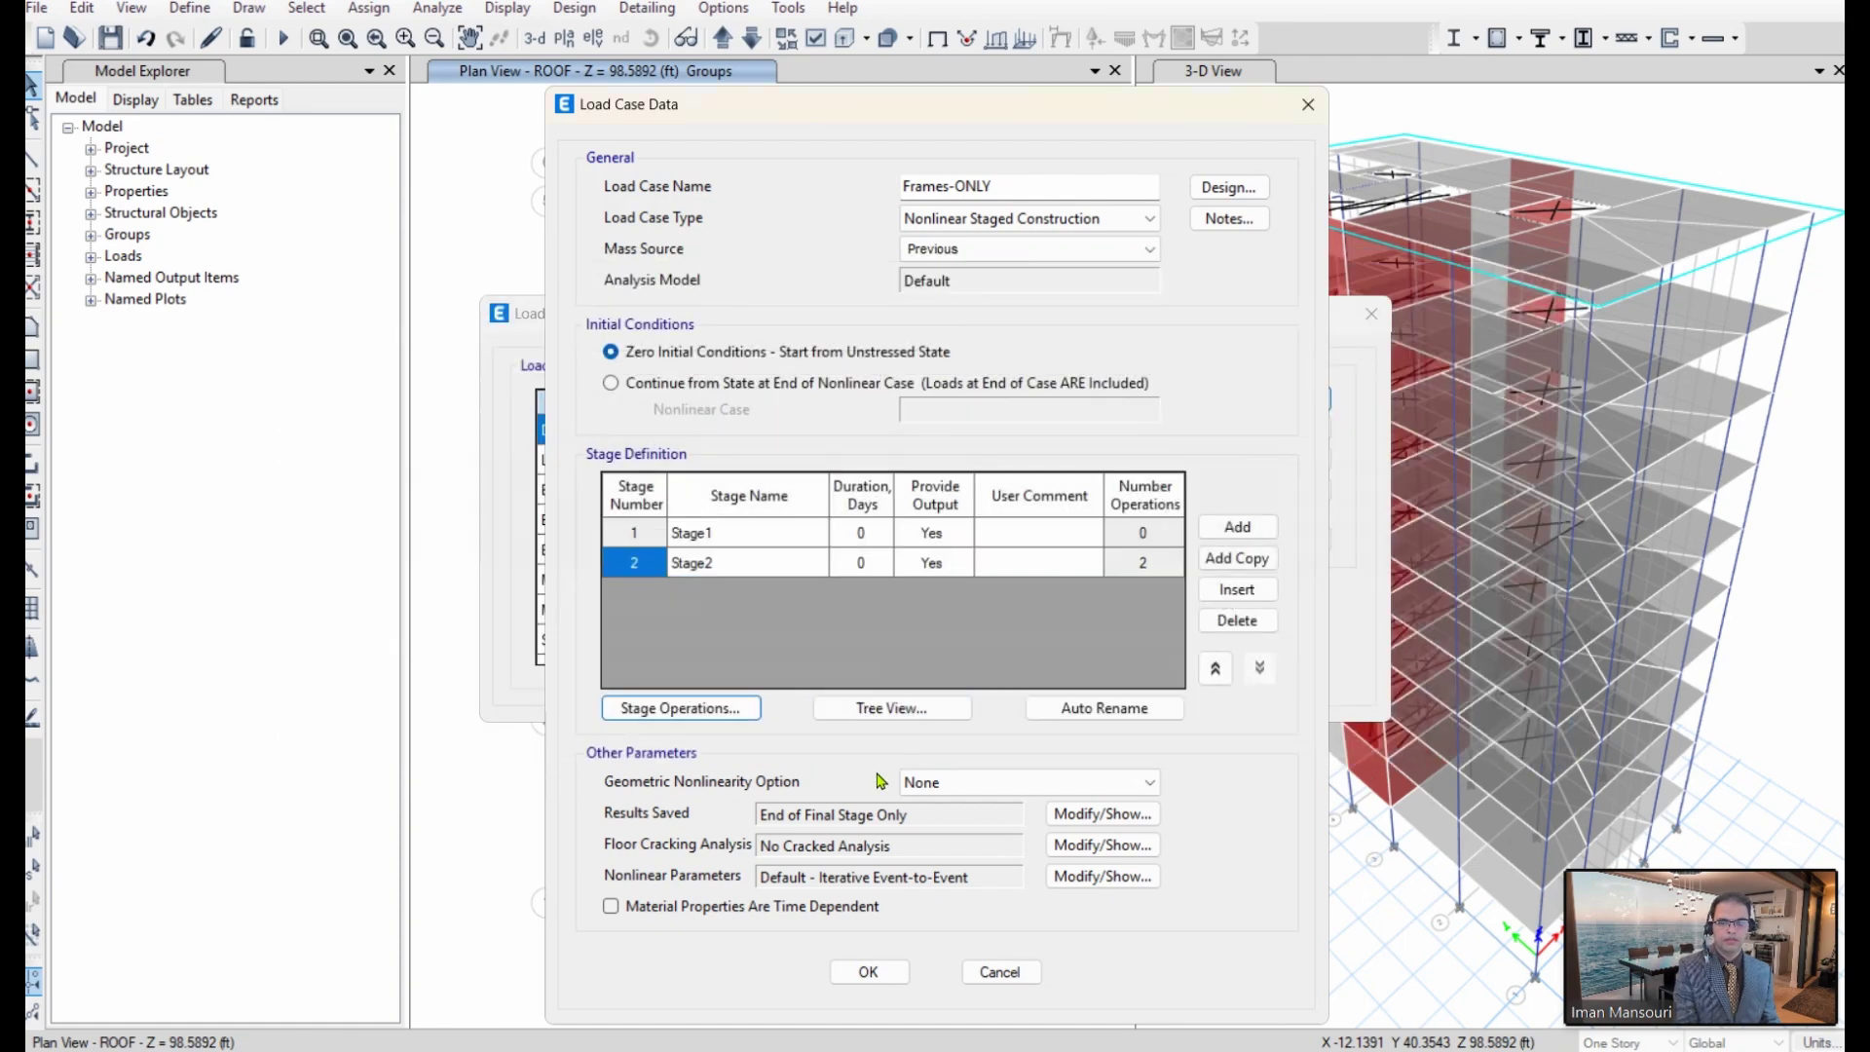
left_click(865, 973)
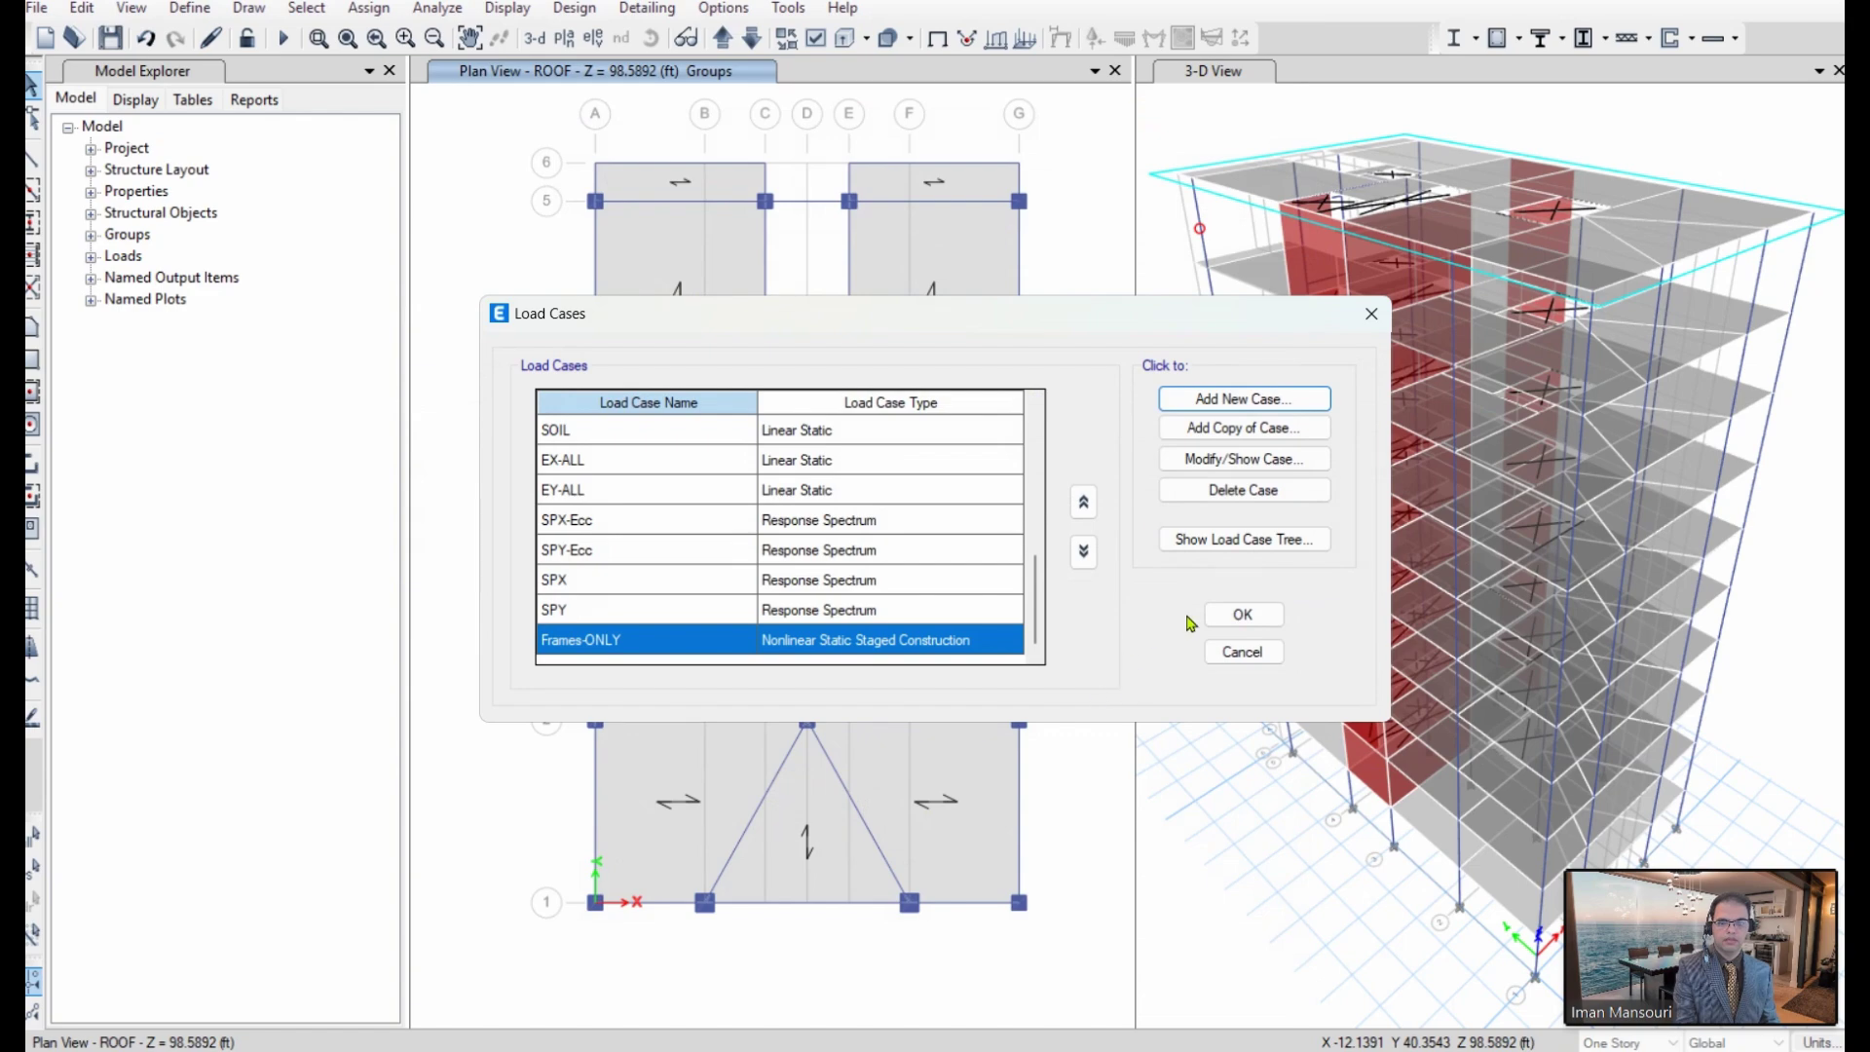
left_click(1228, 623)
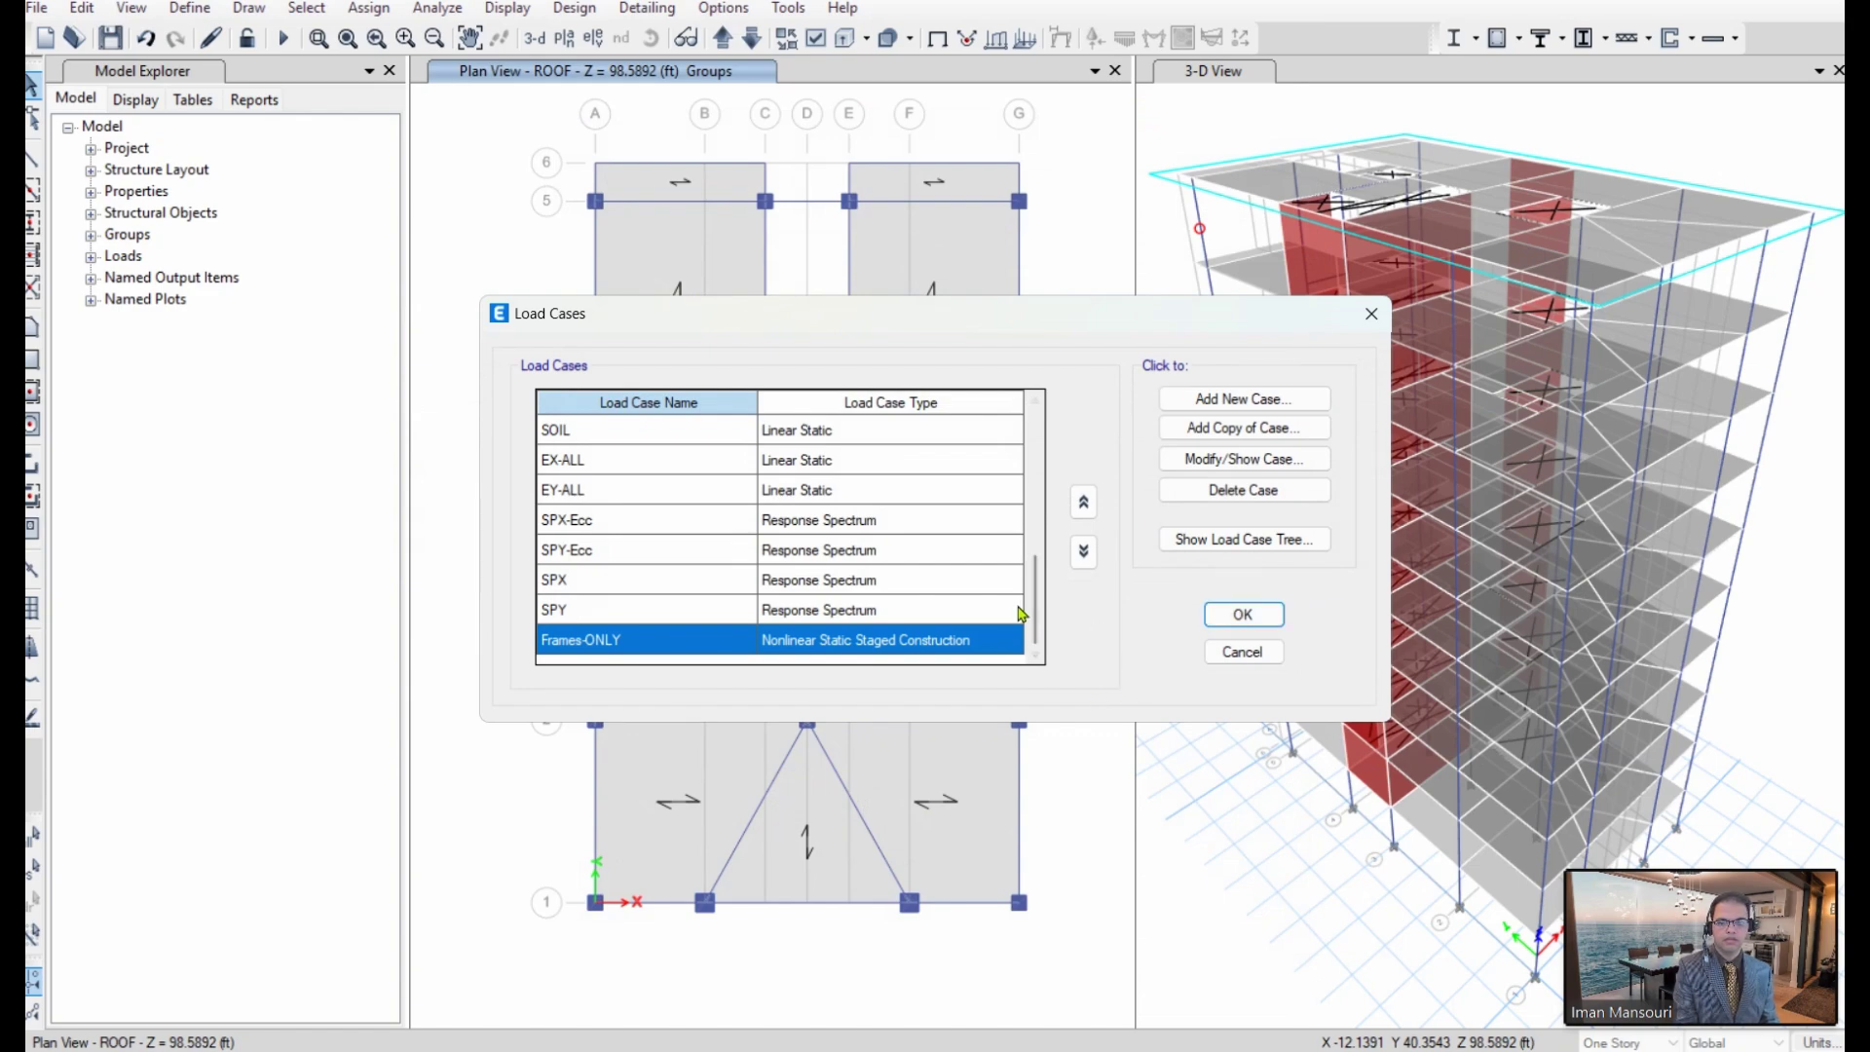
left_click(1239, 614)
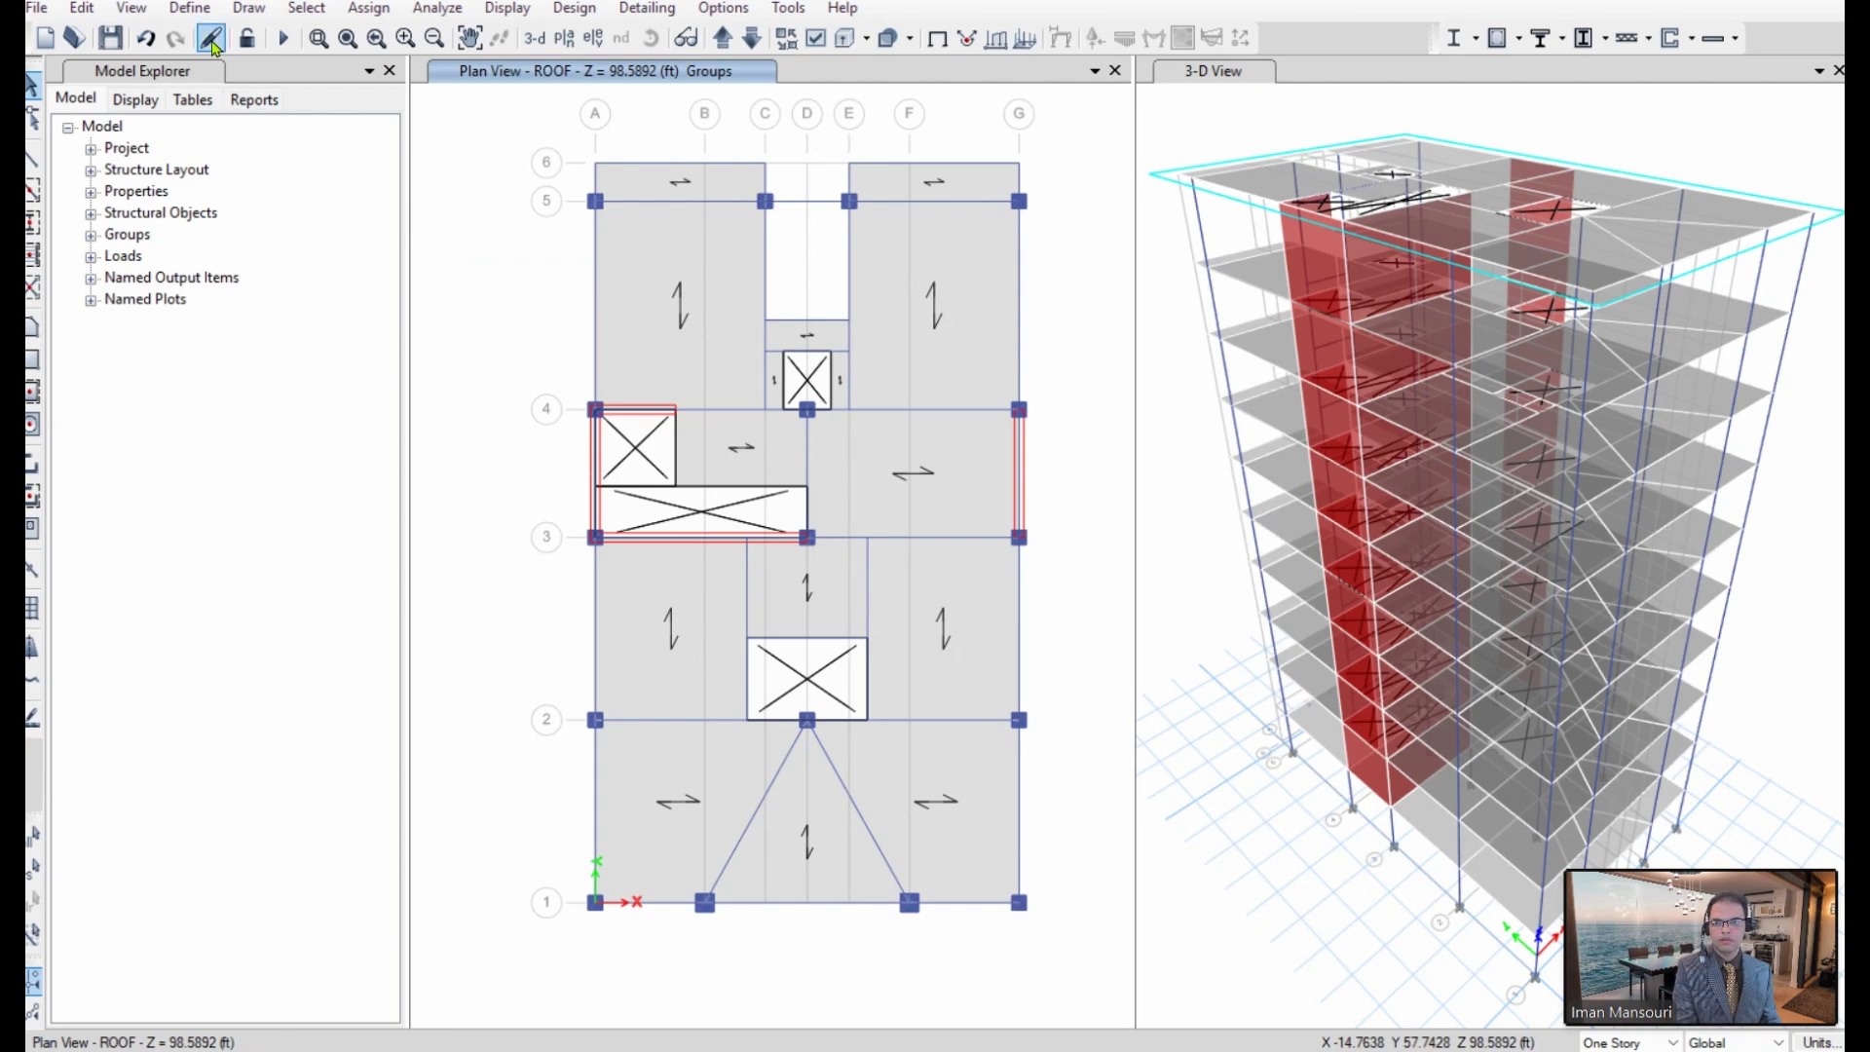
Step: Modify the EX load case to use Frames-ONLY as its nonlinear case, with a load scale factor of 0.25
left_click(191, 19)
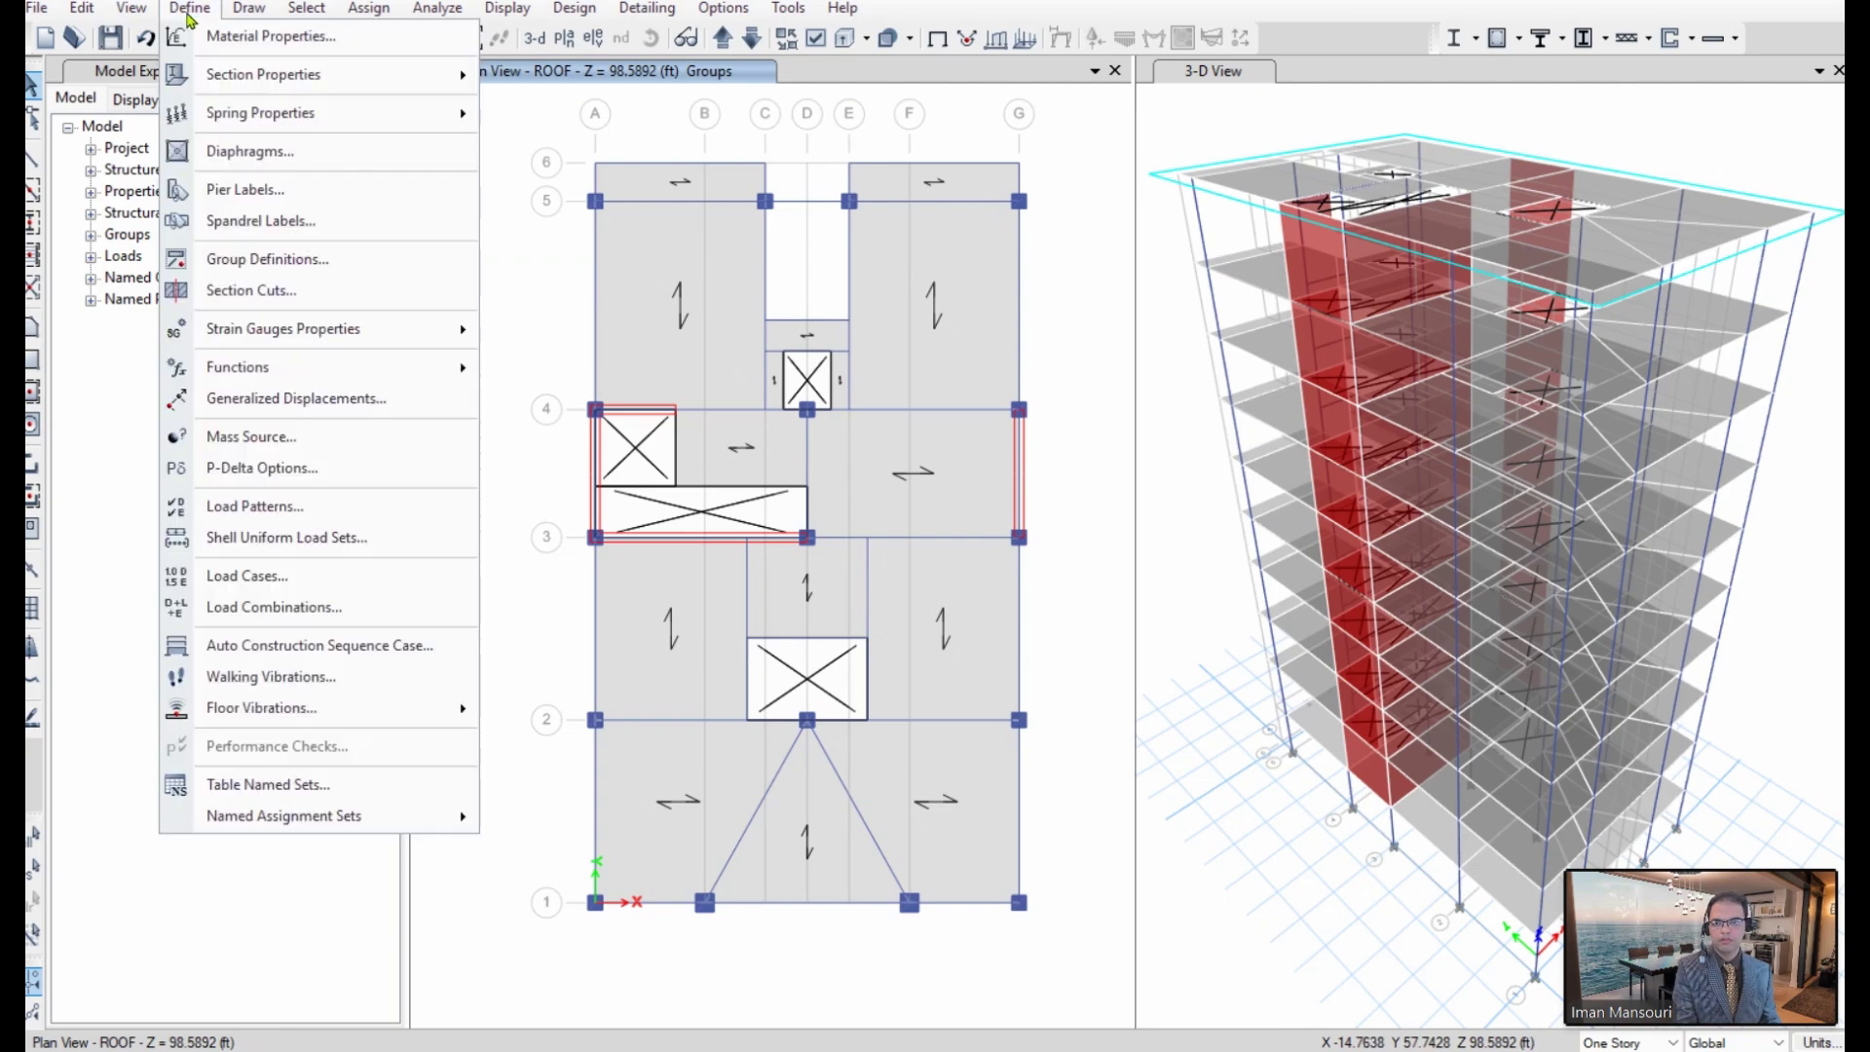
left_click(328, 581)
left_click(594, 497)
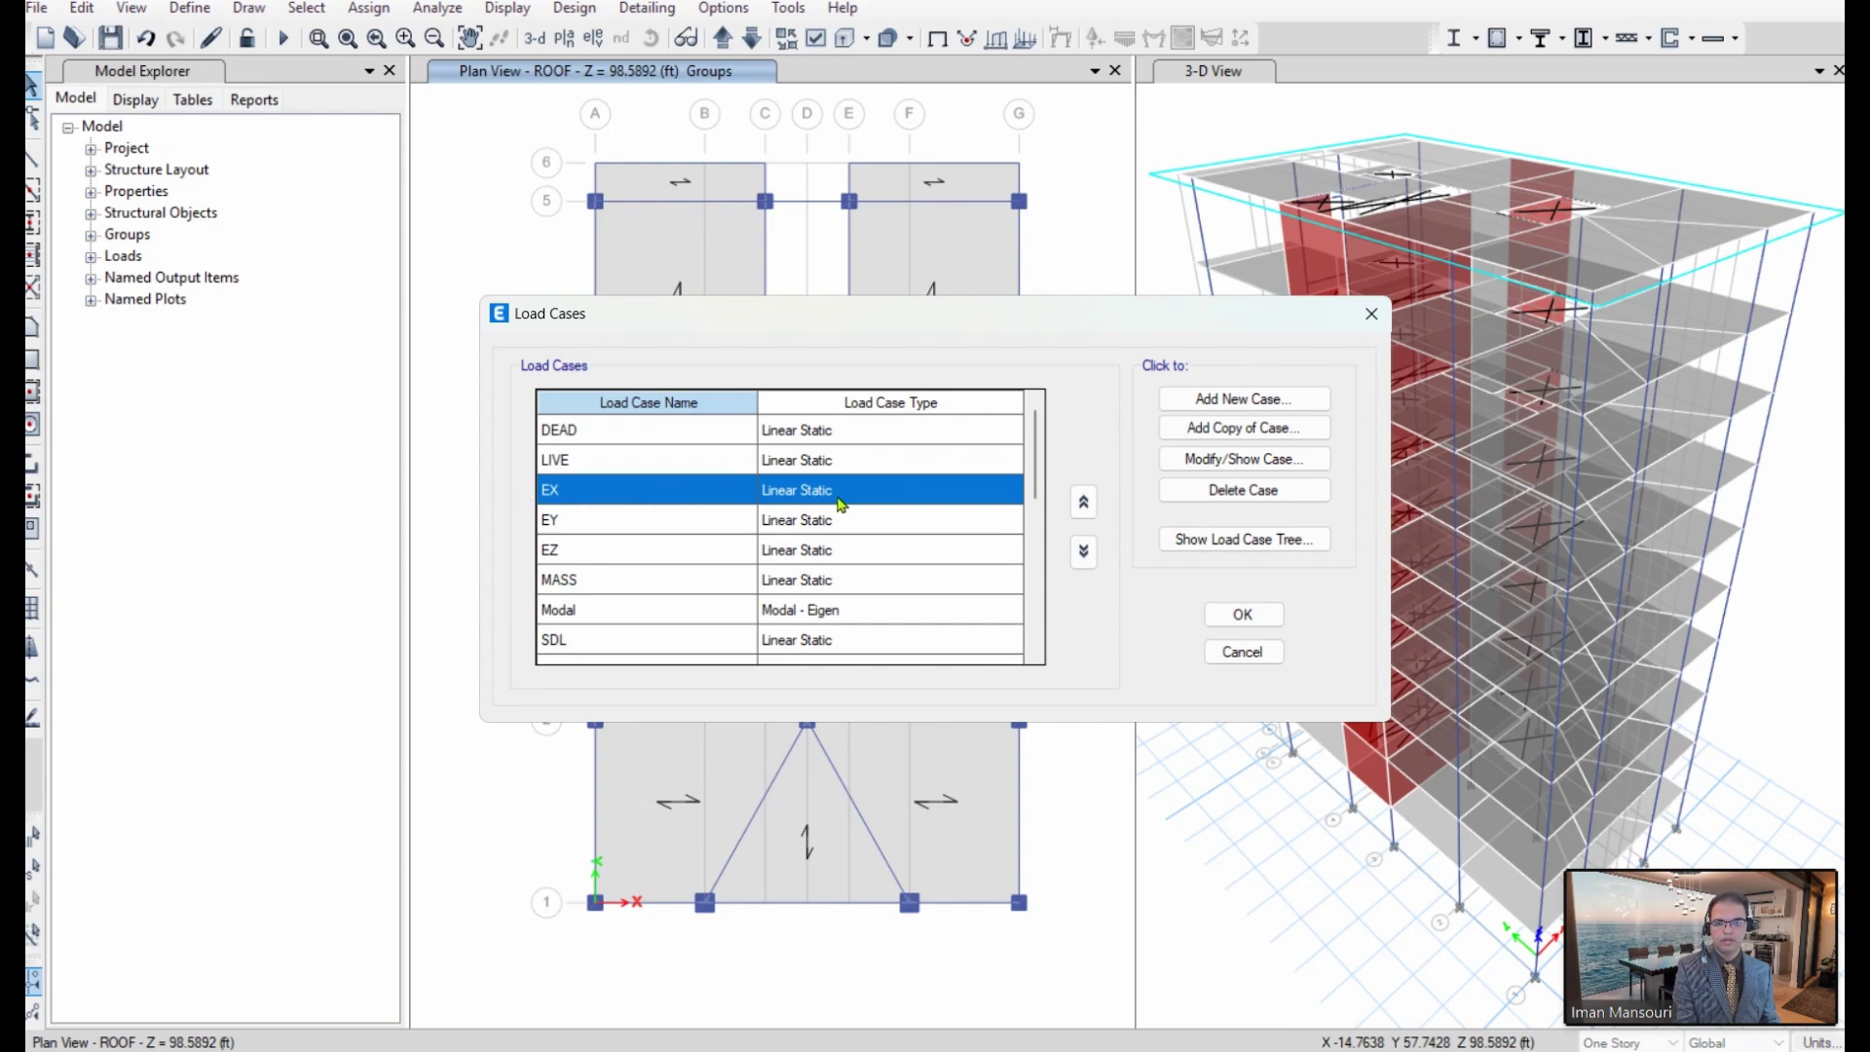
left_click(1251, 461)
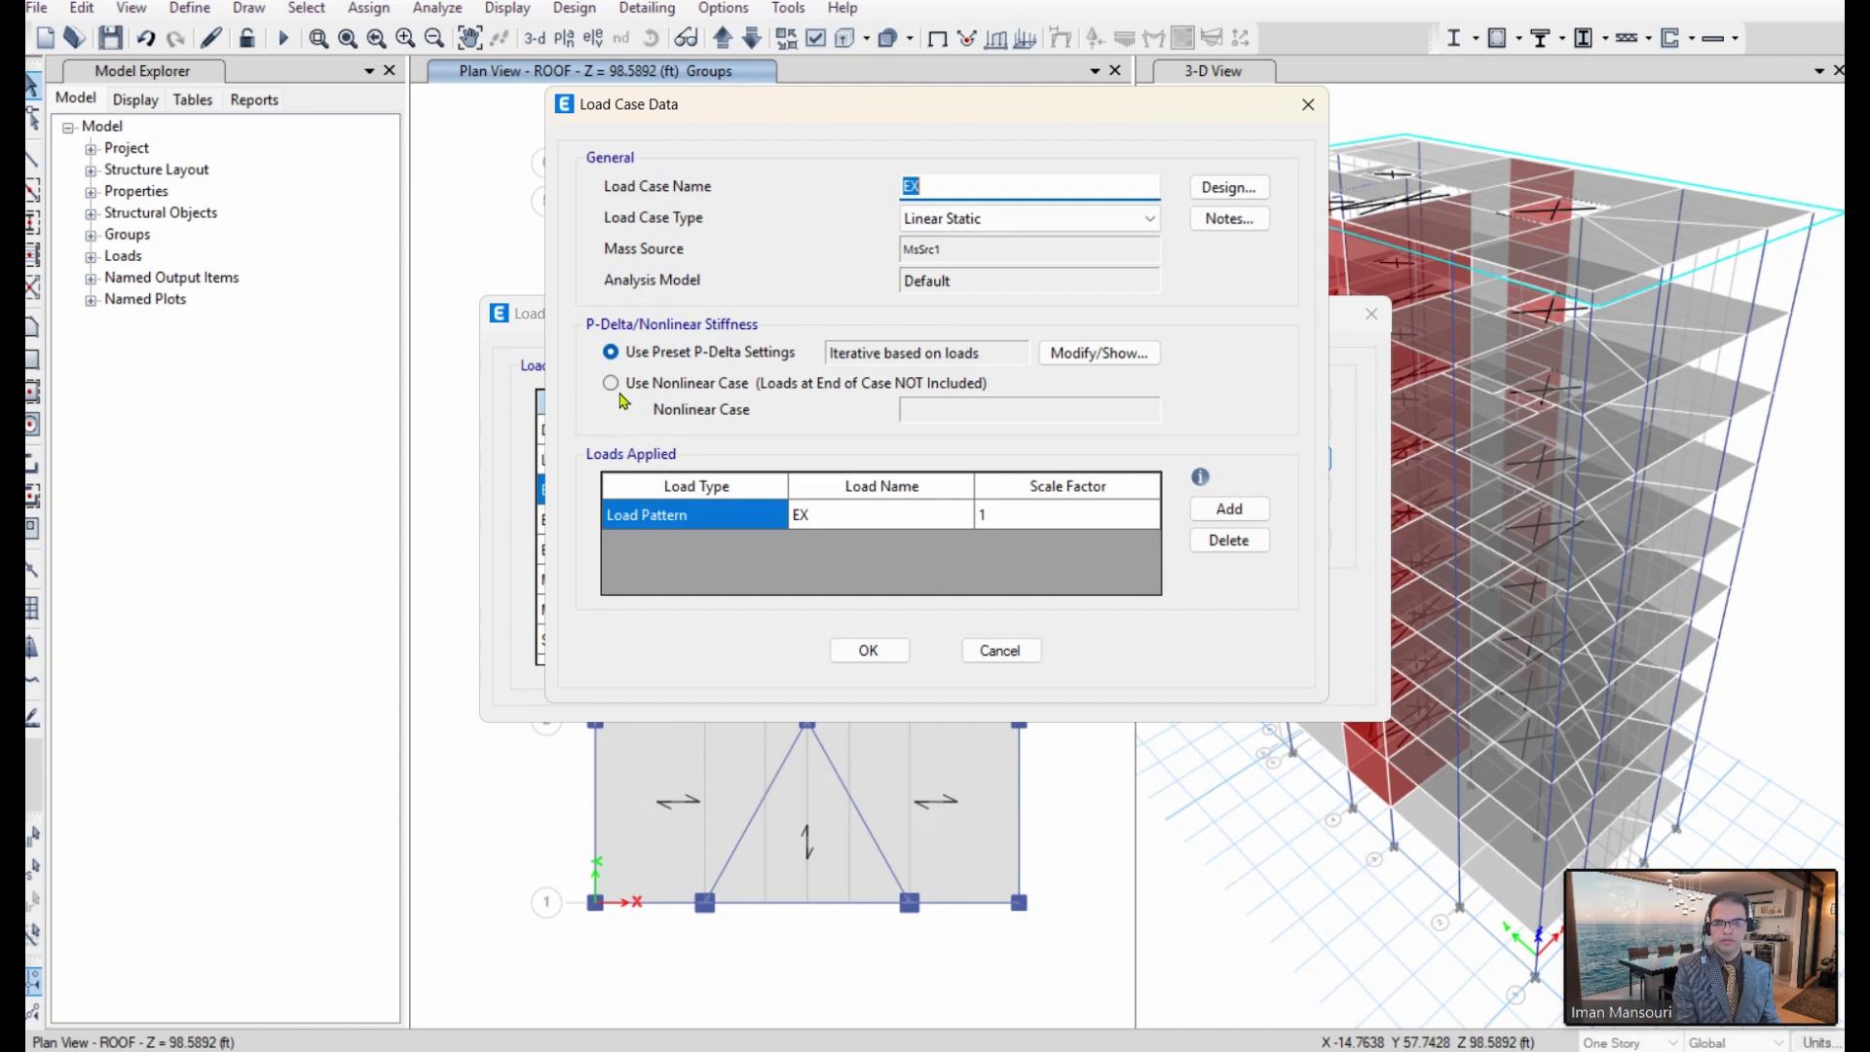
left_click(614, 384)
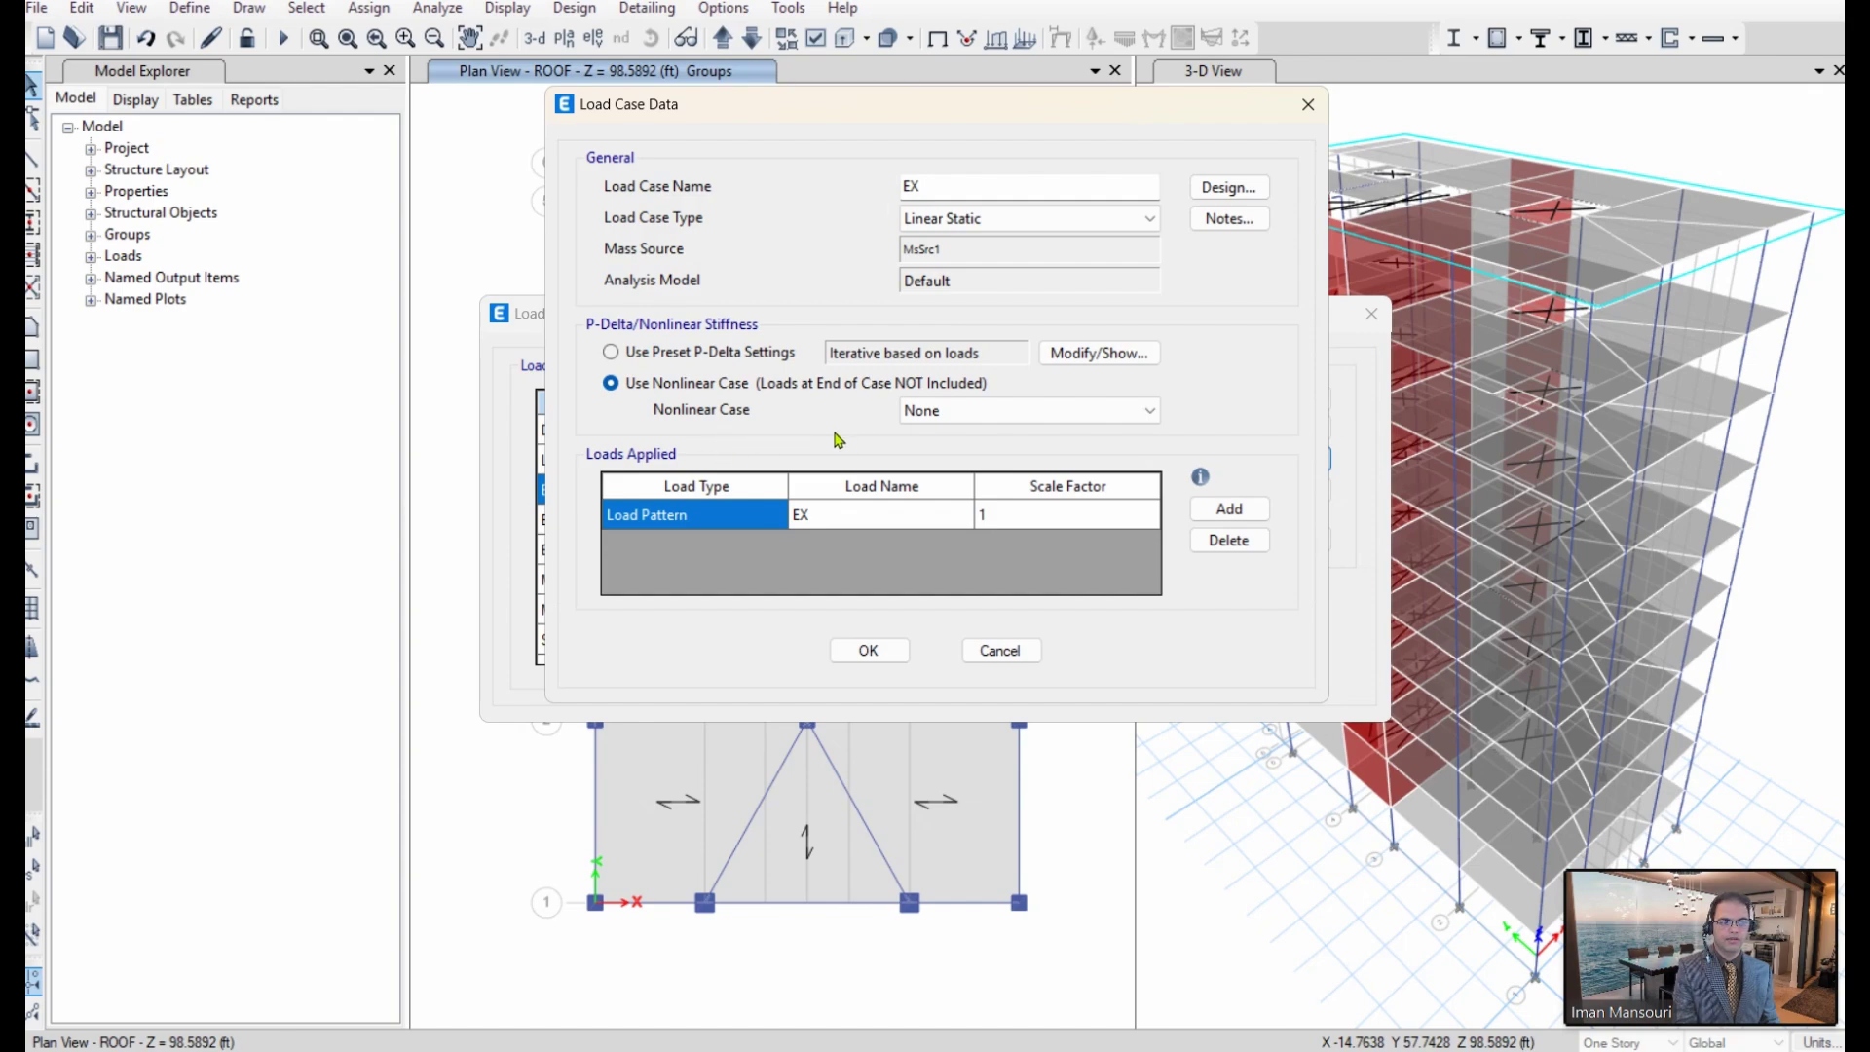
left_click(970, 417)
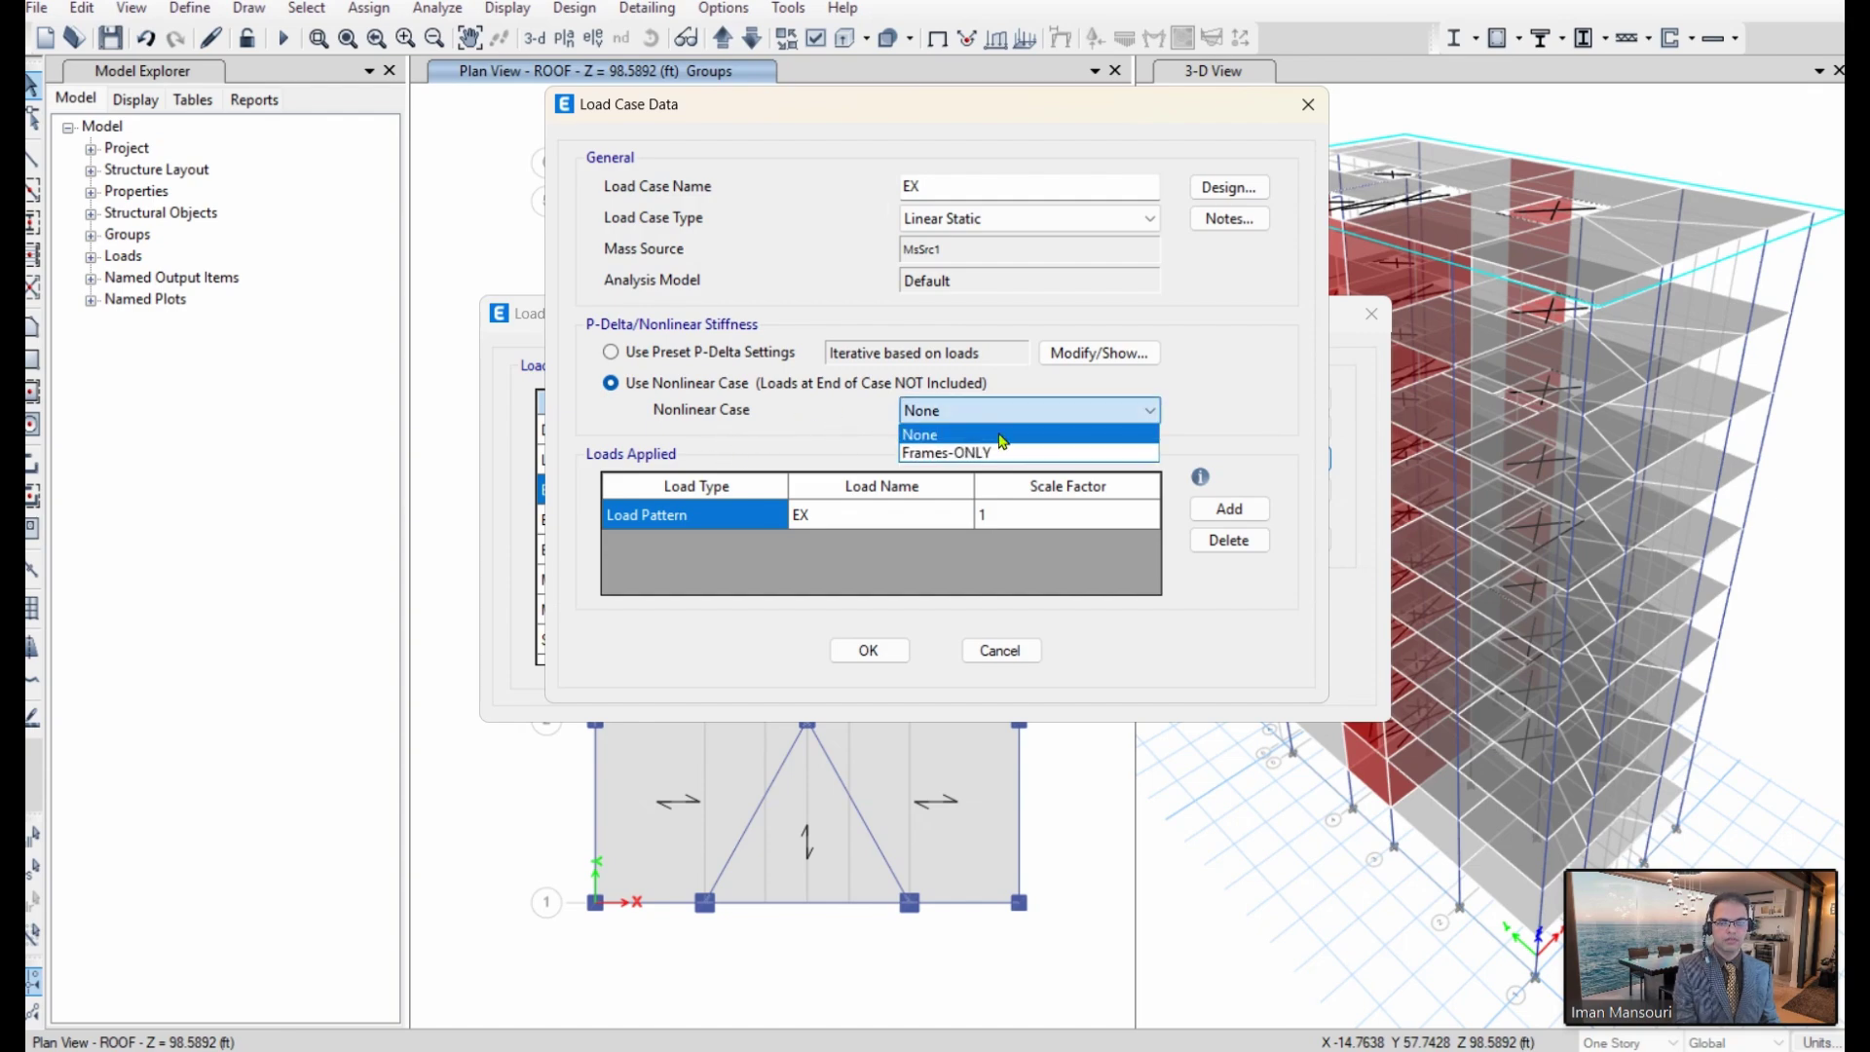
left_click(984, 454)
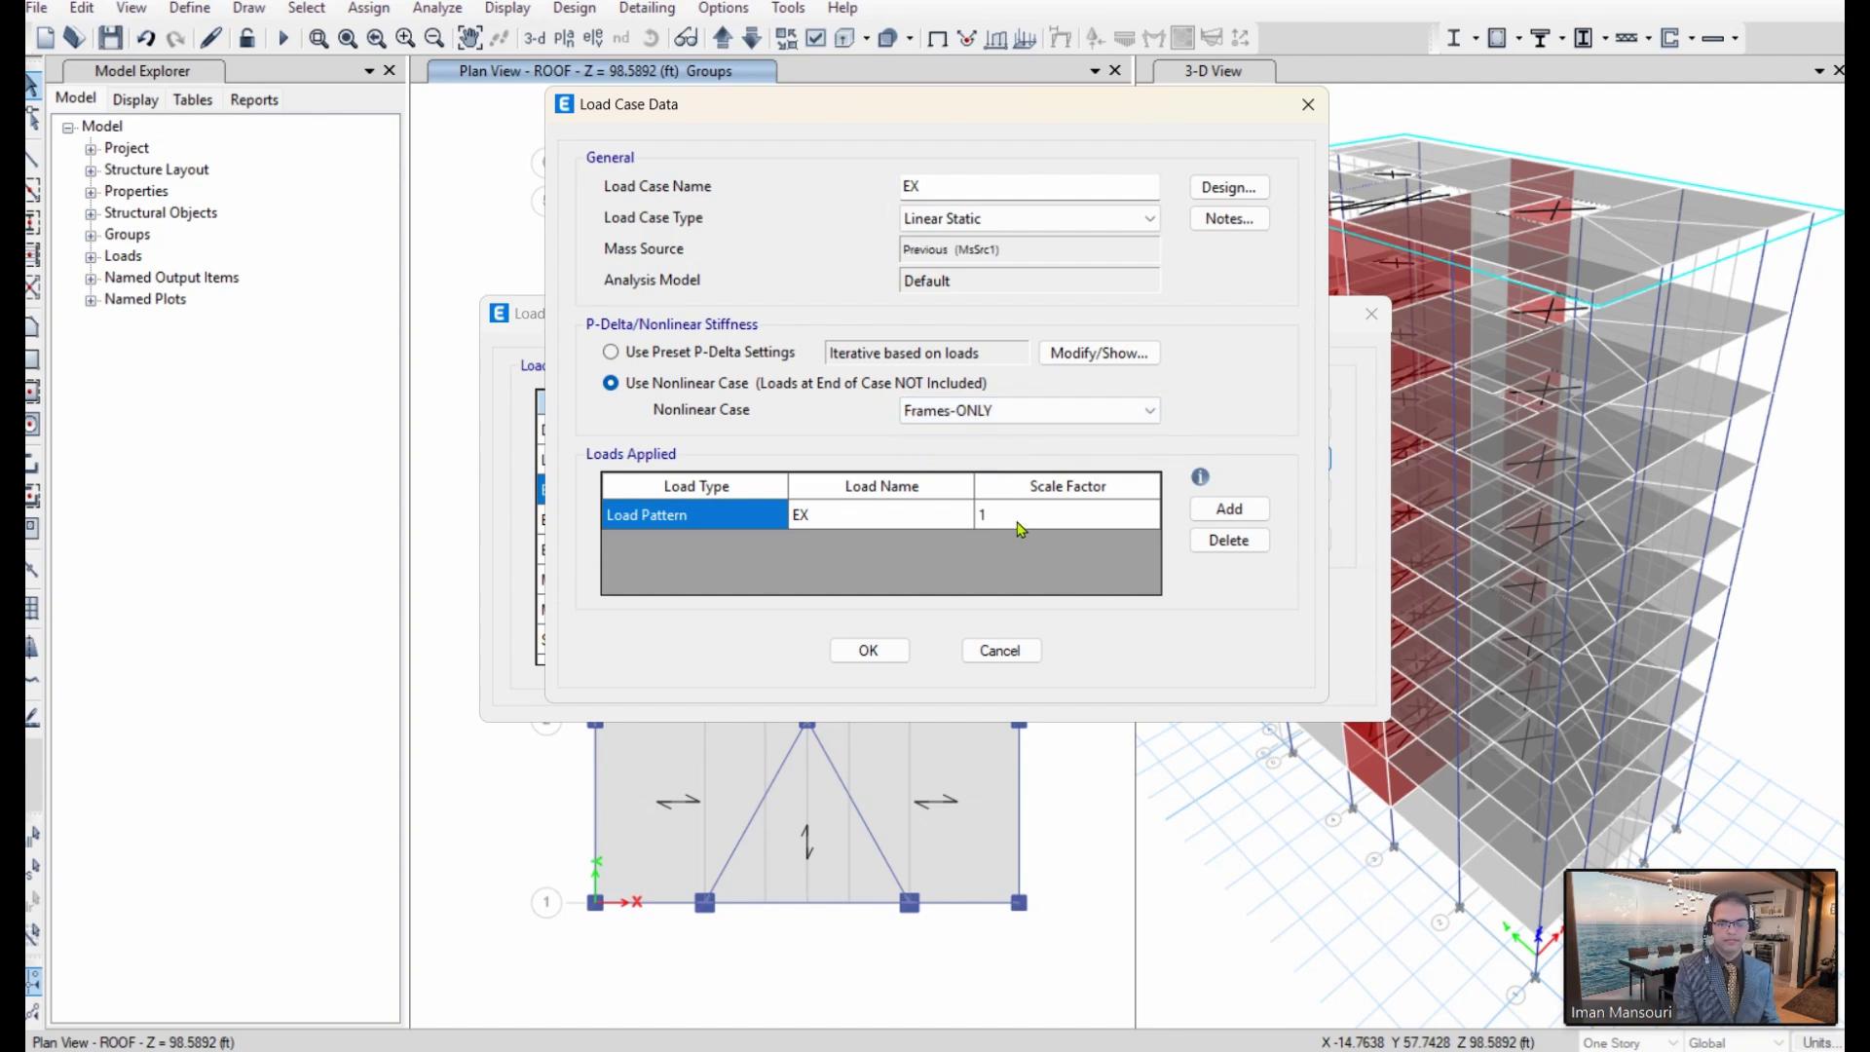
left_click(1020, 529)
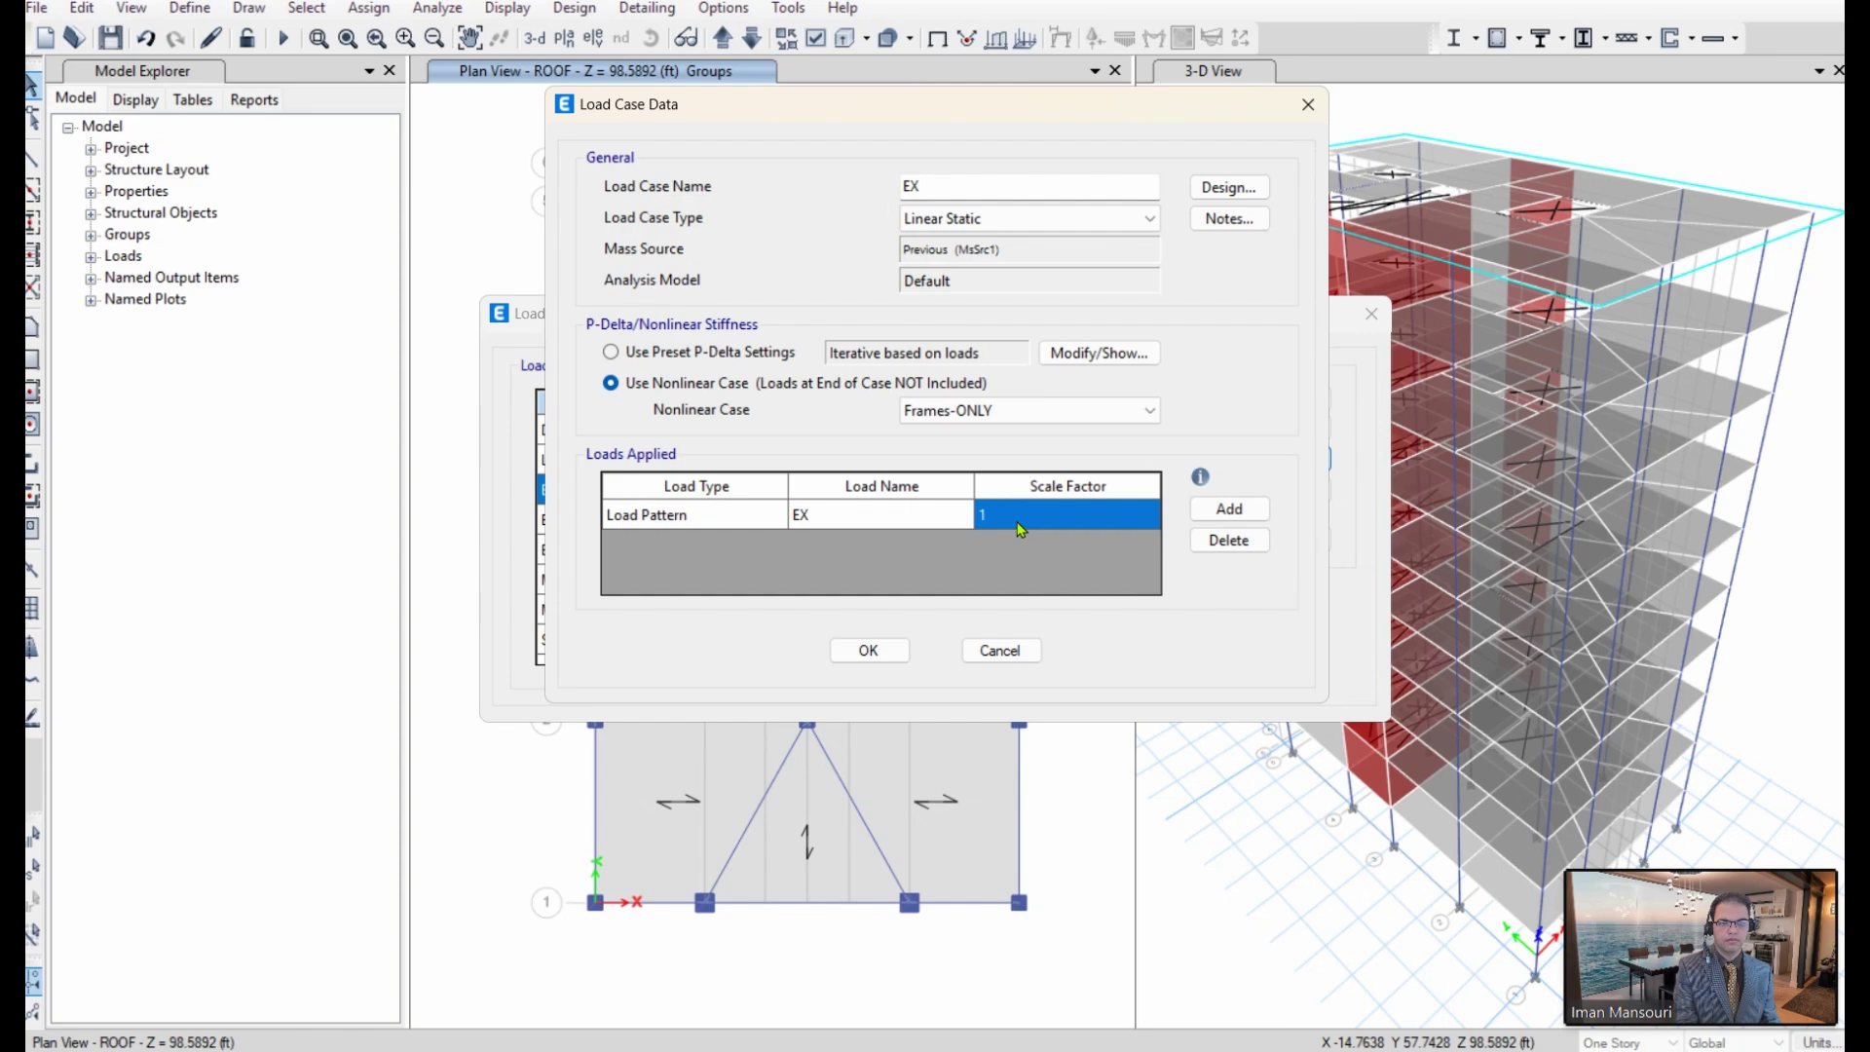
type("0.2")
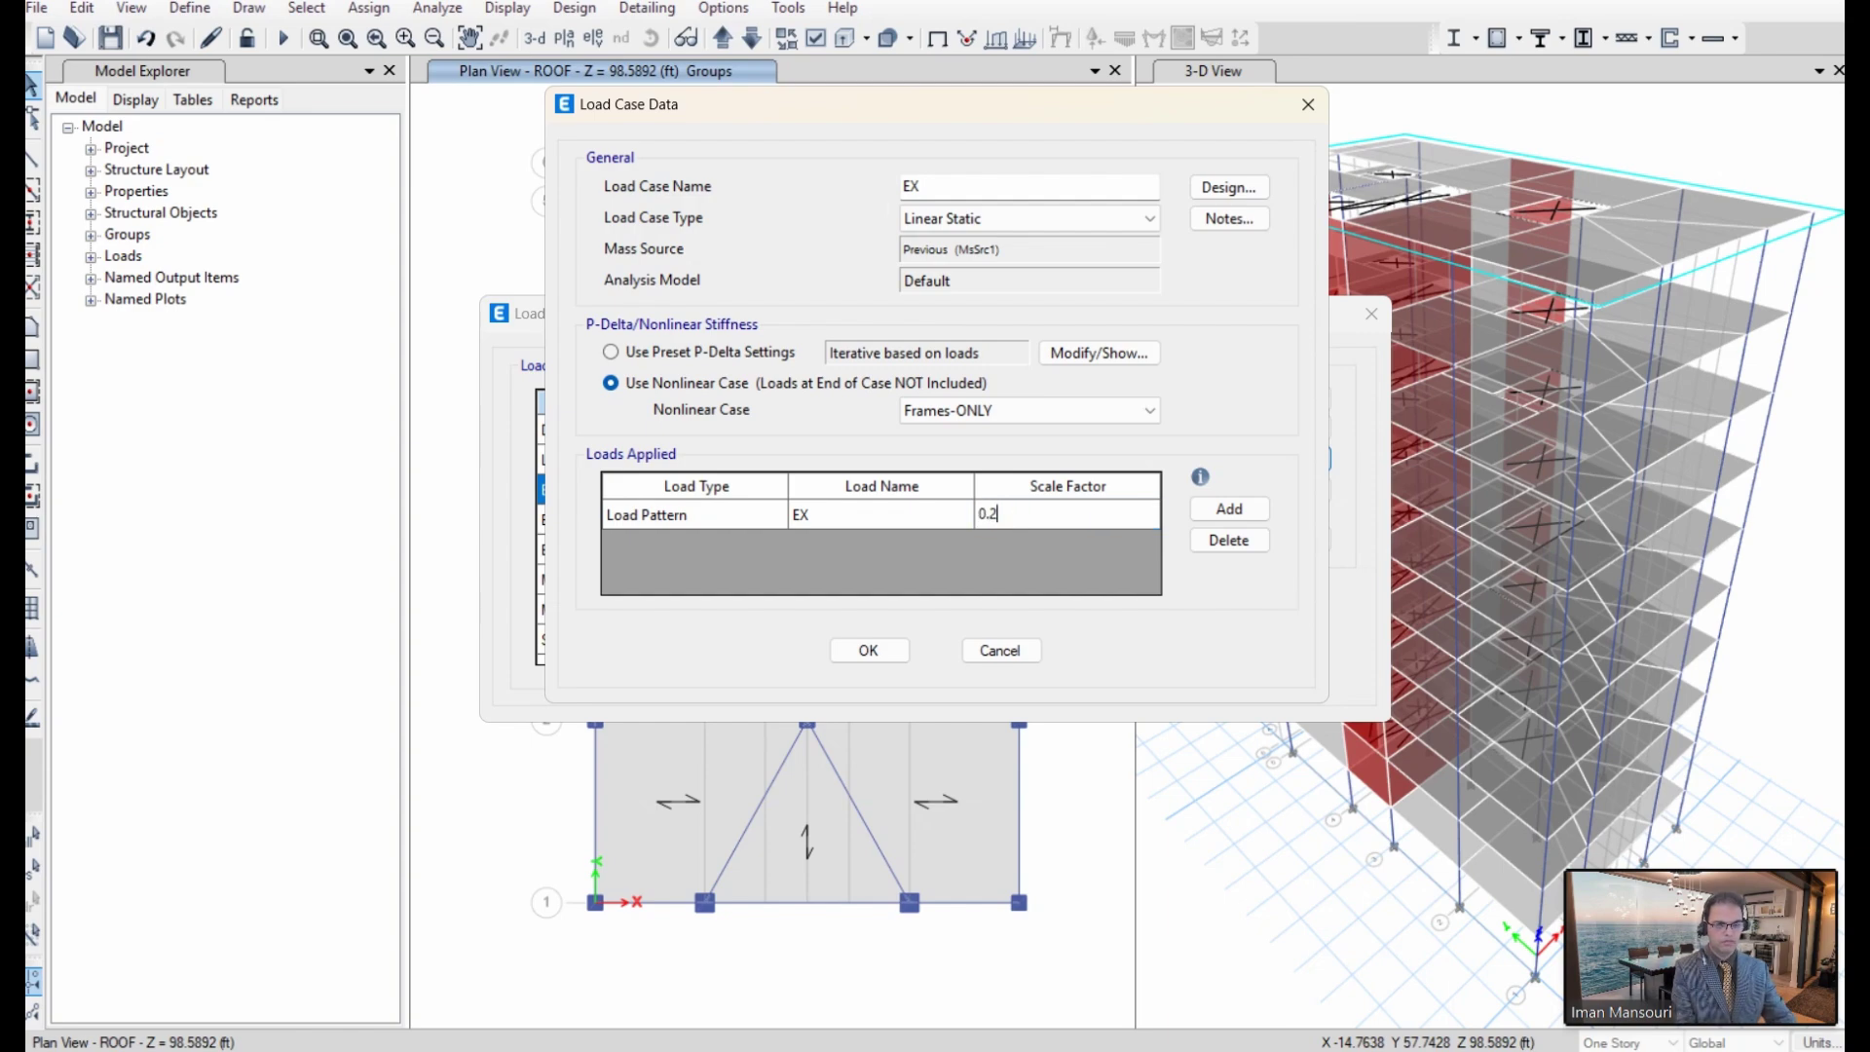
type("5")
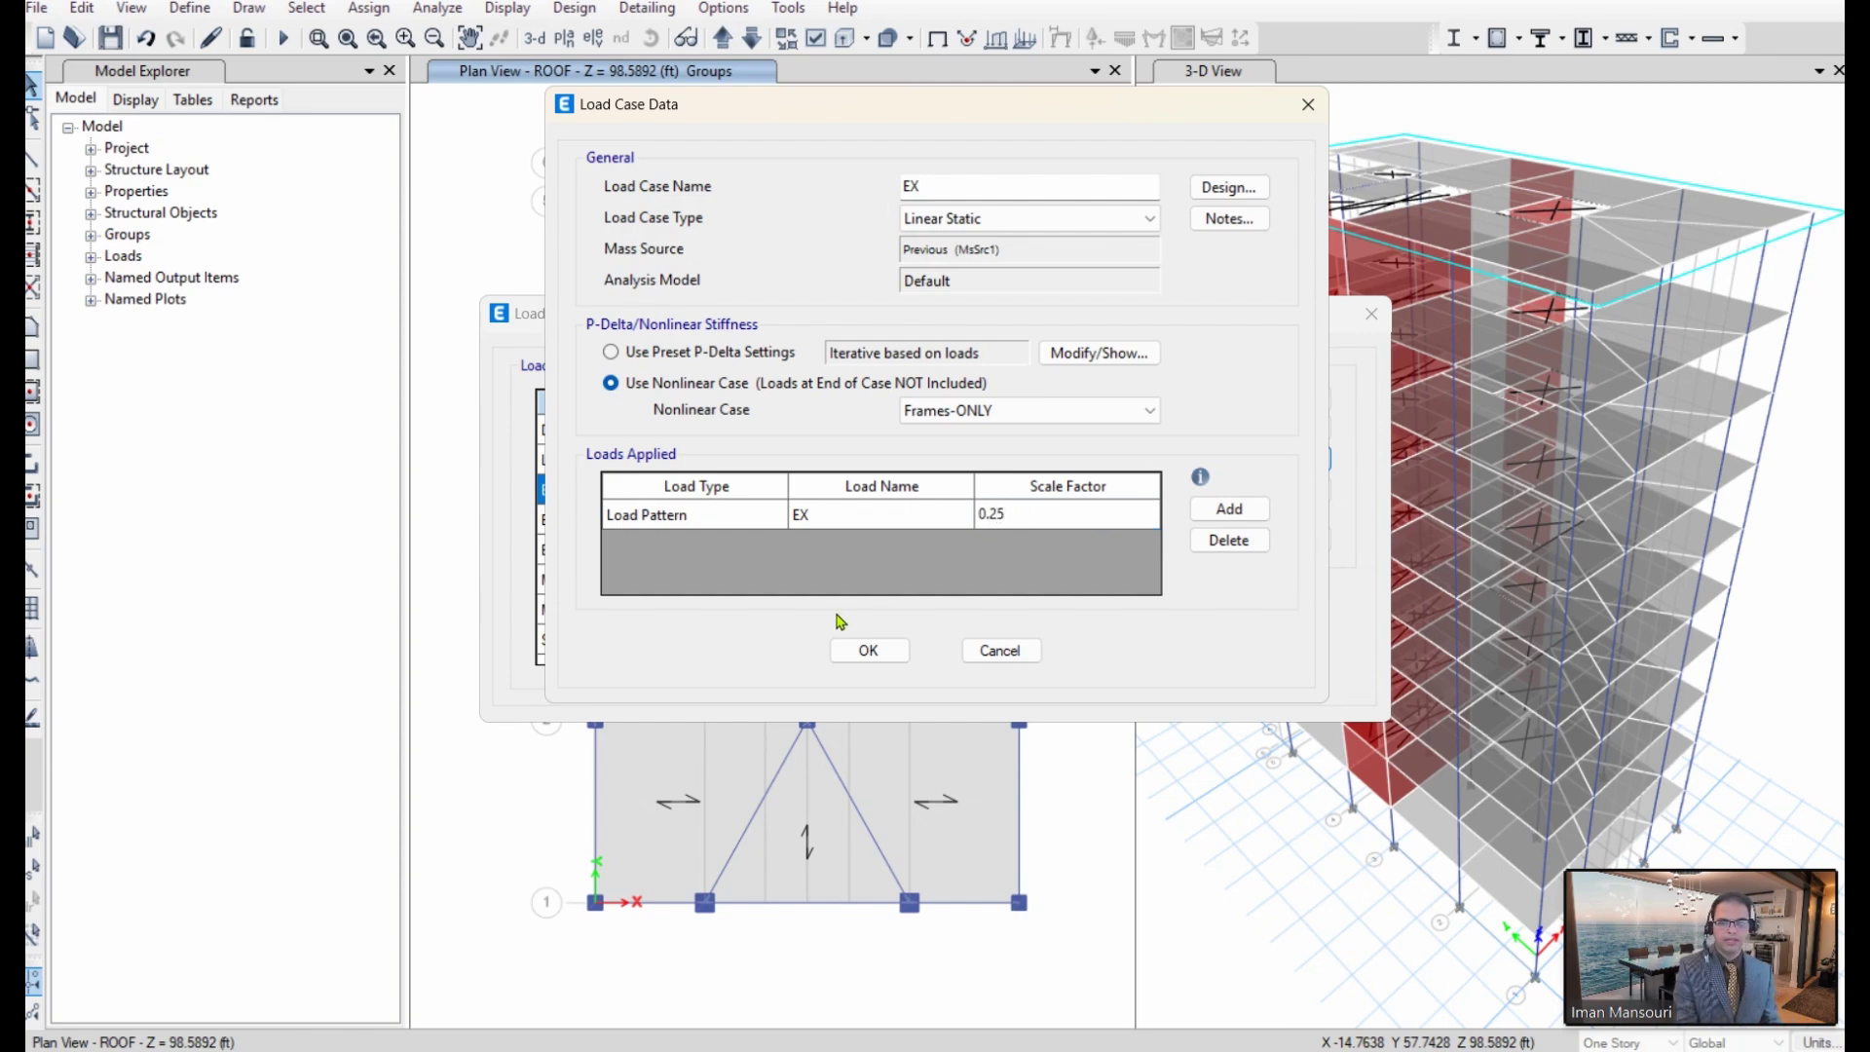
left_click(868, 651)
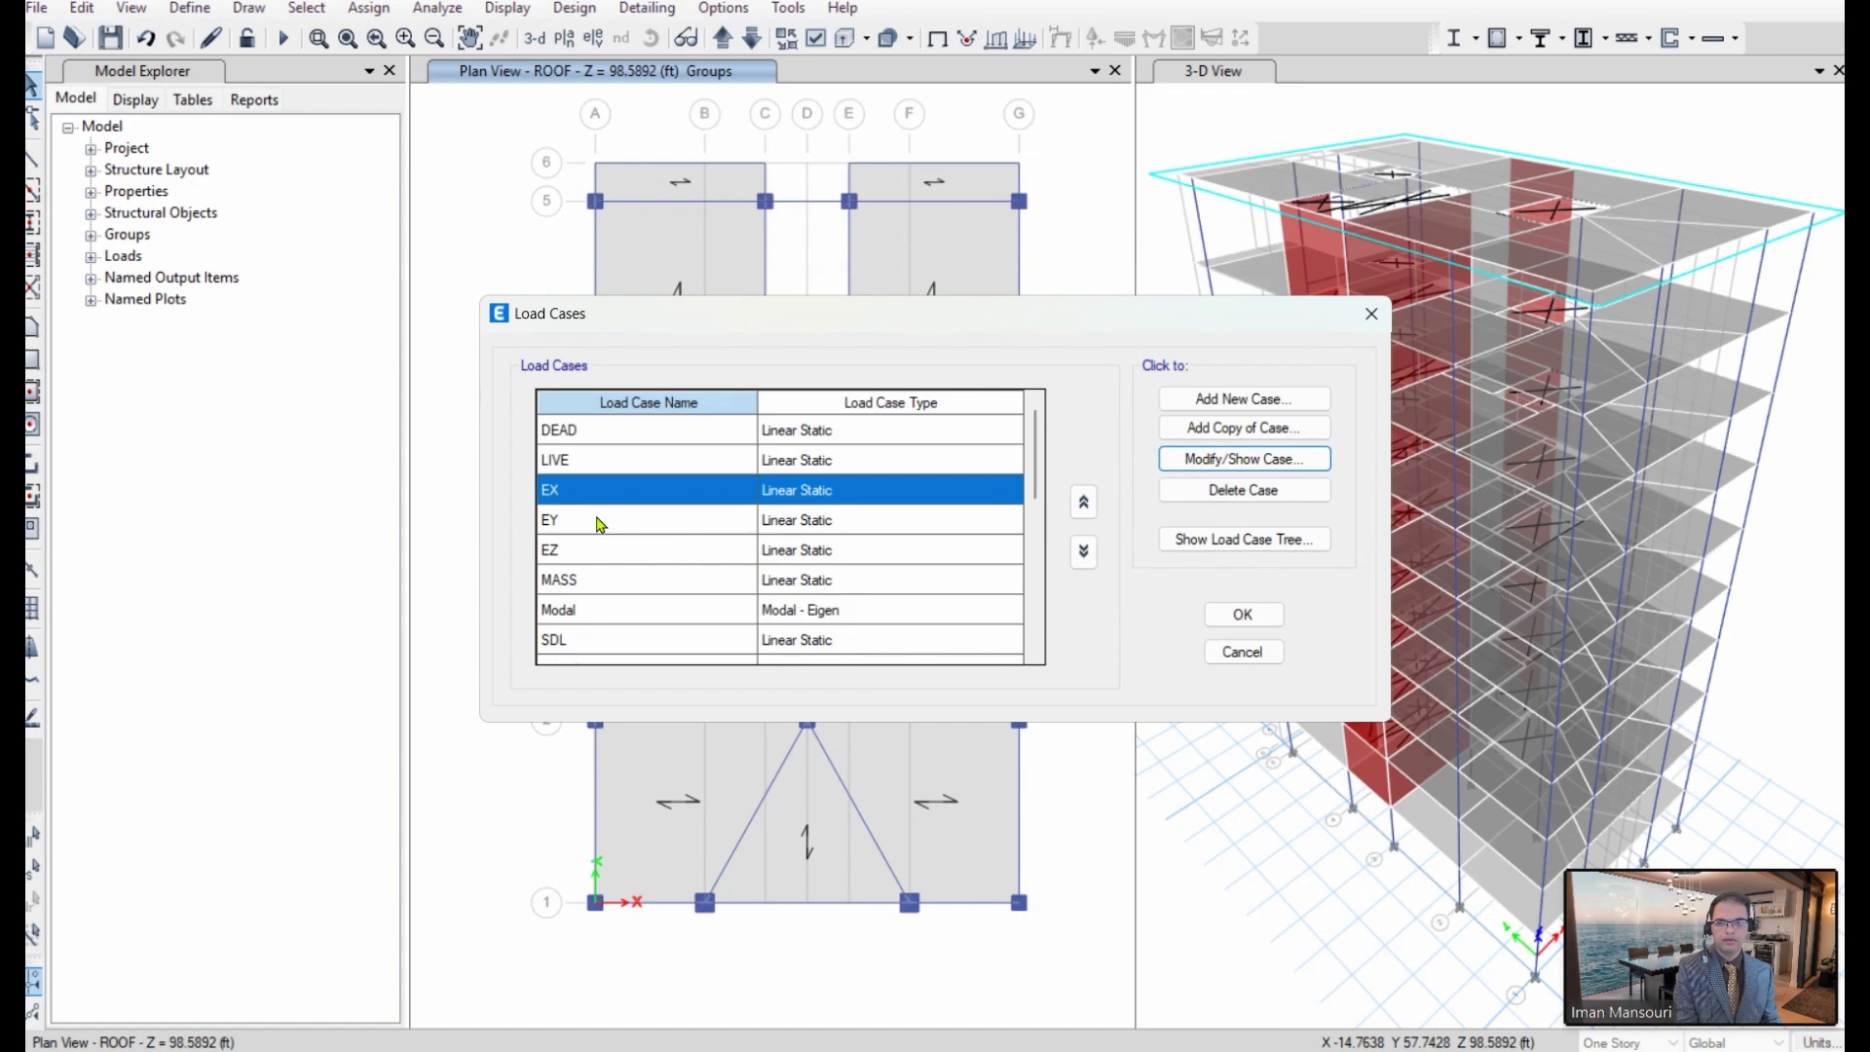
Step: Modify the EY load case to use the nonlinear case Frames-ONLY and a 0.25 scale factor, and save the load cases
left_click(600, 526)
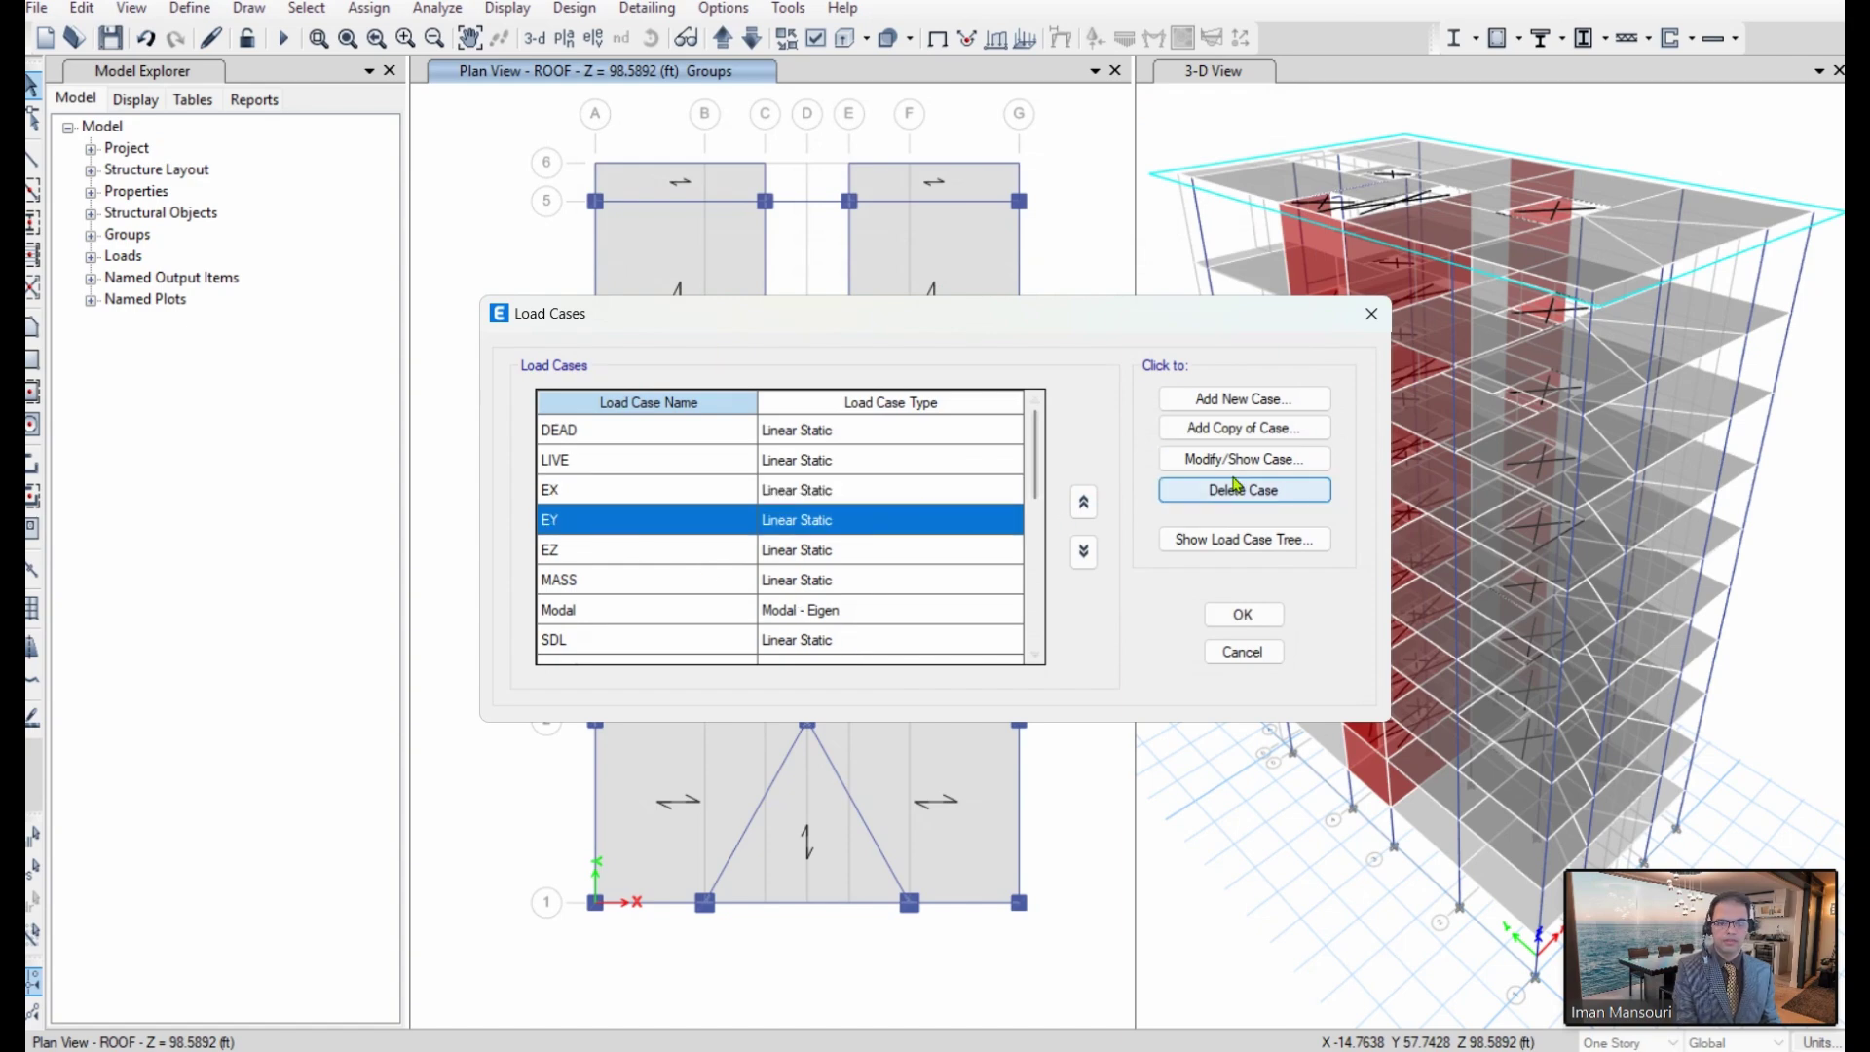
left_click(1255, 454)
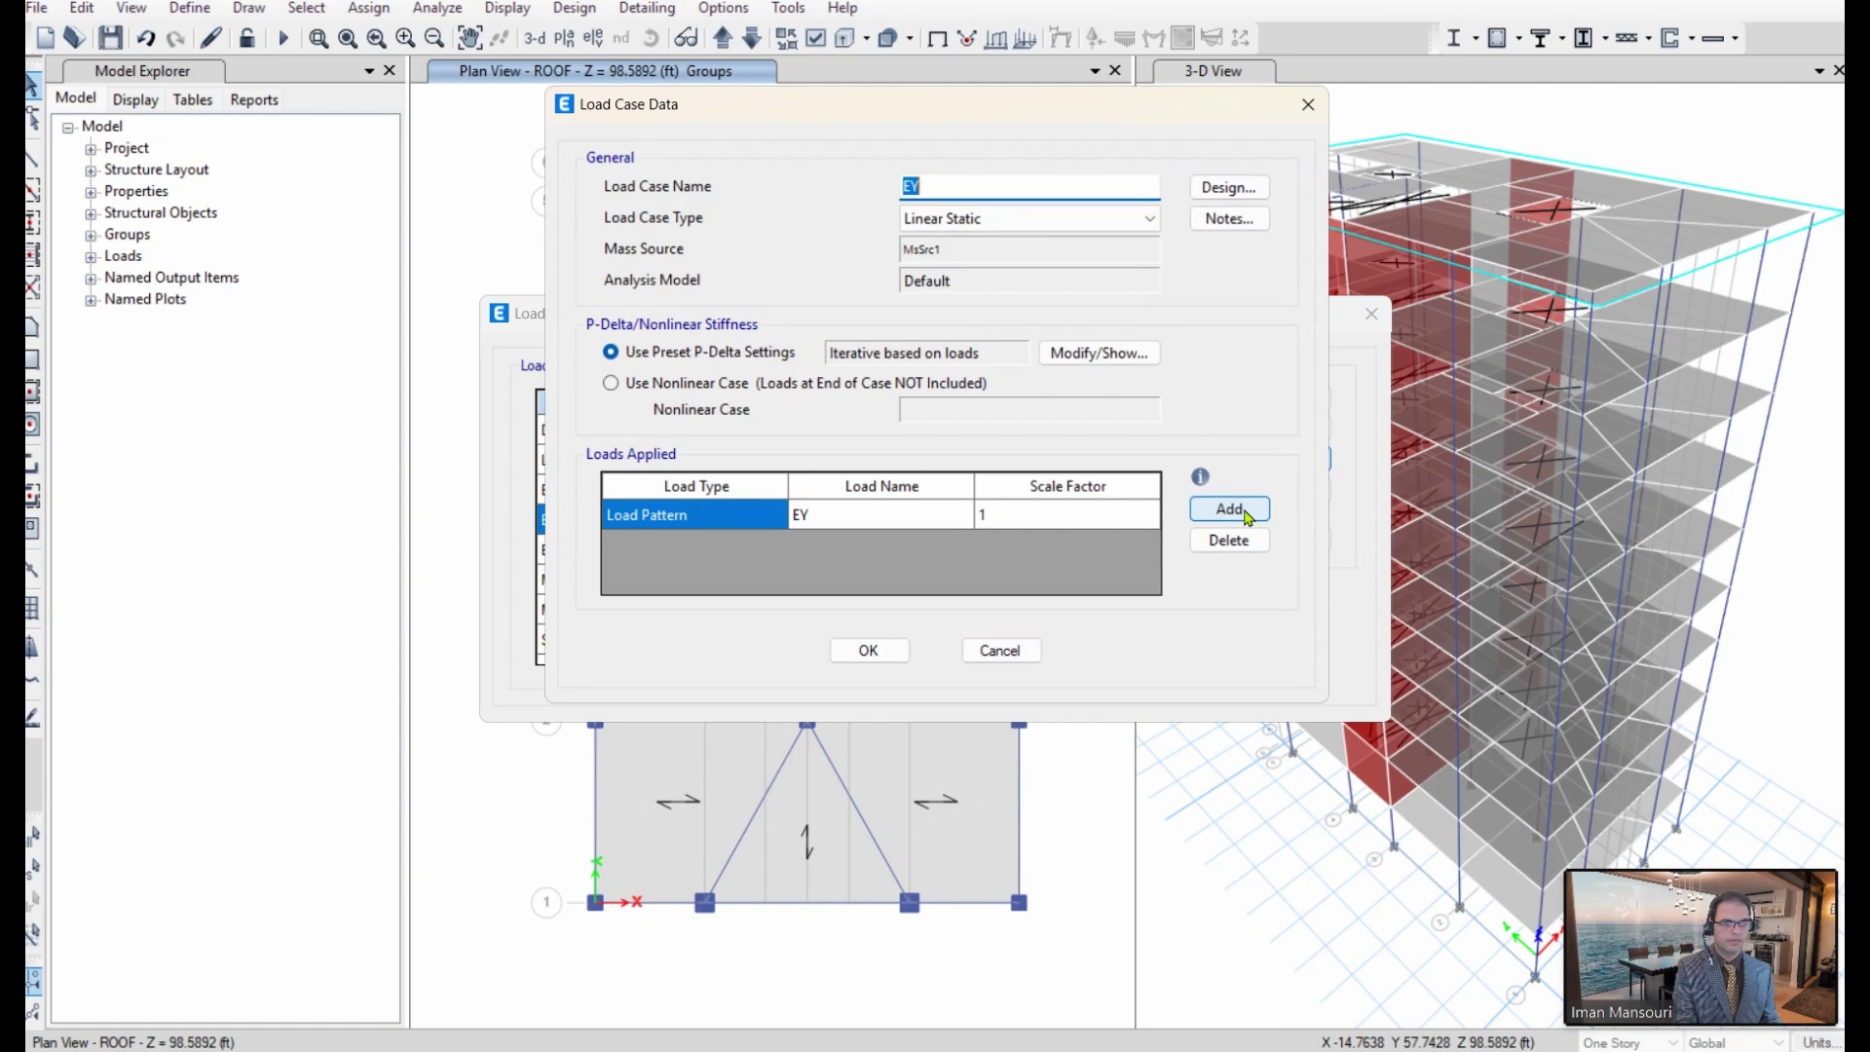
left_click(718, 387)
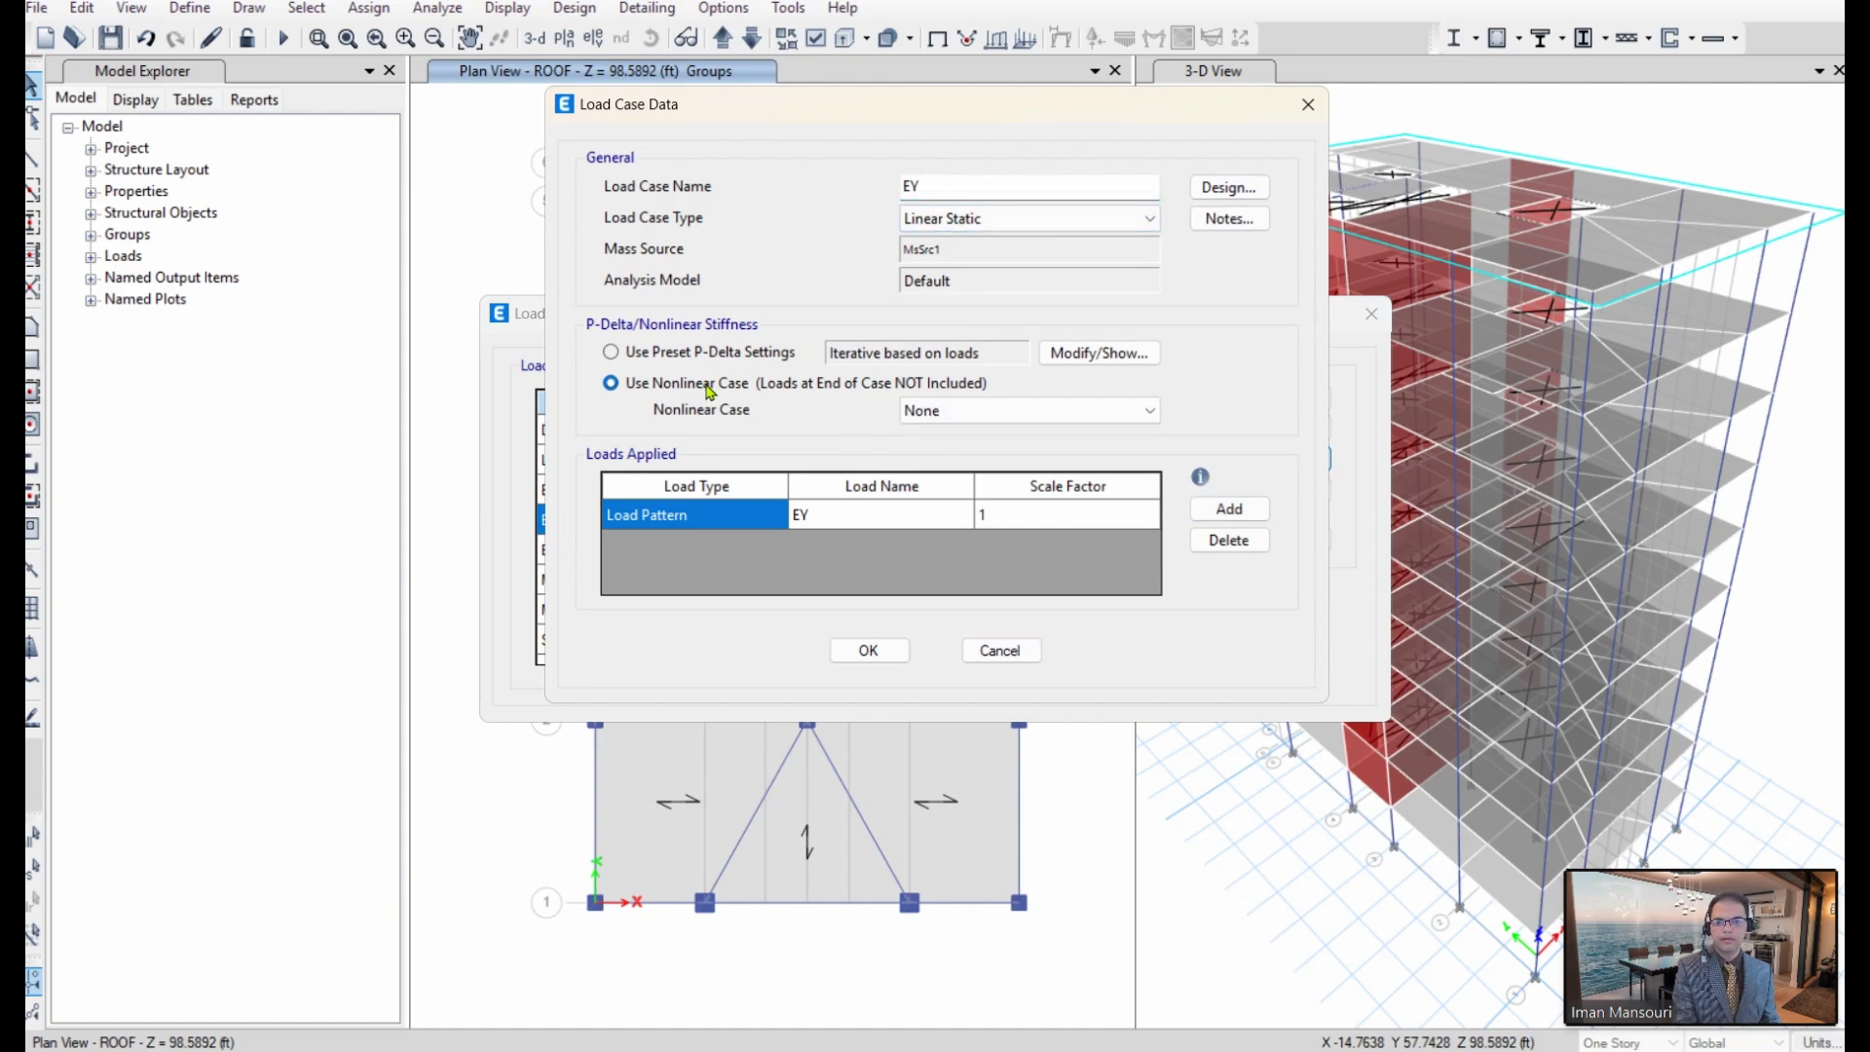
left_click(1031, 410)
left_click(989, 448)
left_click(1013, 514)
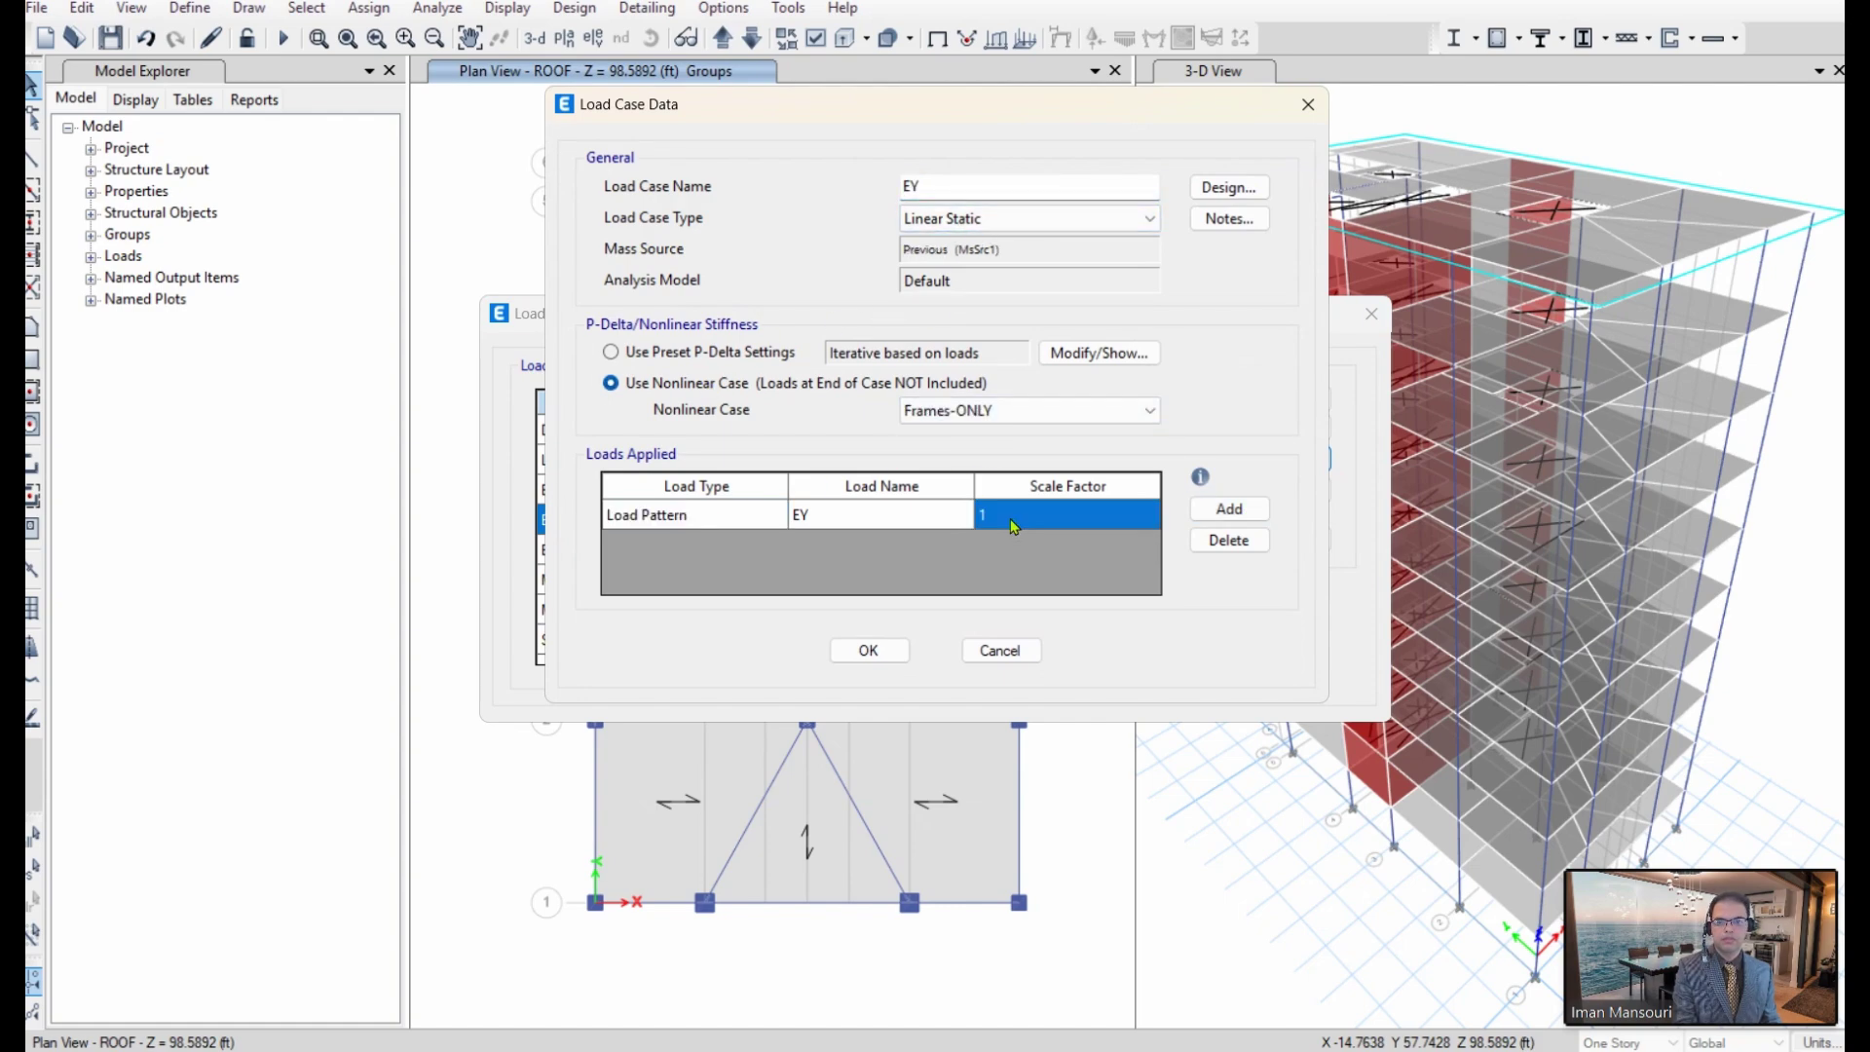
left_click(1013, 514)
key("BackSpace")
type("0.25")
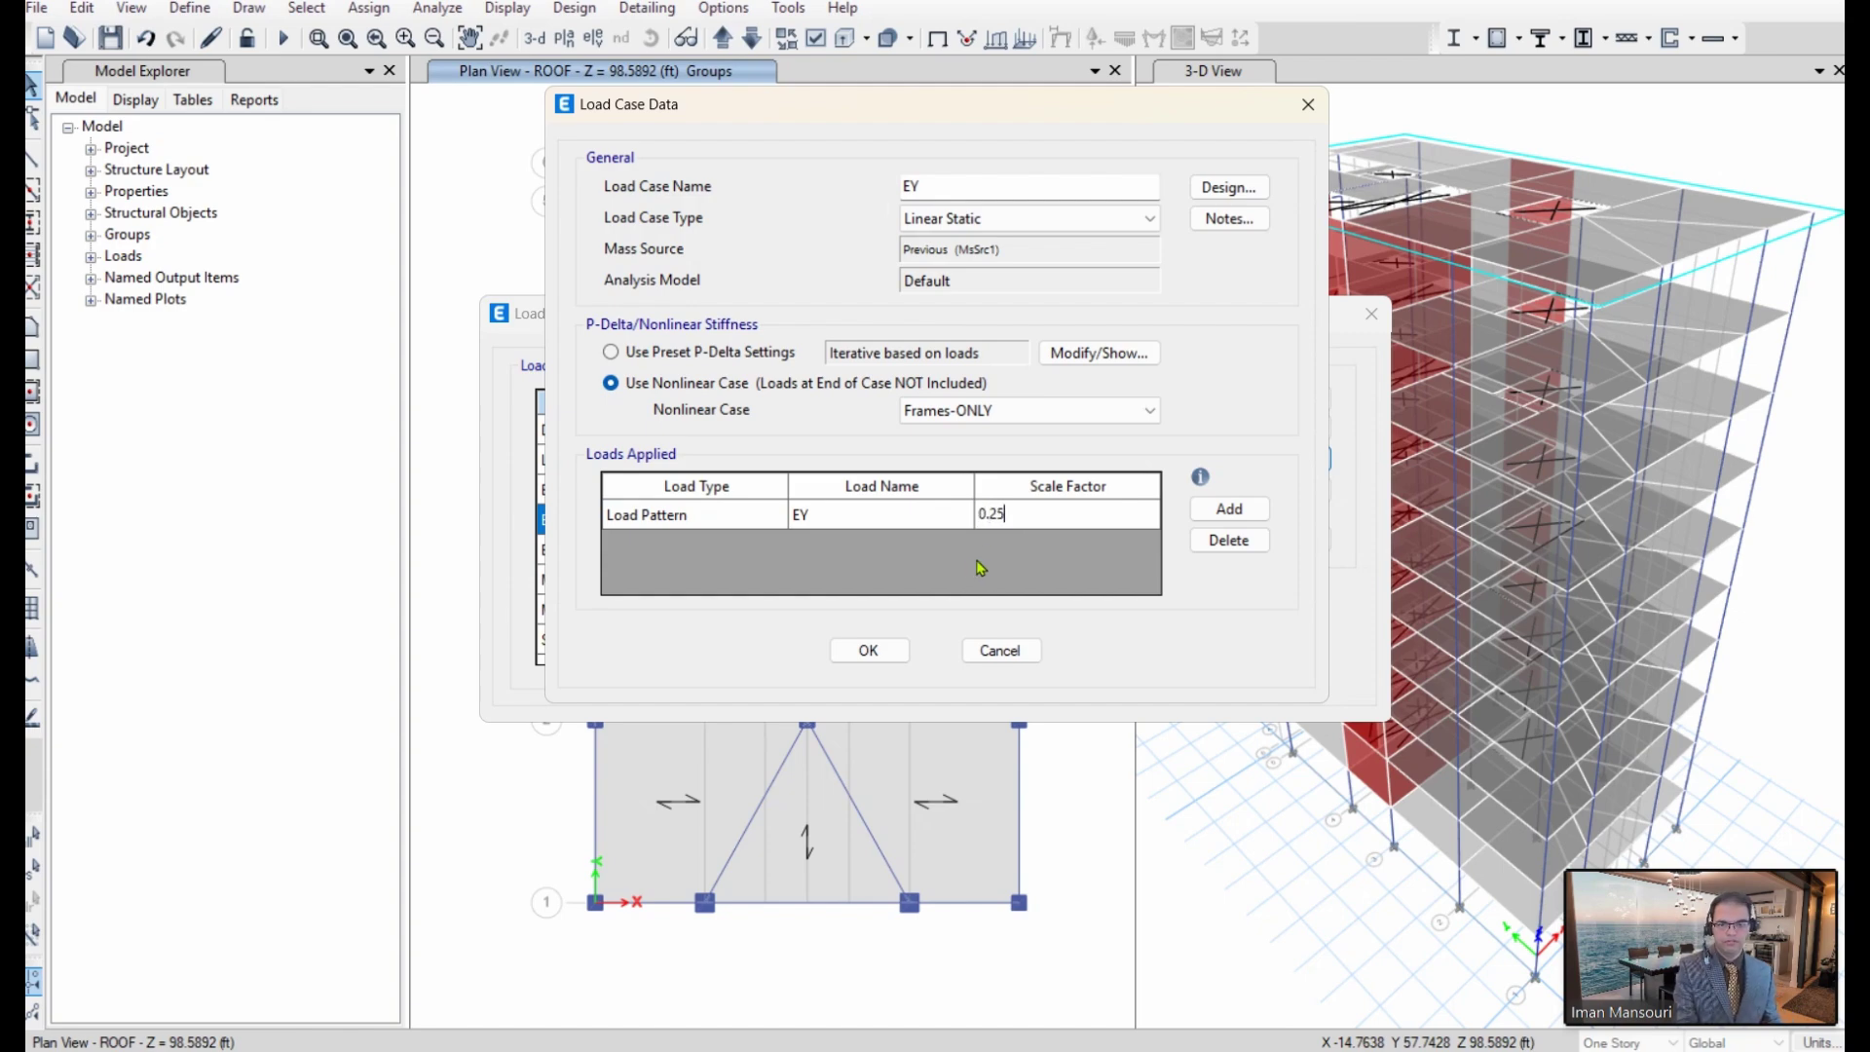
left_click(868, 650)
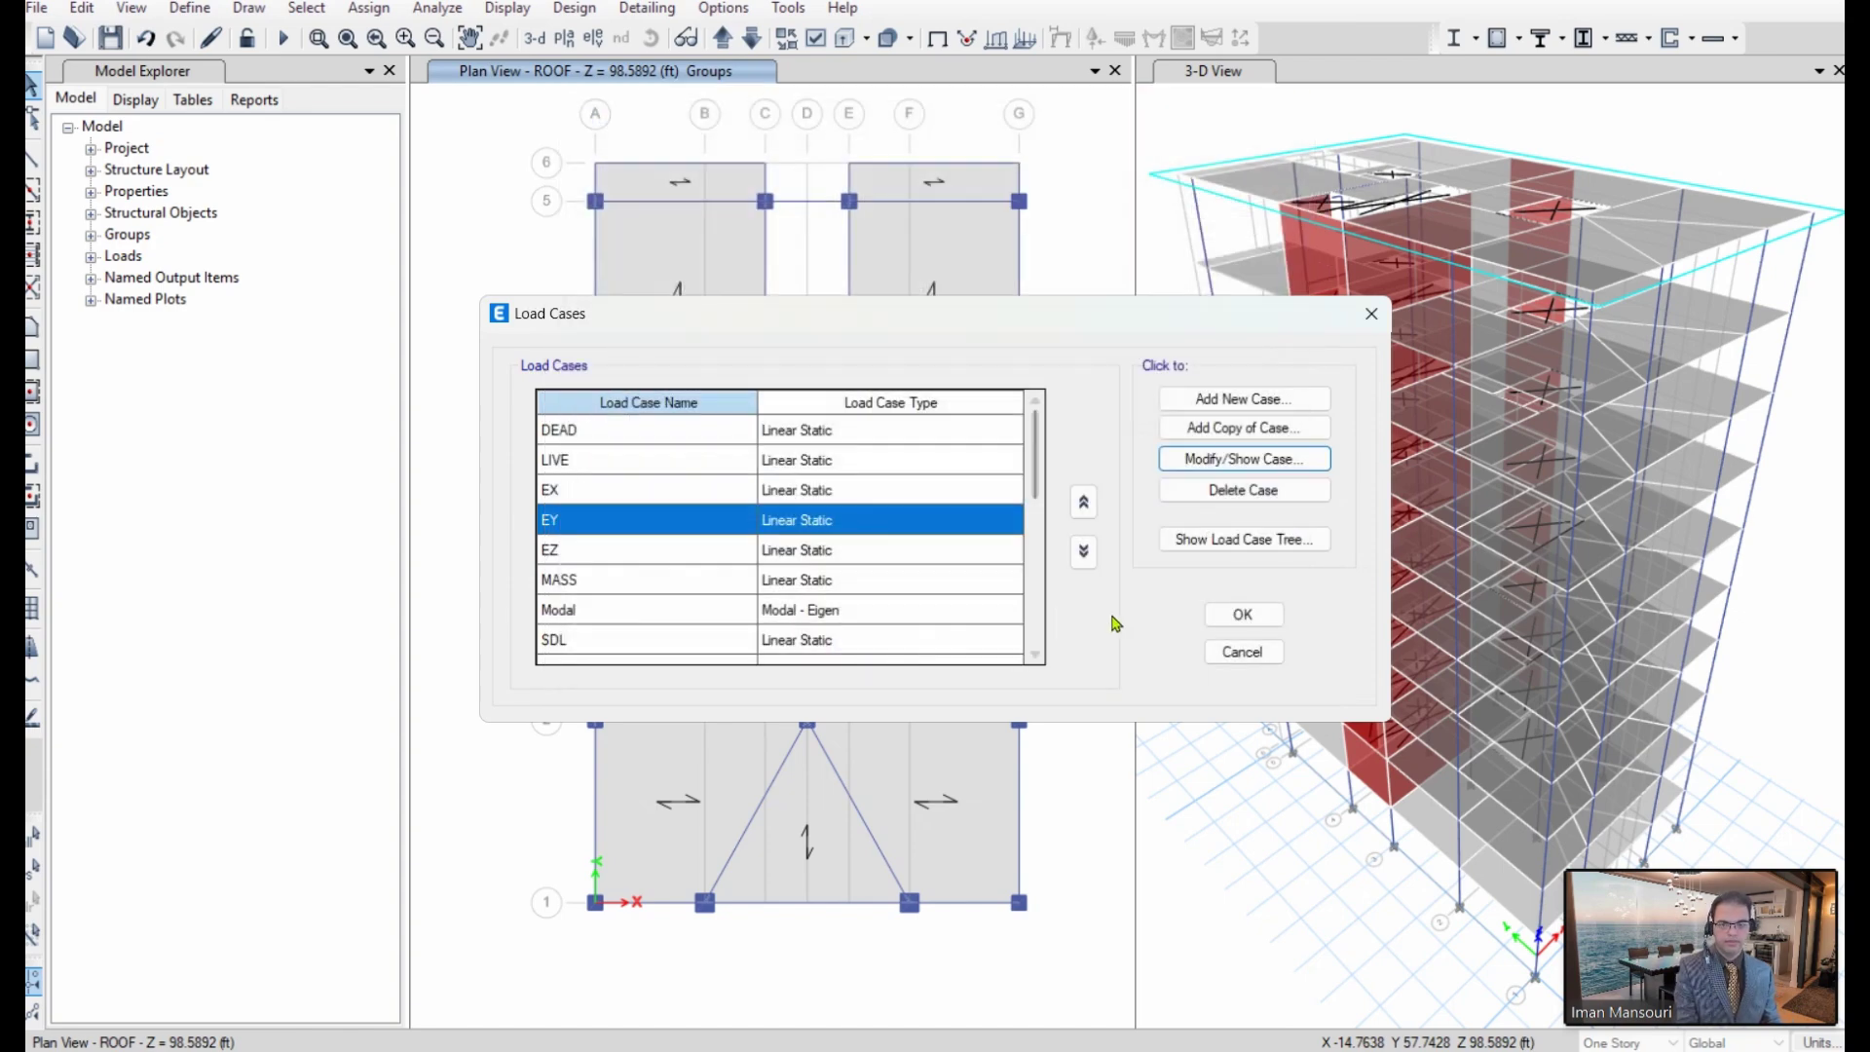
left_click(1242, 613)
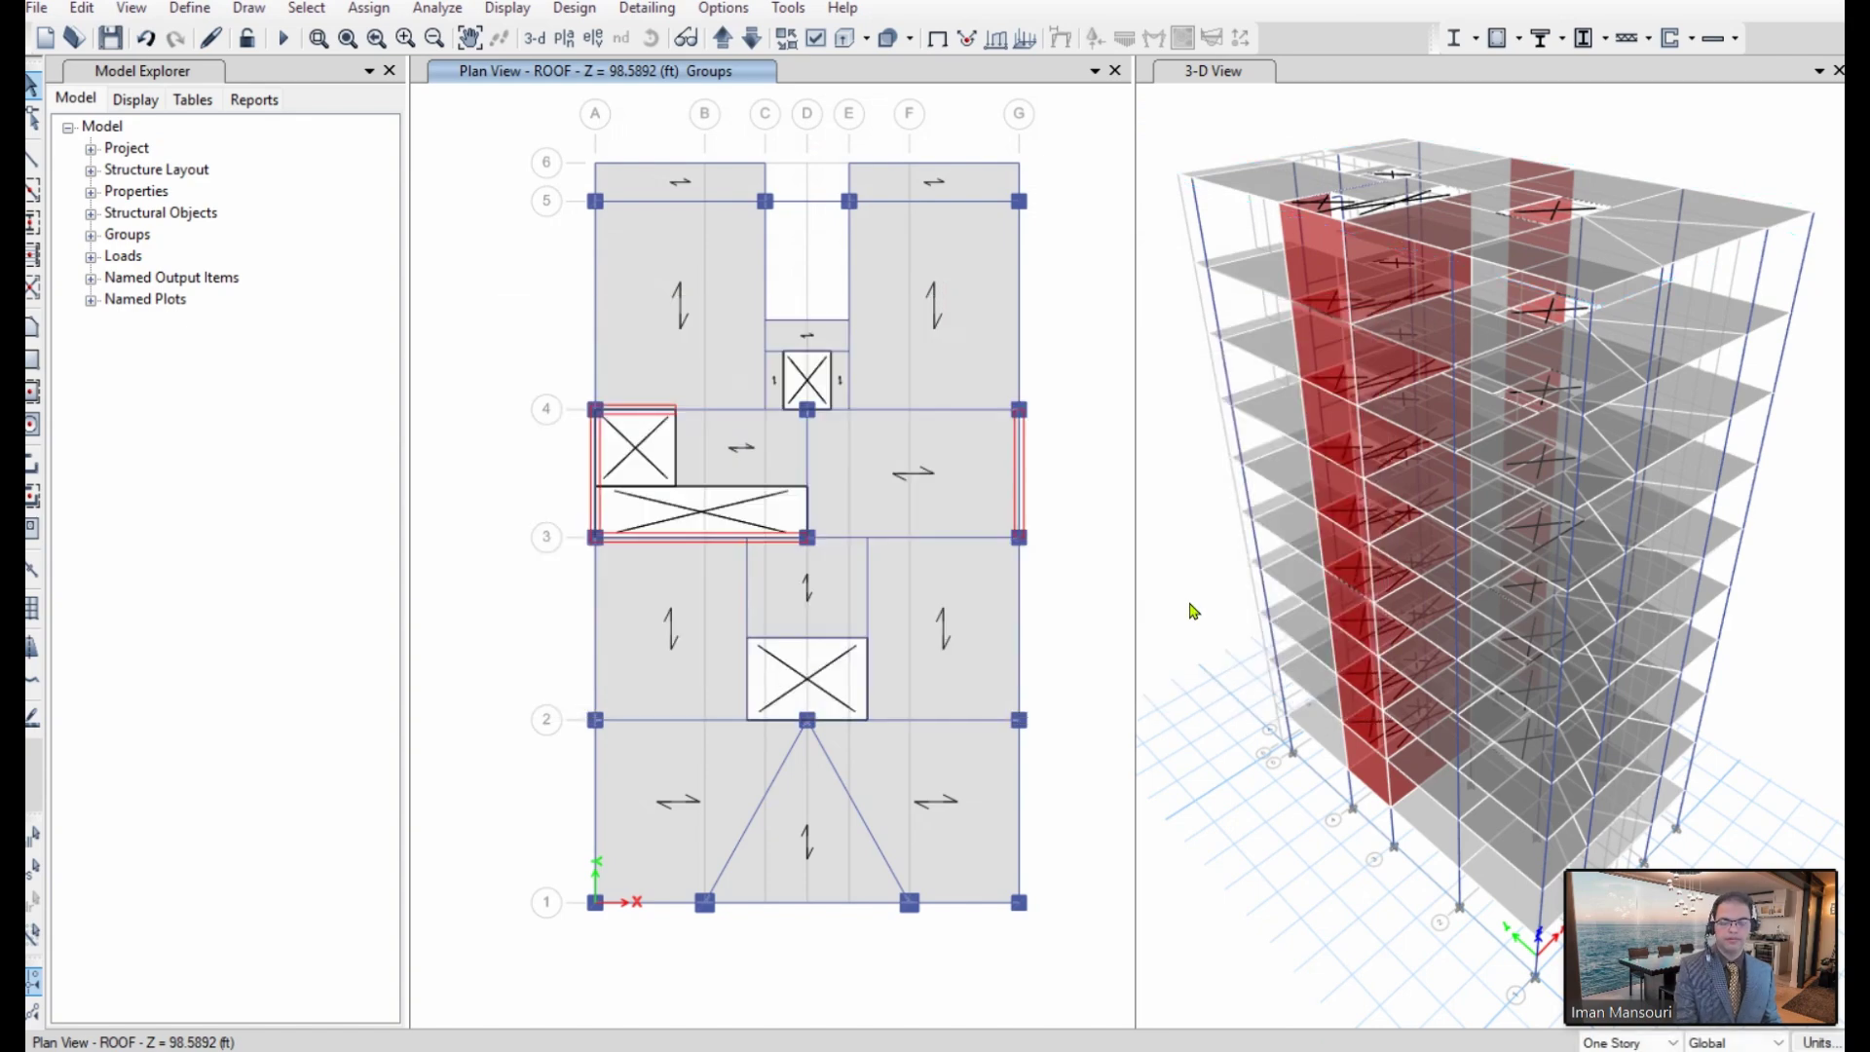
Step: Run the analysis and animate the deformed shape of the DEAD load case in the 3-D view
left_click(284, 39)
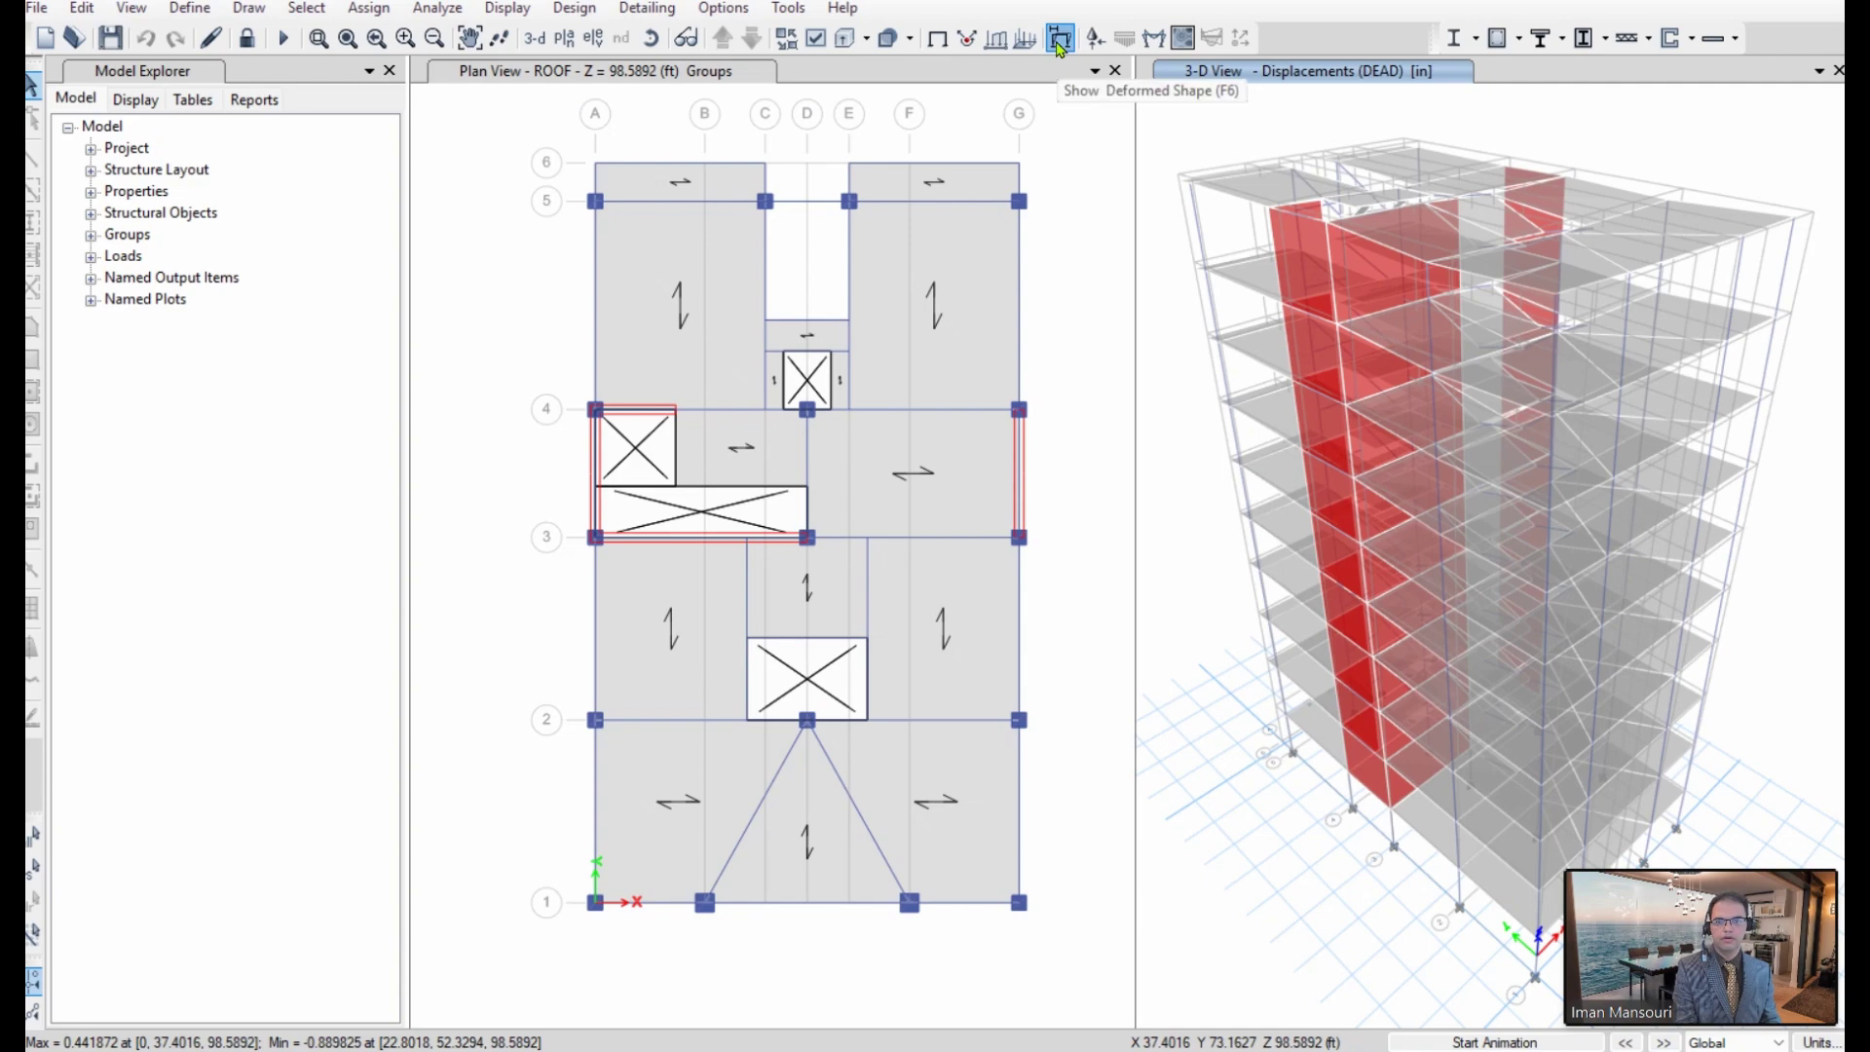
left_click(1060, 41)
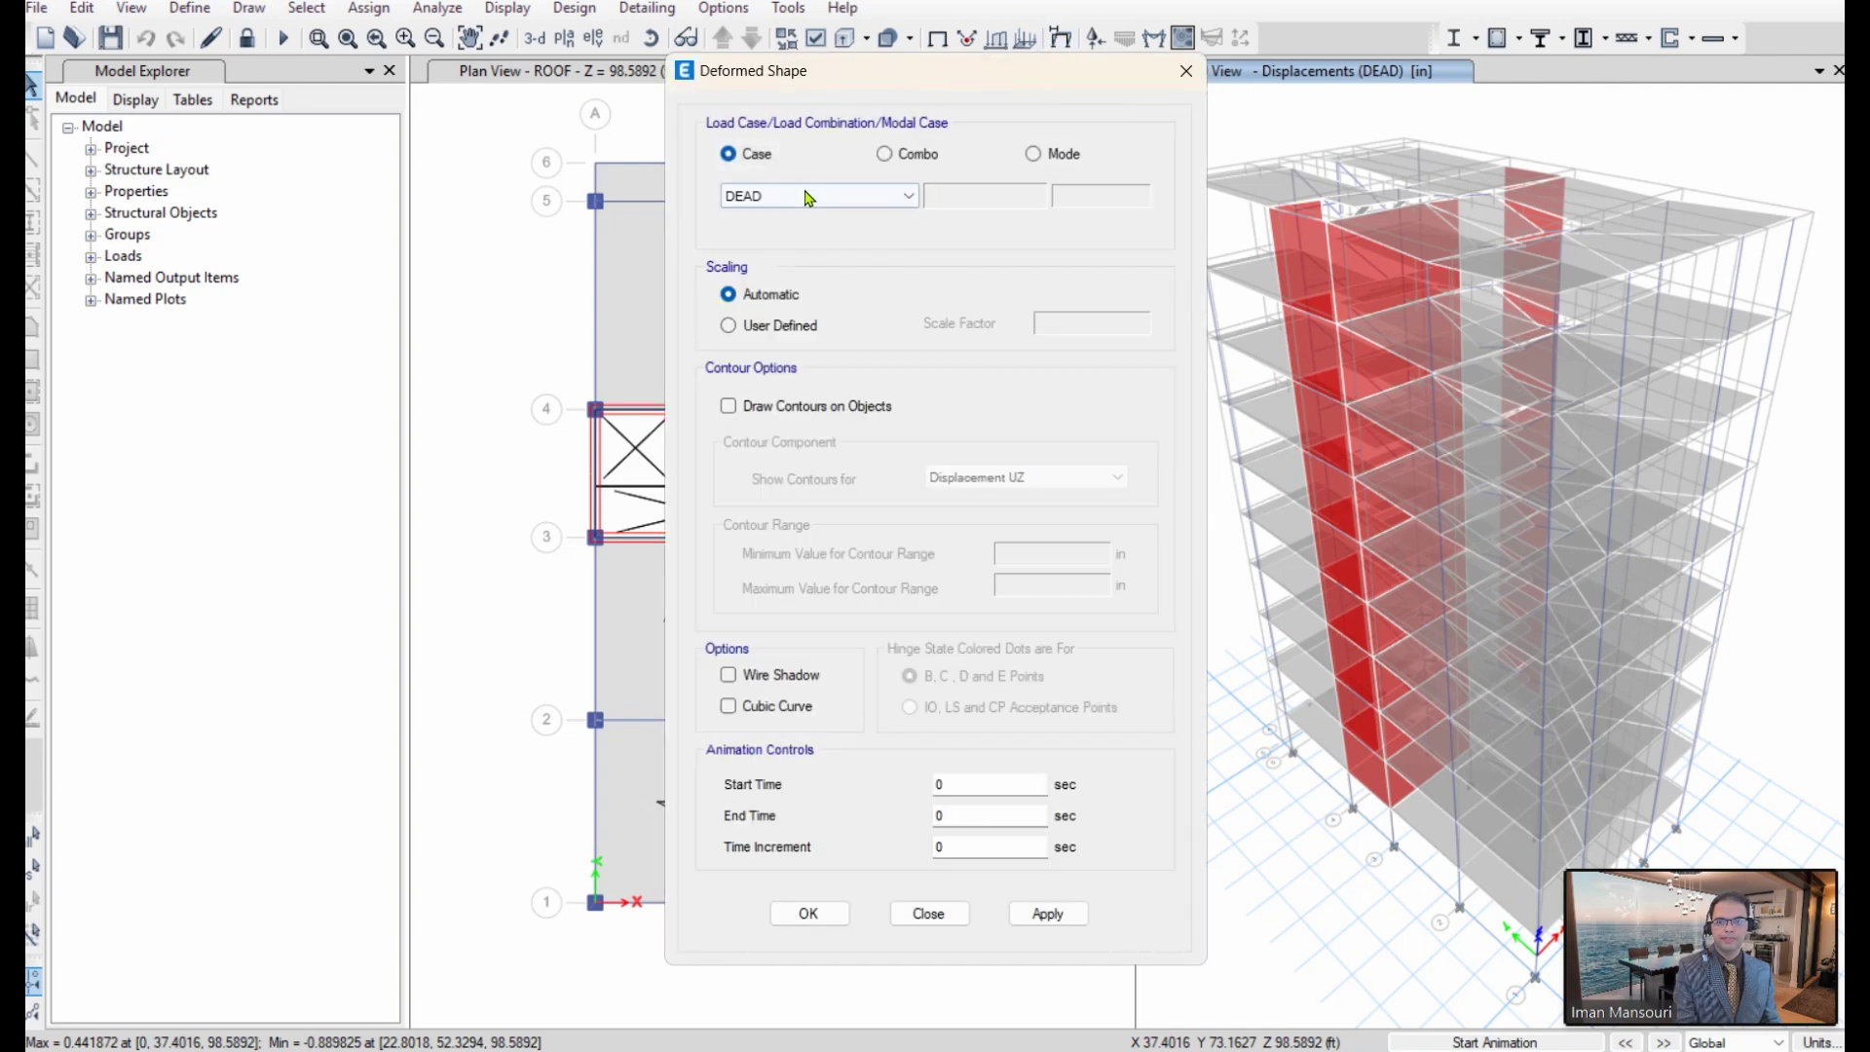
left_click(808, 199)
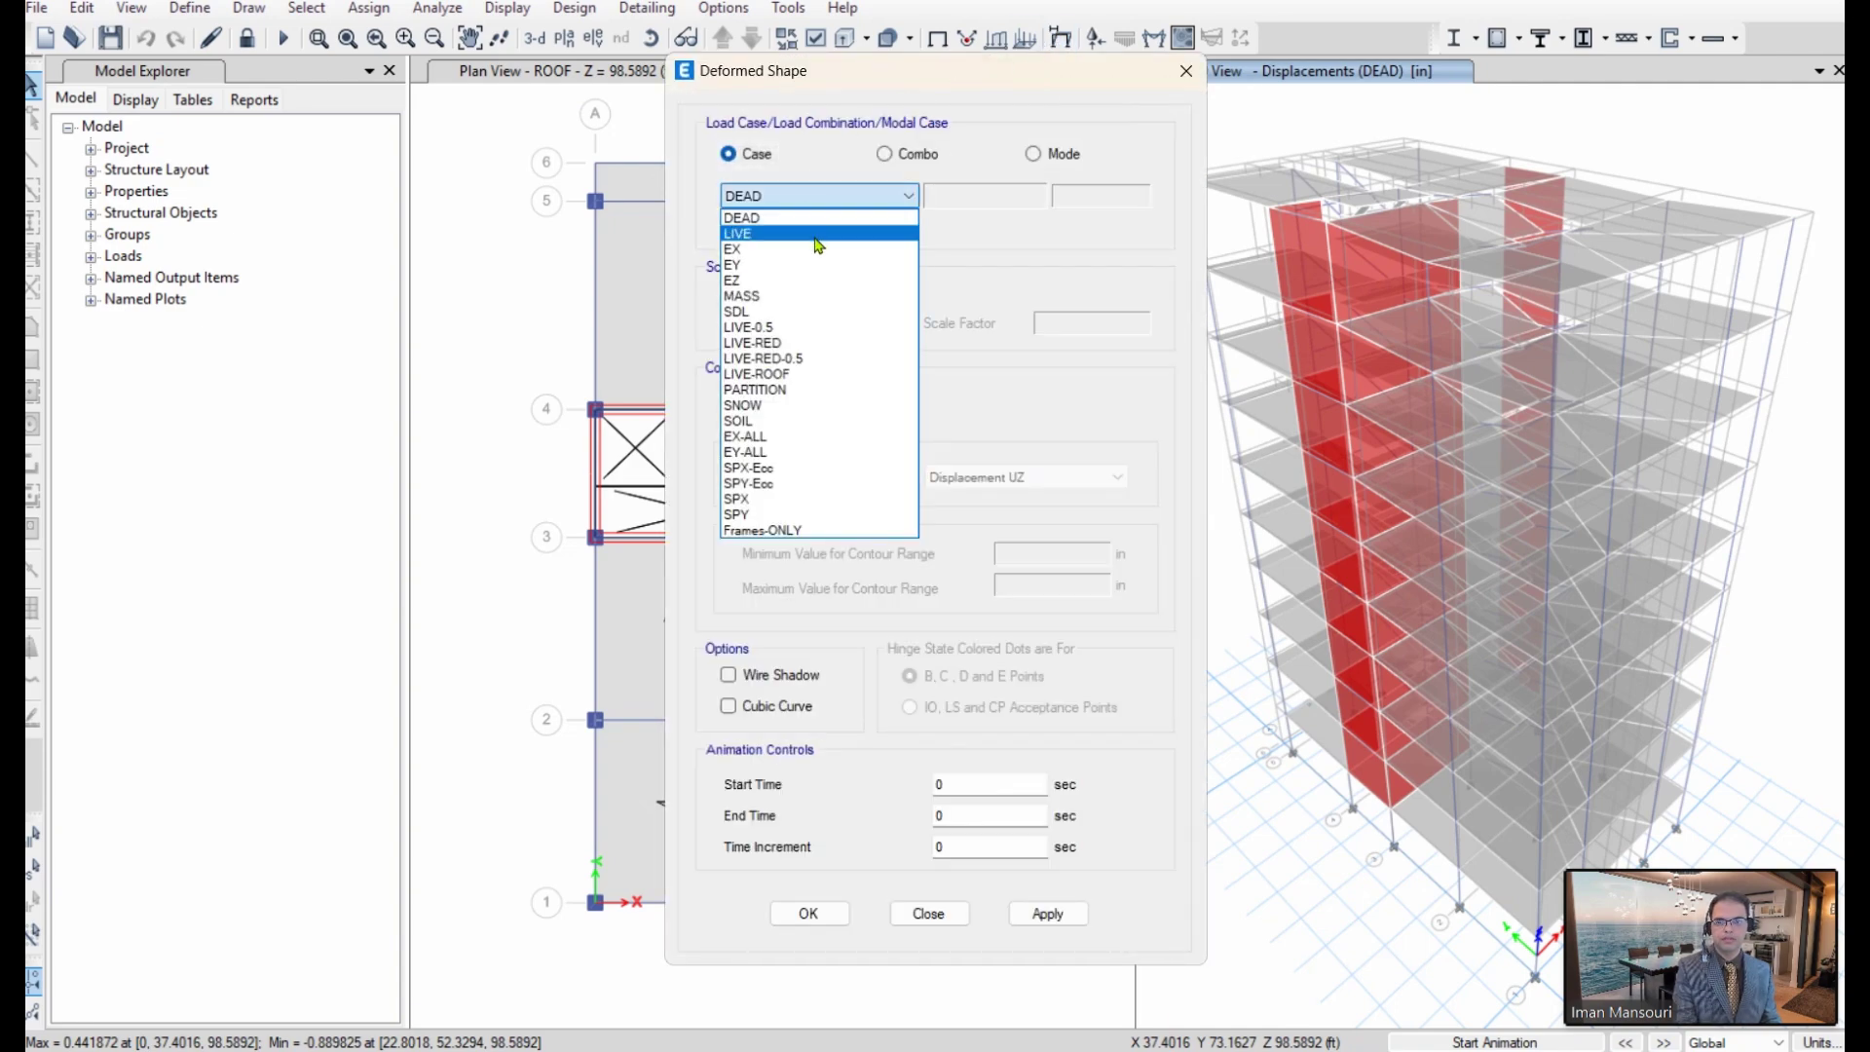
left_click(818, 218)
left_click(1060, 921)
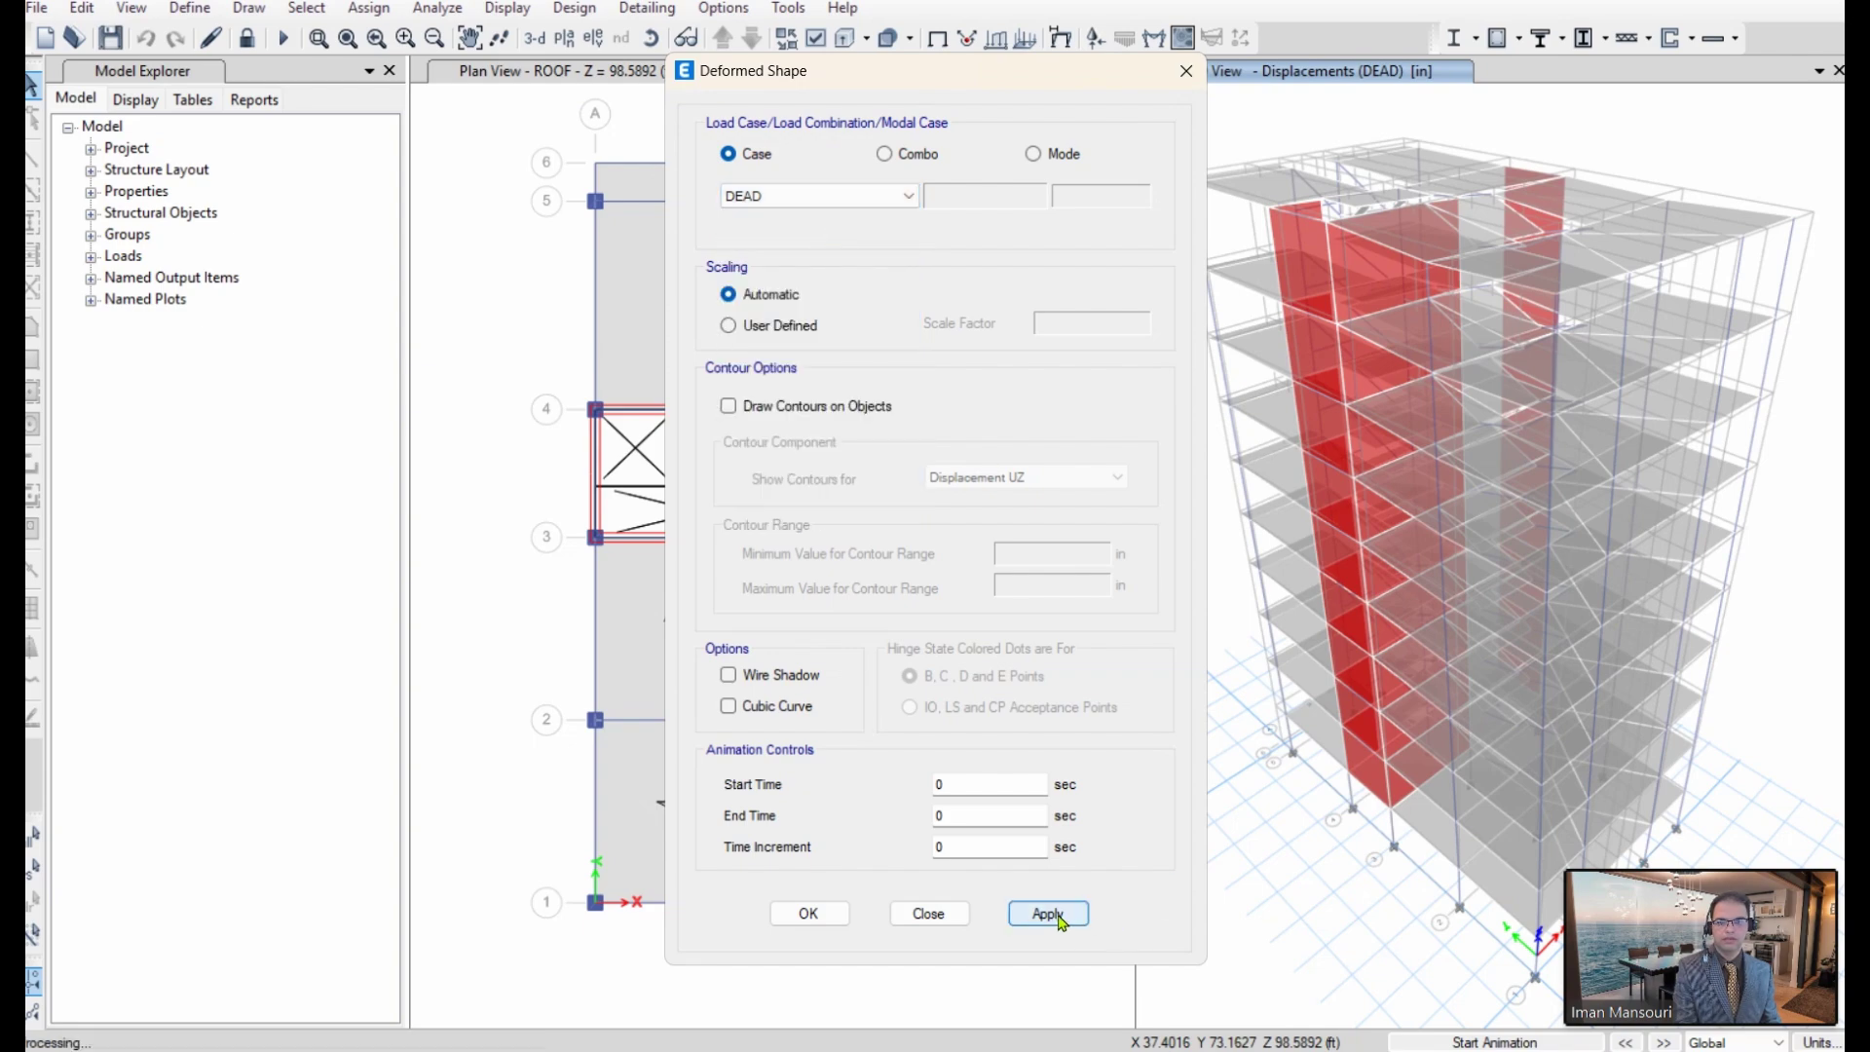
left_click_drag(1710, 876, 195, 901)
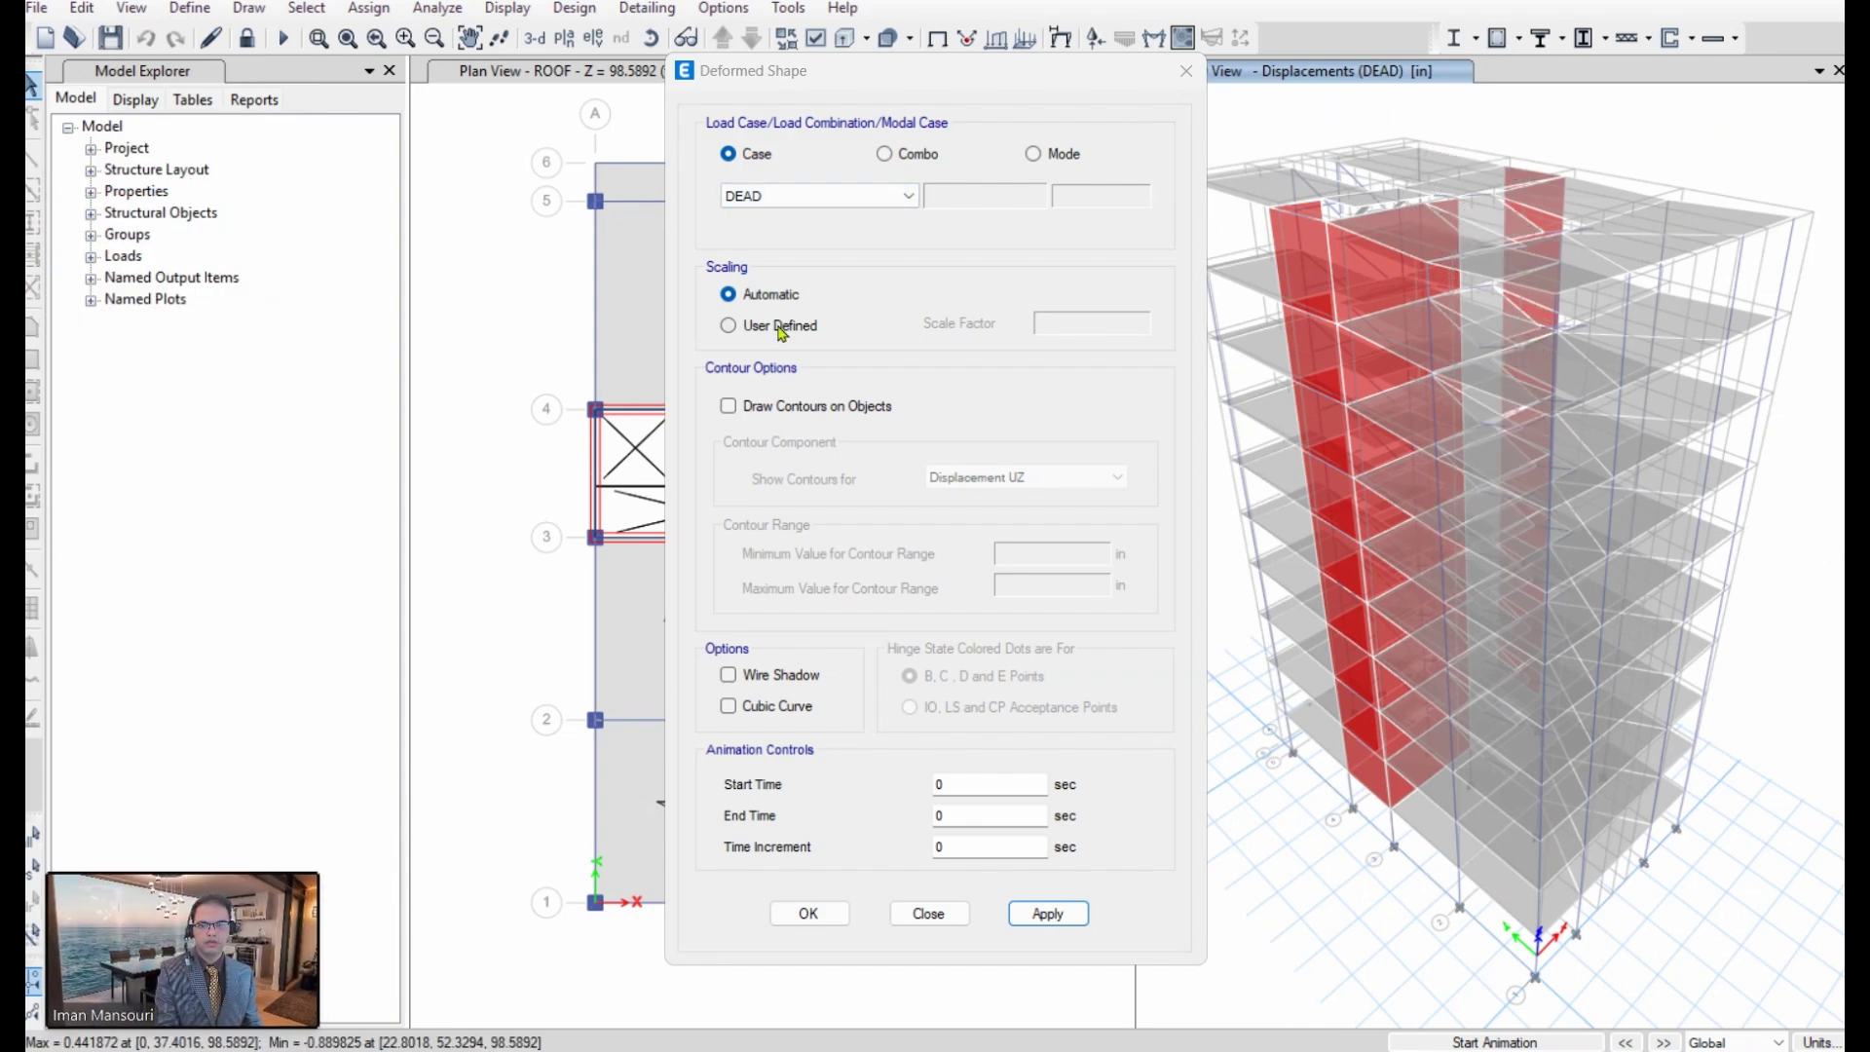
left_click(1478, 1043)
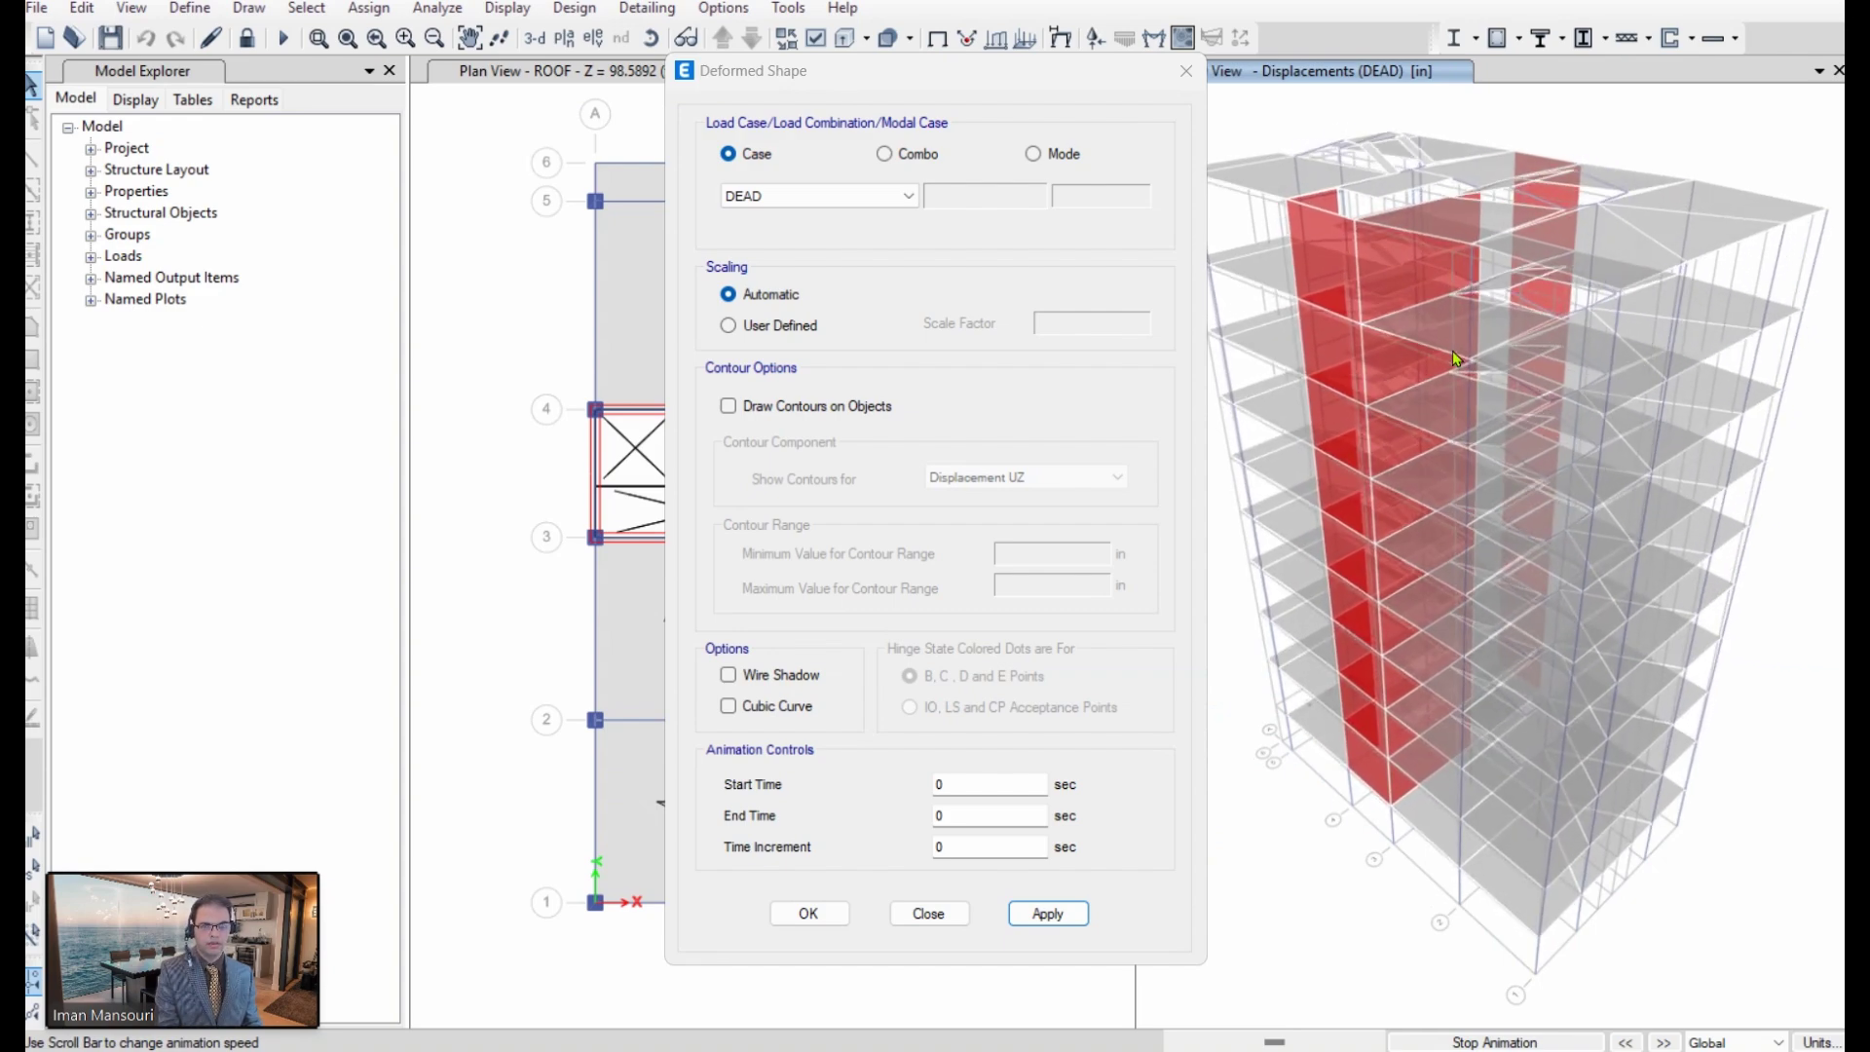
left_click(1495, 1043)
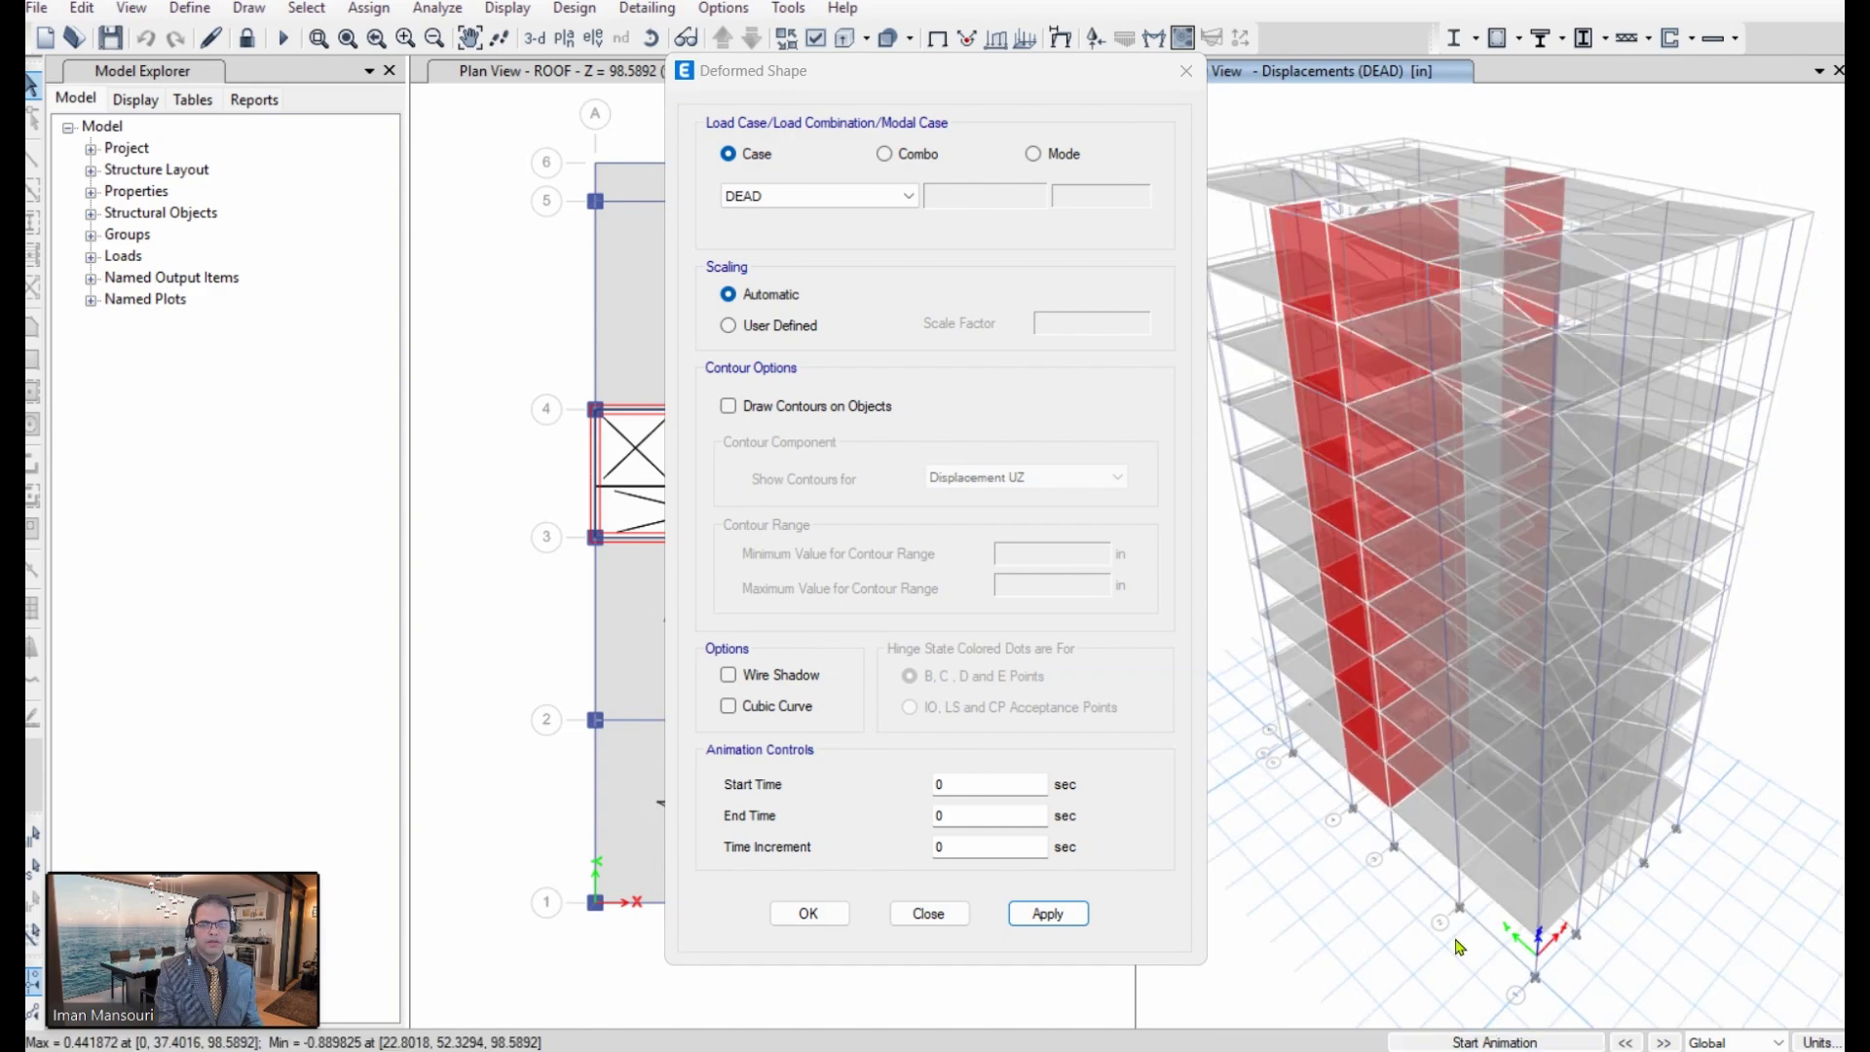
Step: Display the deformed shape for the EX load case and inspect joint displacements in the 3-D view
left_click(845, 200)
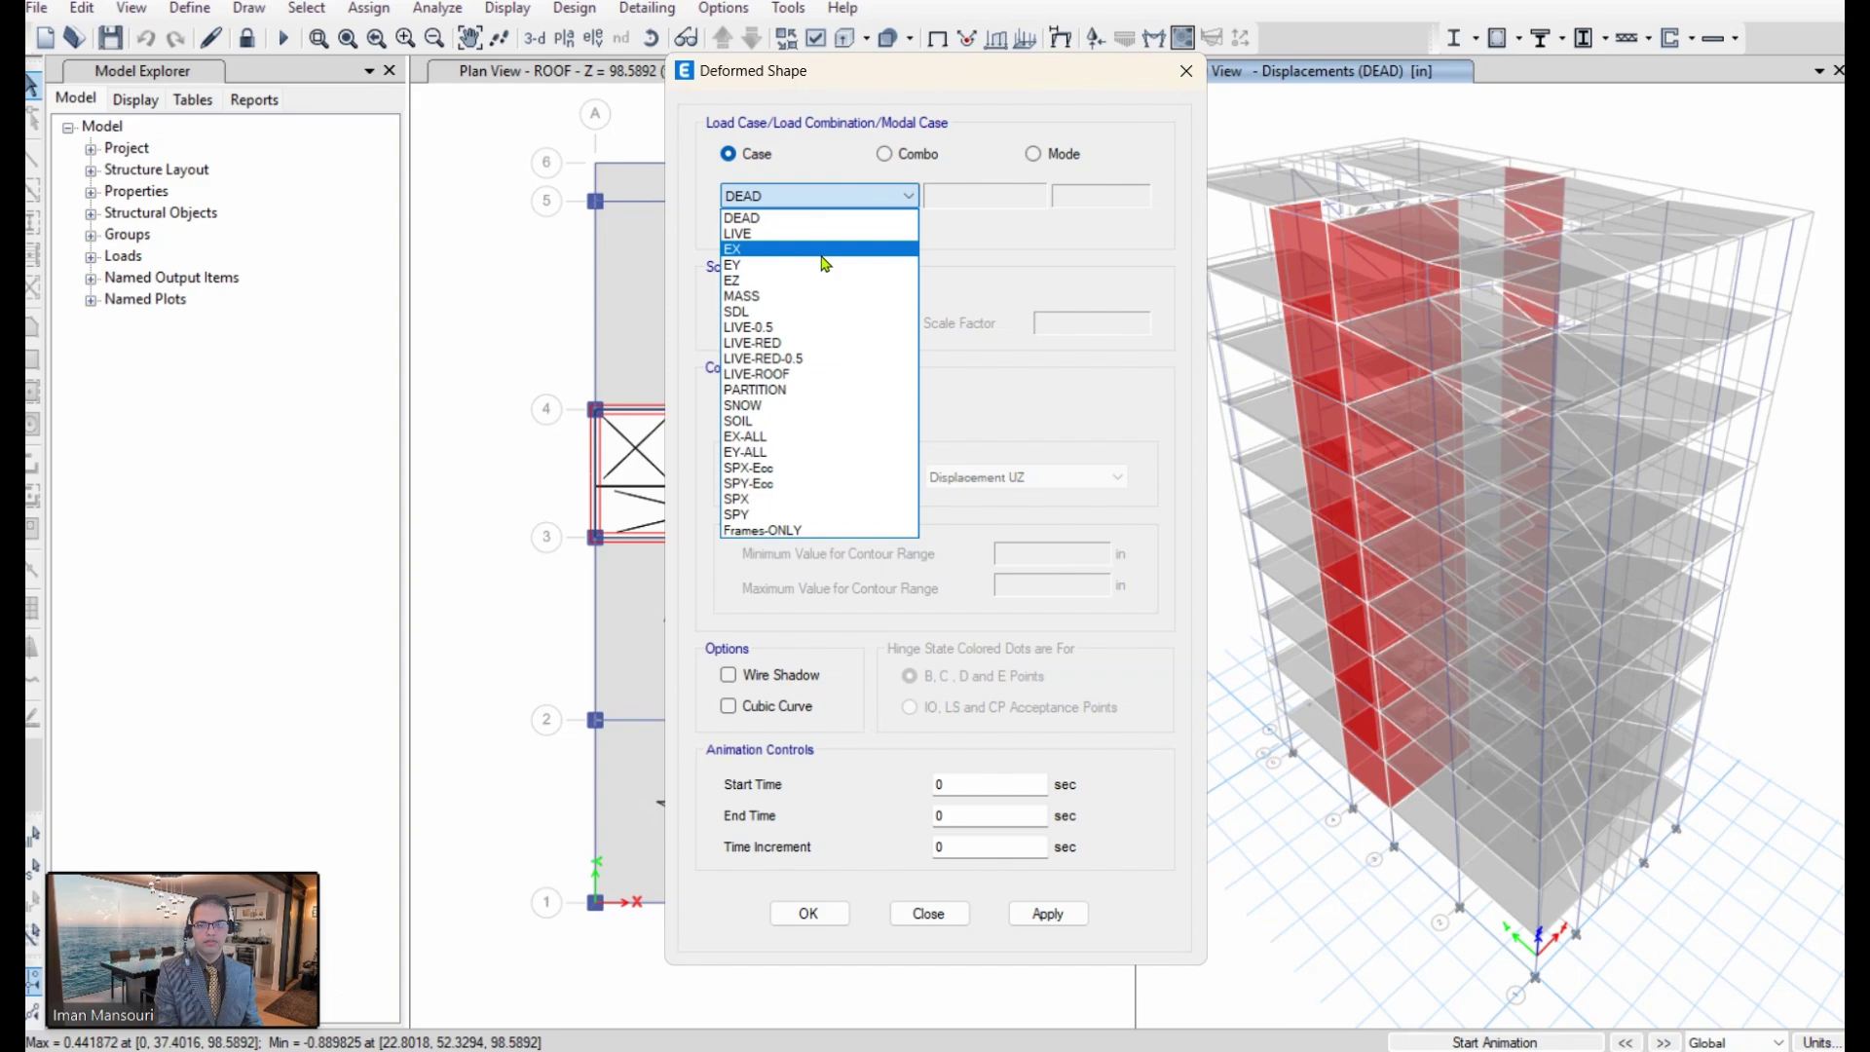
left_click(824, 250)
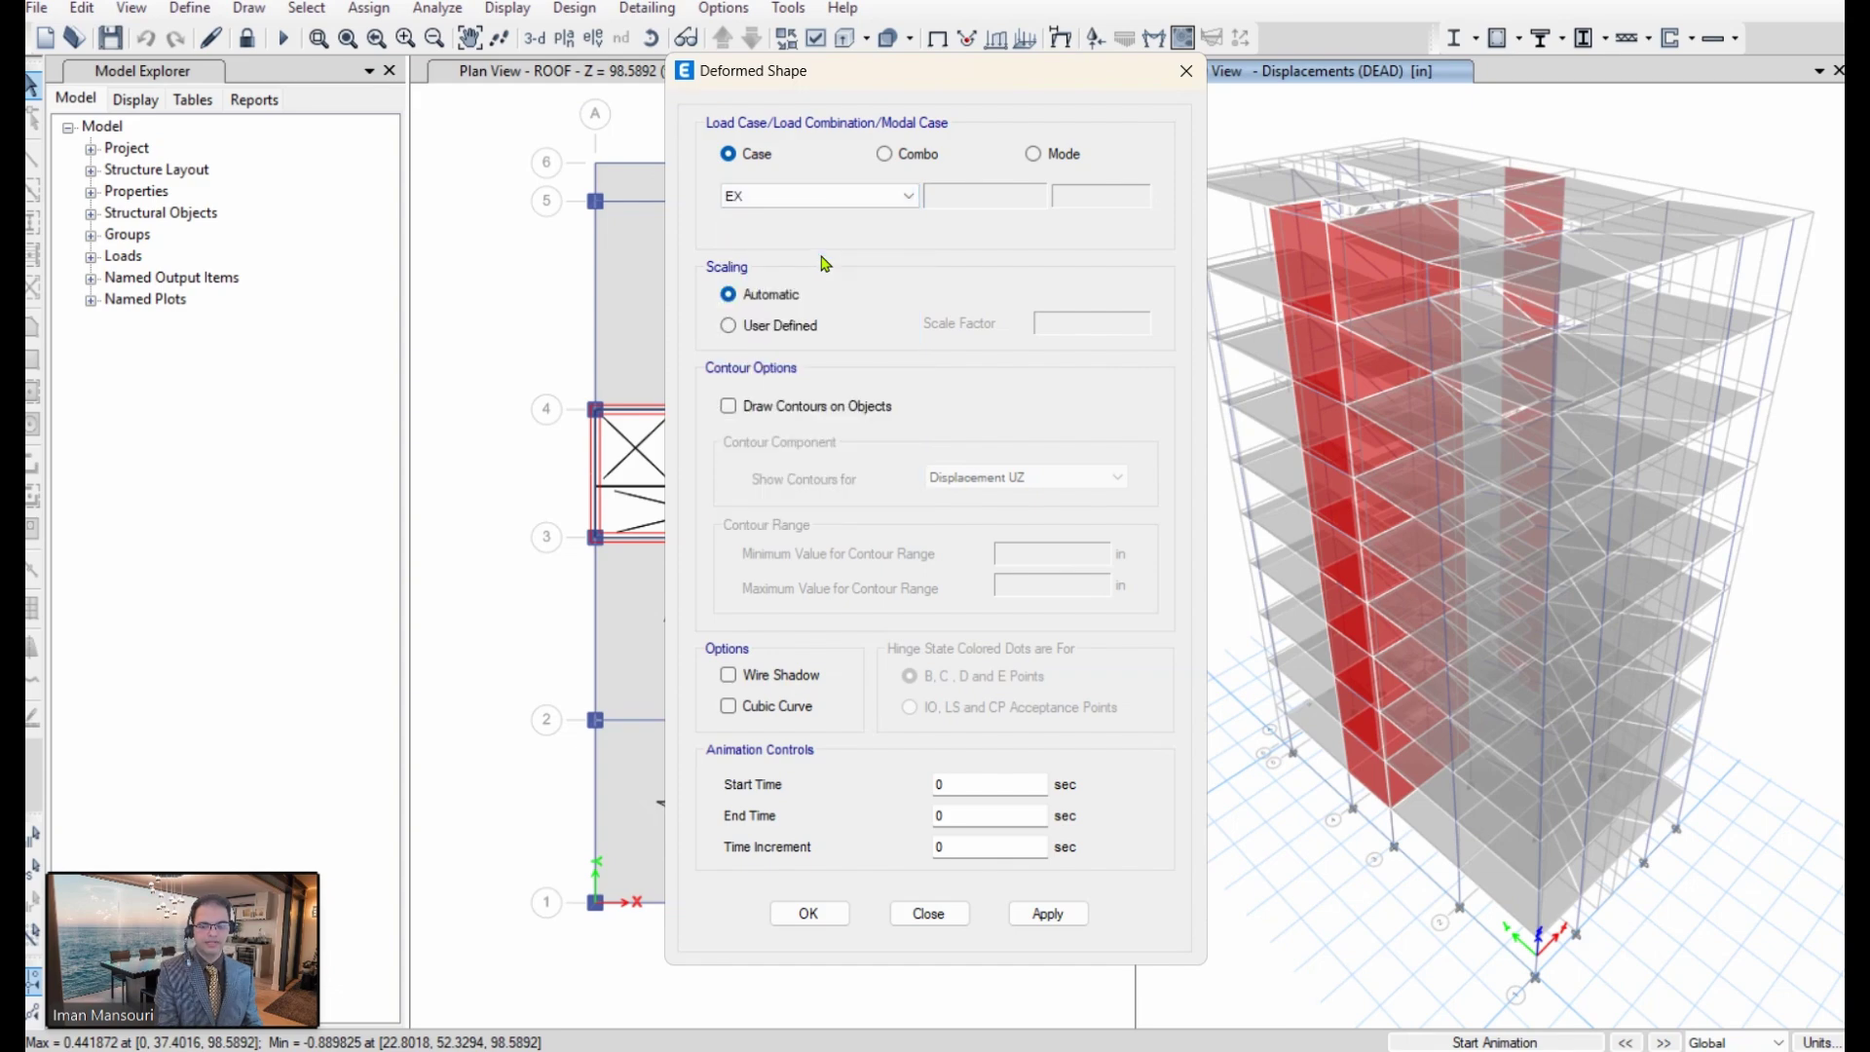
left_click(1044, 916)
mouse_move(1573, 544)
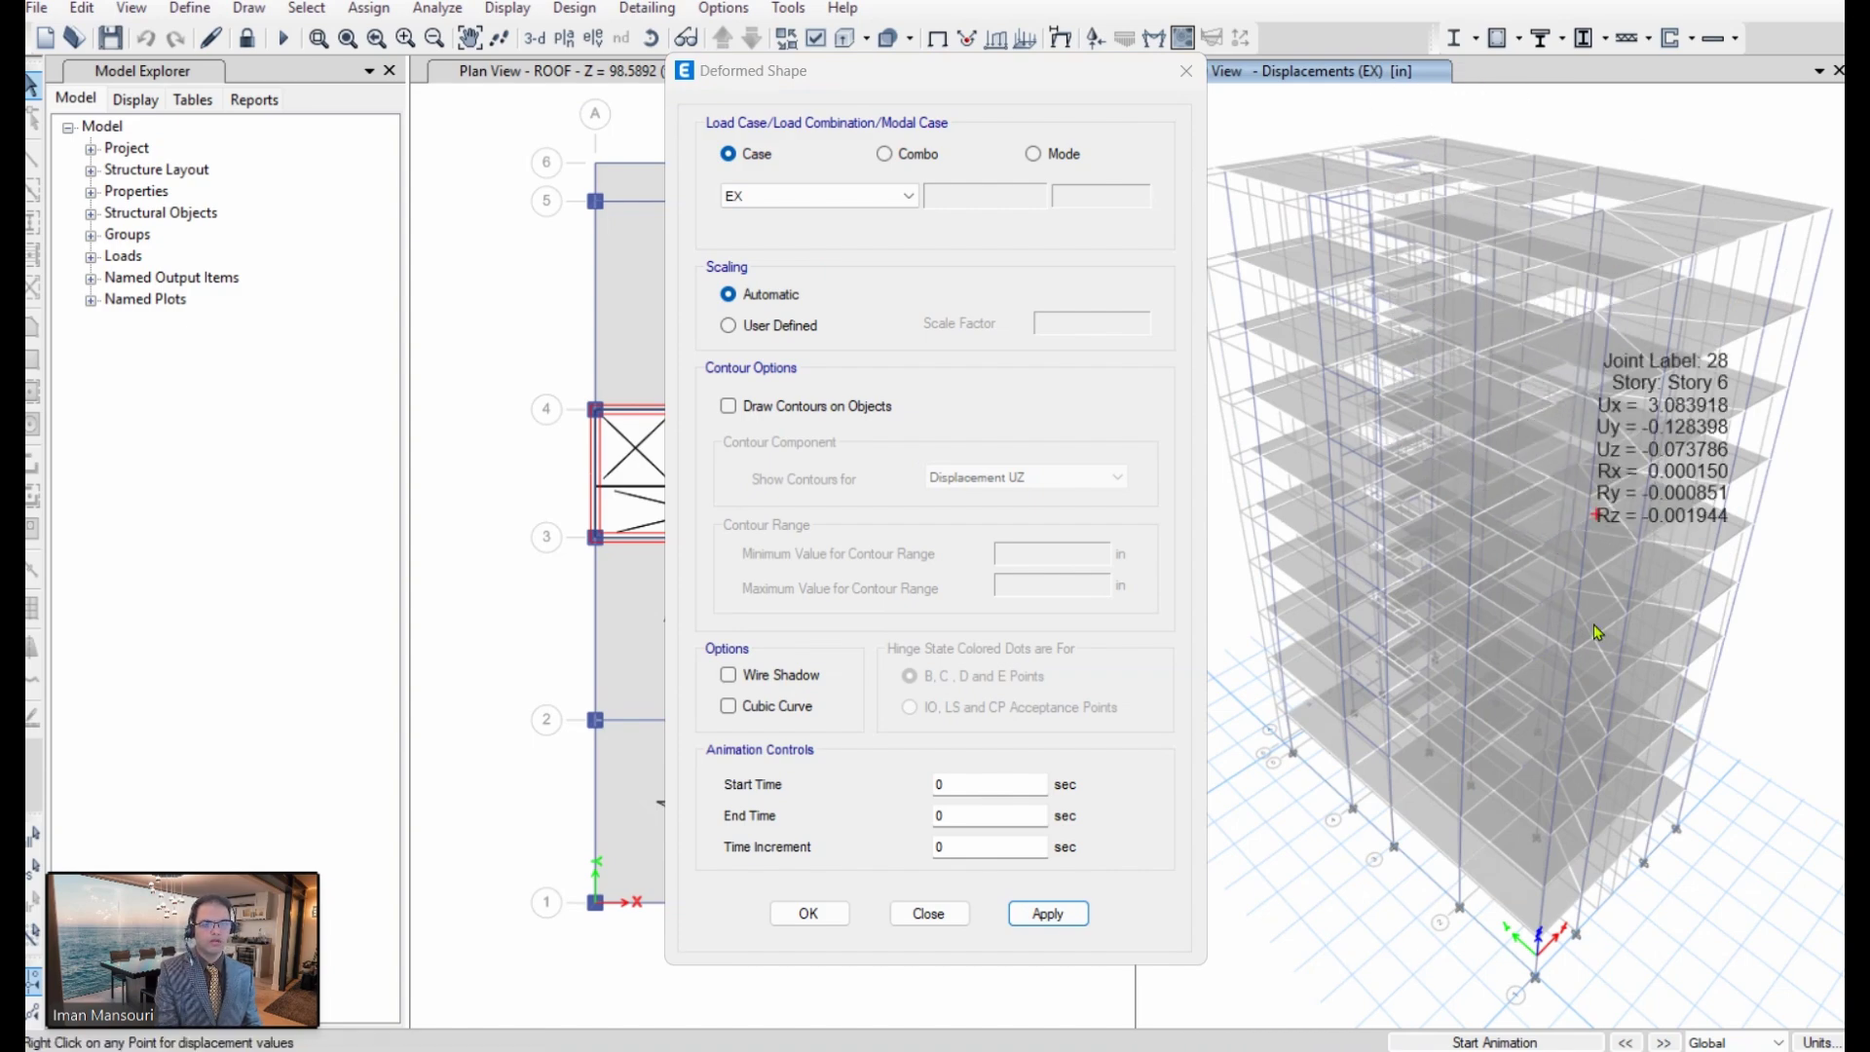
mouse_move(1429, 672)
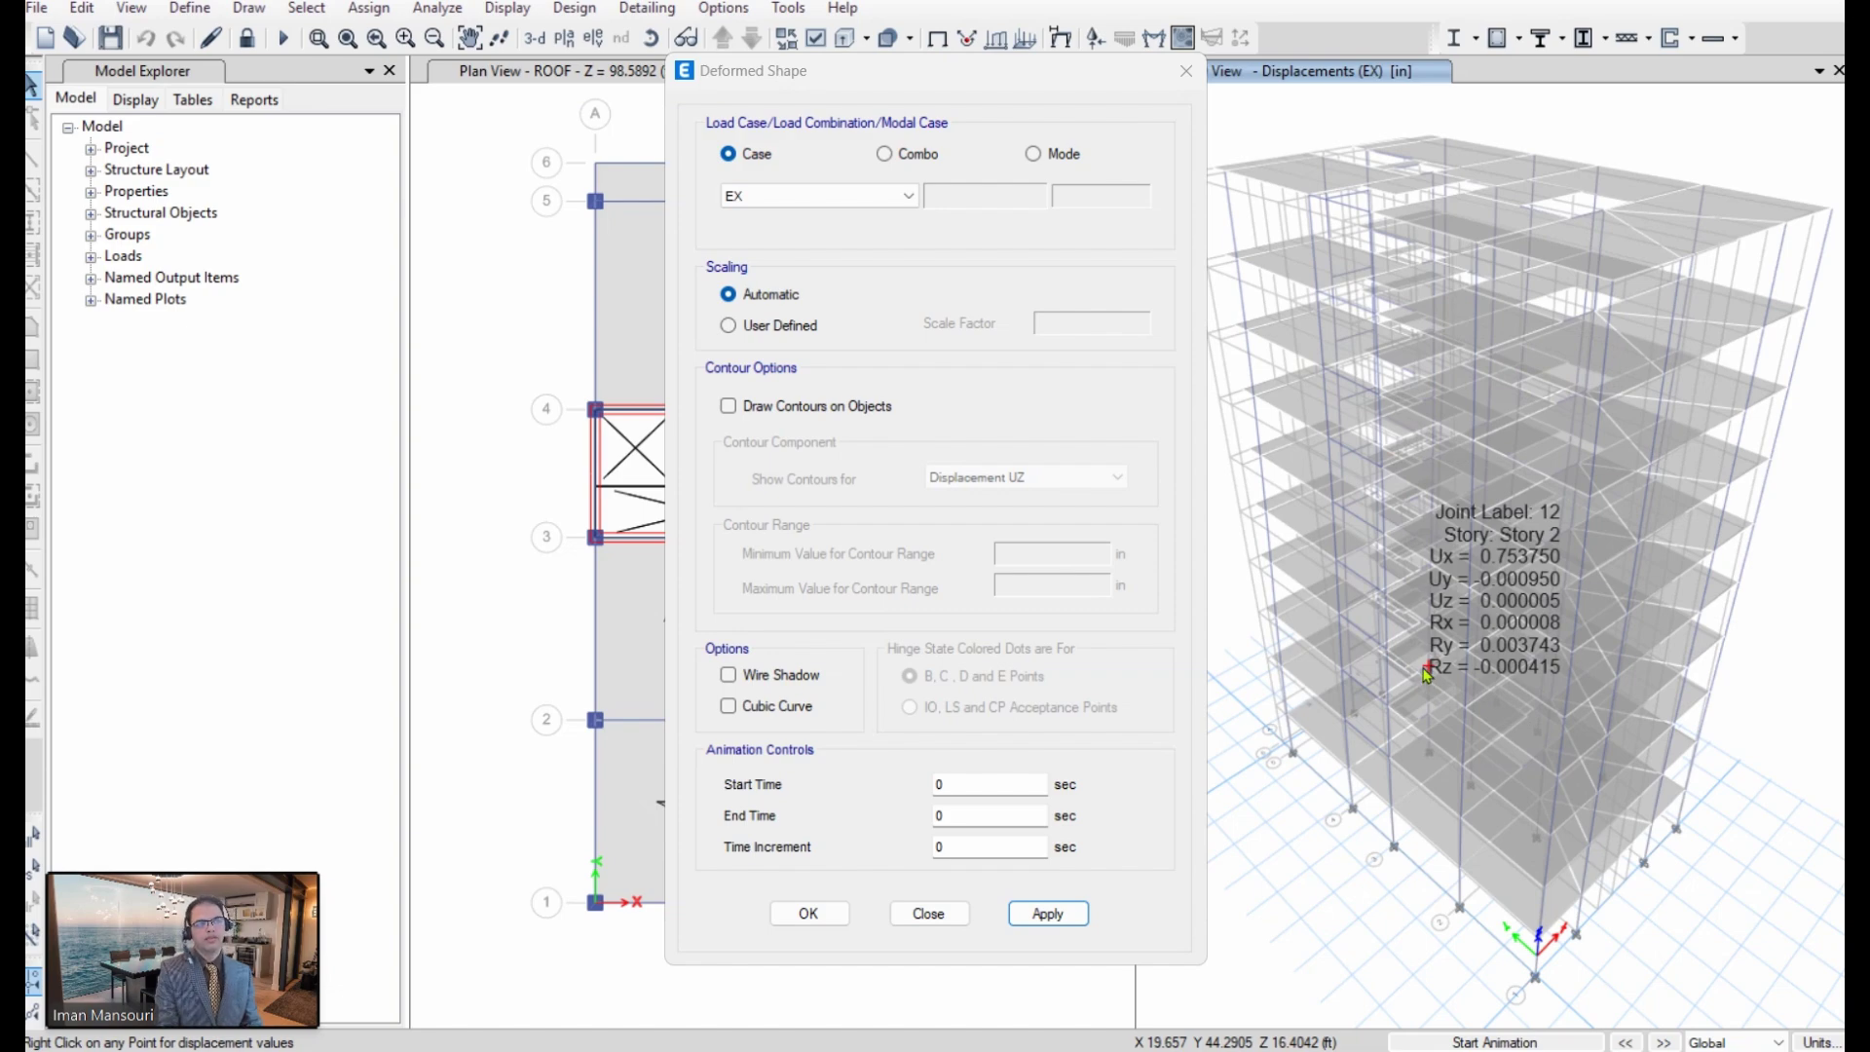